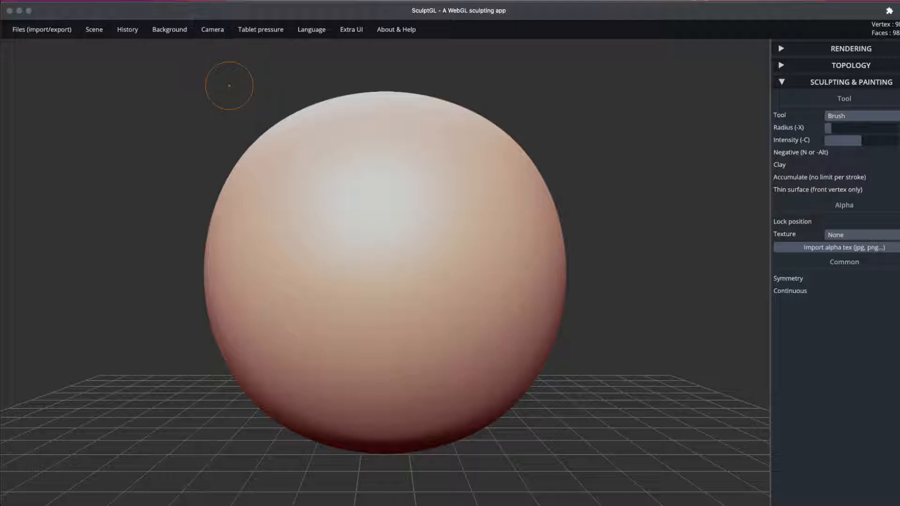
# Turn on the mirror line display for the sphere in the scene.
pyautogui.click(599, 175)
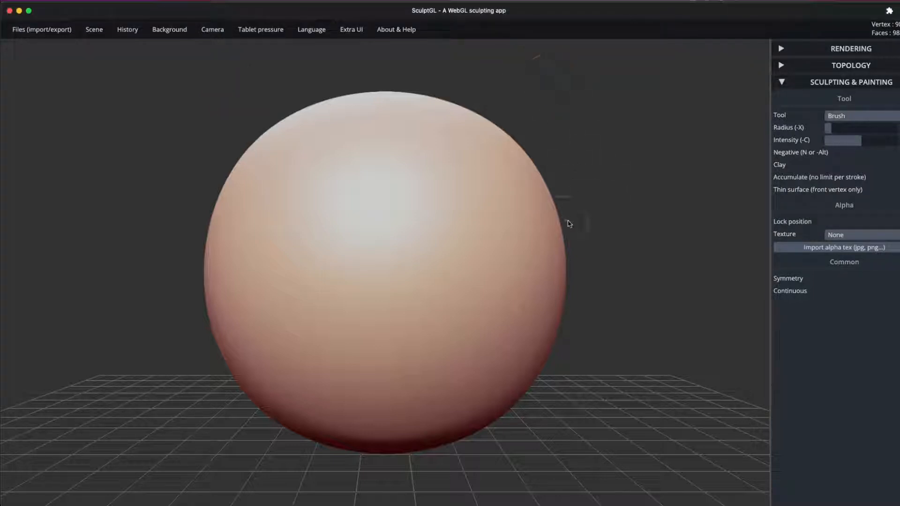
pyautogui.moveTo(104, 29)
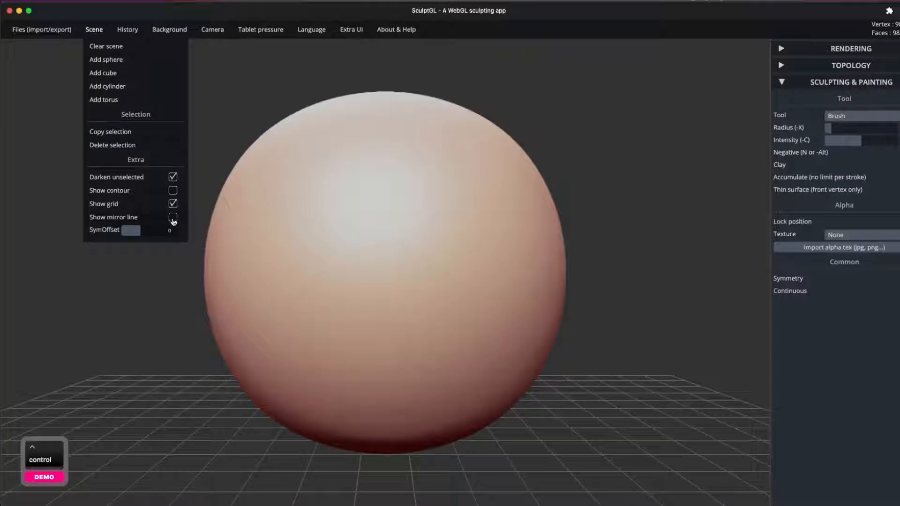
pyautogui.click(176, 221)
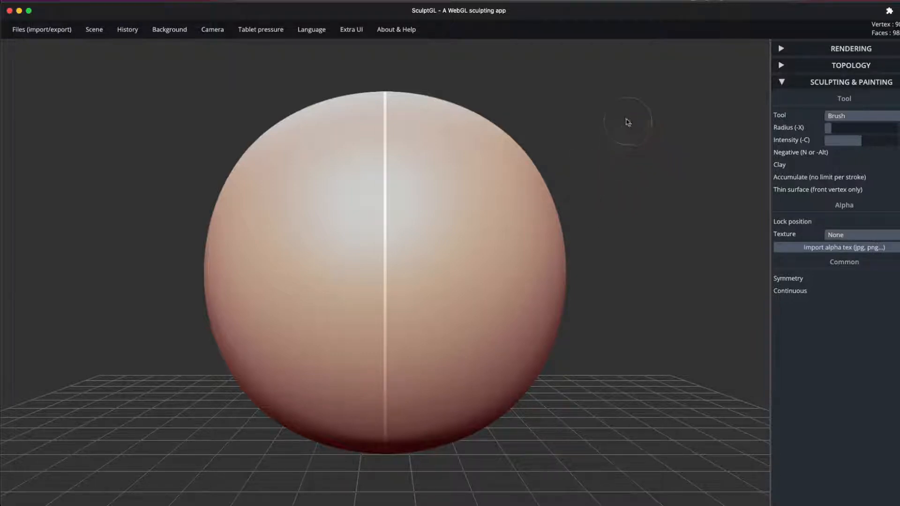
# Examine the sphere and its mirror line from several angles, distances and view positions.
pyautogui.moveTo(627, 120)
pyautogui.mouseDown()
pyautogui.moveTo(635, 140)
pyautogui.moveTo(615, 175)
pyautogui.moveTo(431, 174)
pyautogui.moveTo(685, 161)
pyautogui.moveTo(372, 216)
pyautogui.moveTo(589, 199)
pyautogui.moveTo(489, 113)
pyautogui.moveTo(642, 185)
pyautogui.moveTo(590, 177)
pyautogui.moveTo(648, 173)
pyautogui.moveTo(456, 182)
pyautogui.moveTo(631, 169)
pyautogui.moveTo(582, 175)
pyautogui.mouseUp()
pyautogui.press('ctrl')
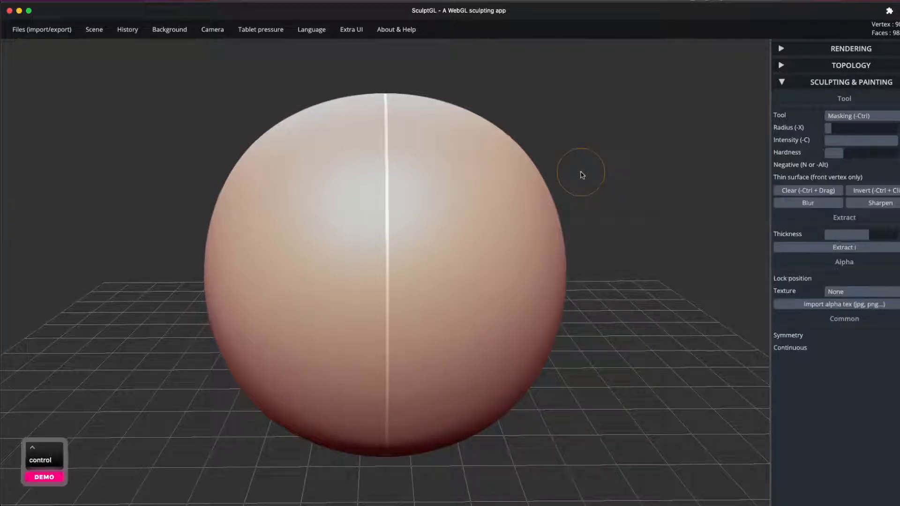
pyautogui.keyDown('ctrl'); pyautogui.scroll(1, 610, 191); pyautogui.keyUp('ctrl')
pyautogui.scroll(2, 611, 190)
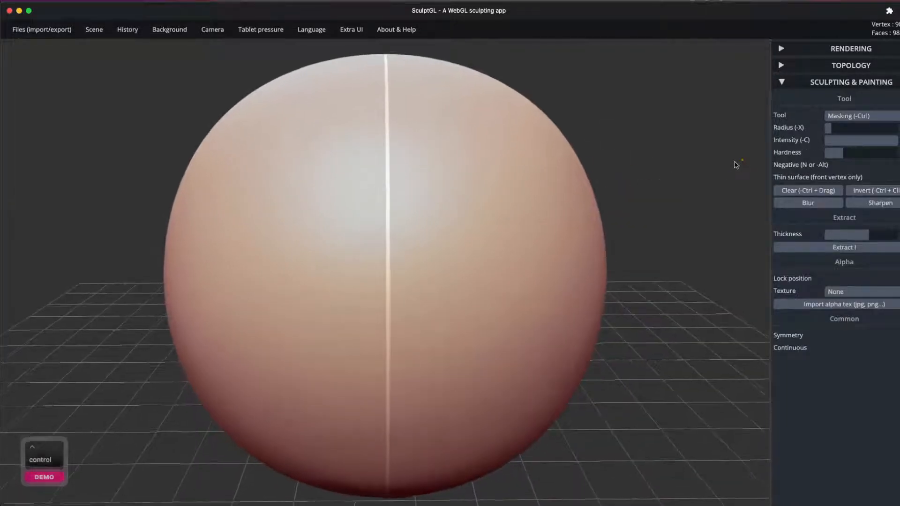
pyautogui.scroll(-3, 607, 211)
pyautogui.scroll(2, 659, 145)
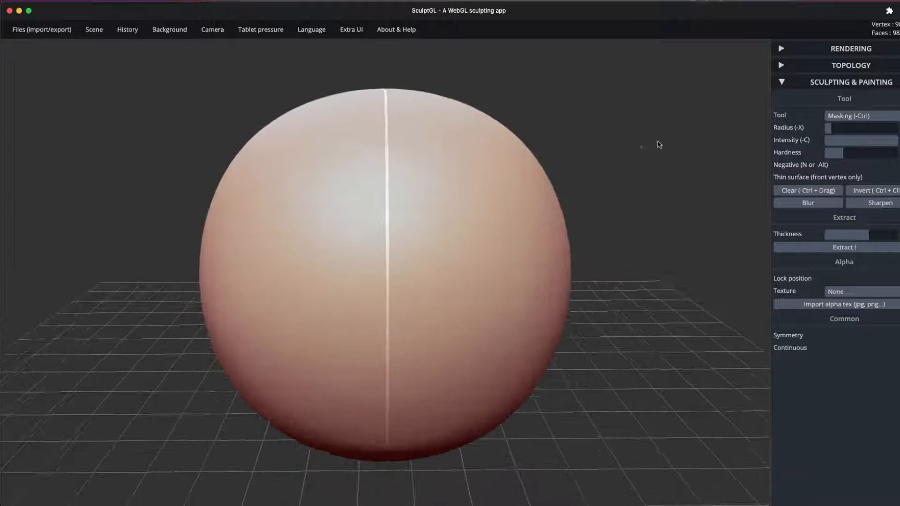
pyautogui.scroll(1, 659, 145)
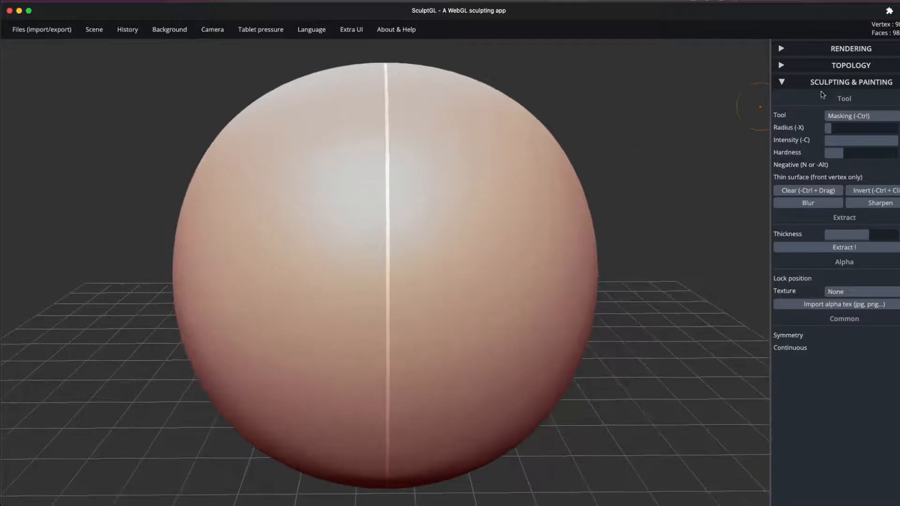
pyautogui.scroll(-2, 599, 152)
pyautogui.scroll(2, 580, 158)
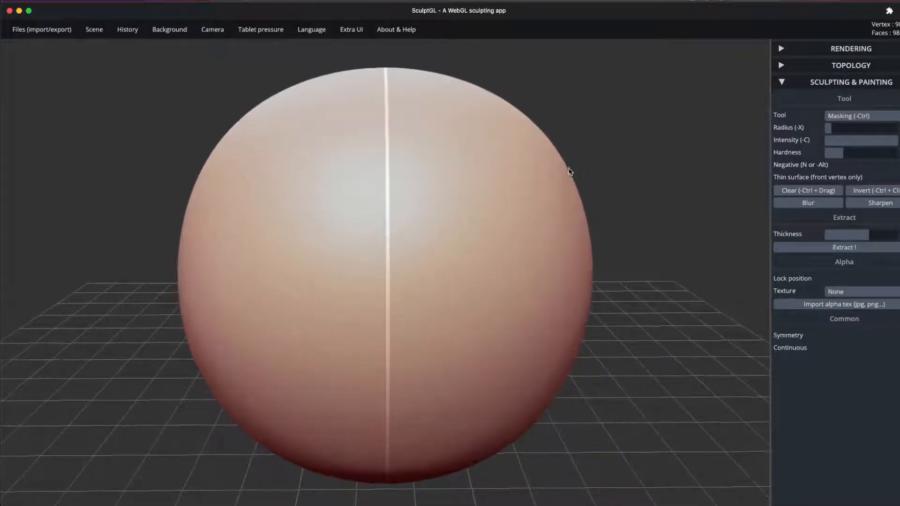
pyautogui.keyDown('ctrl'); pyautogui.keyDown('alt'); pyautogui.moveTo(569, 168); pyautogui.dragTo(598, 158); pyautogui.keyUp('alt'); pyautogui.keyUp('ctrl')
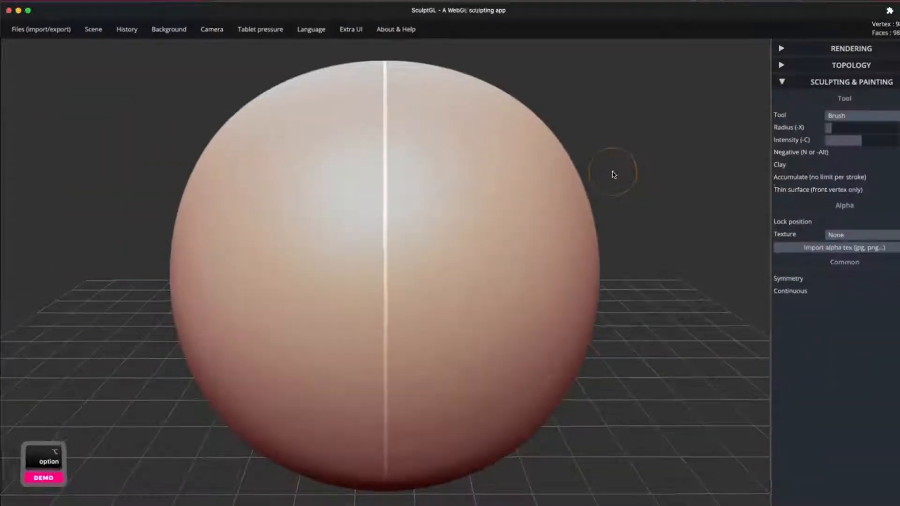
pyautogui.keyDown('alt'); pyautogui.moveTo(543, 203); pyautogui.dragTo(462, 243); pyautogui.keyUp('alt')
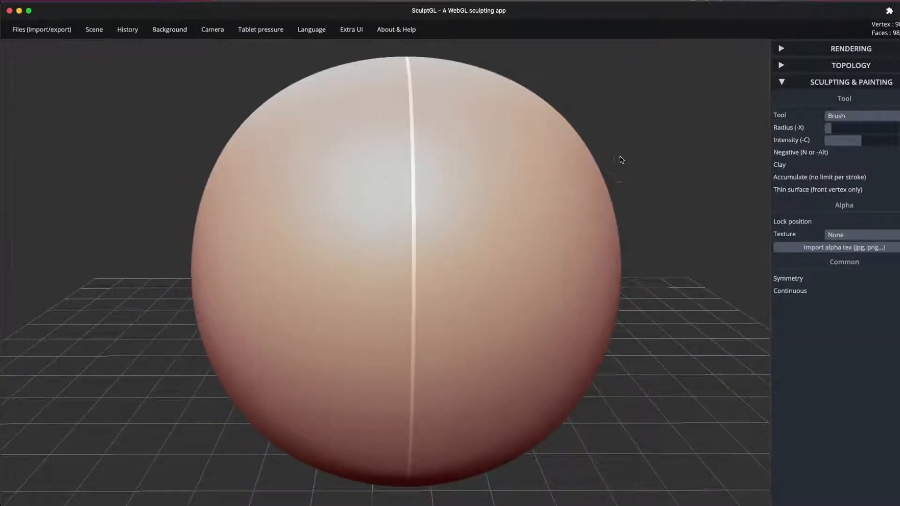
pyautogui.press('ctrl')
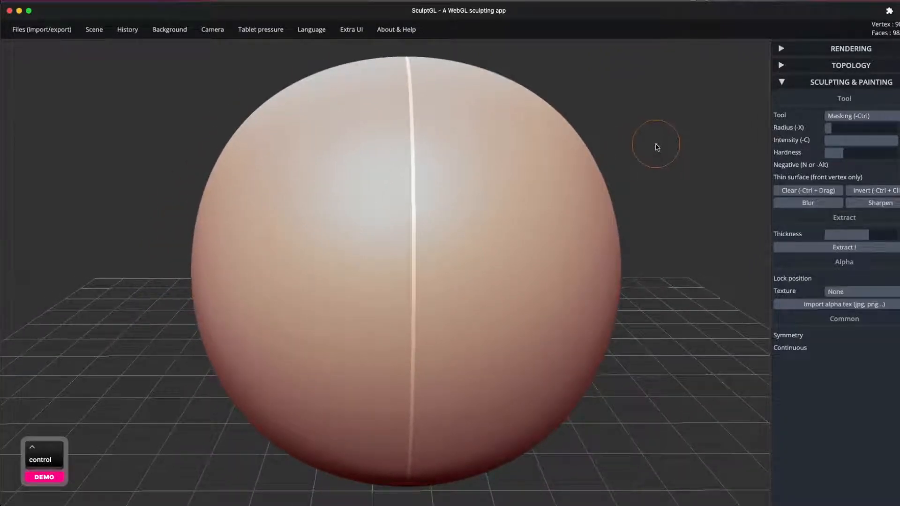
pyautogui.press('ctrl')
pyautogui.moveTo(669, 187); pyautogui.dragTo(623, 197)
pyautogui.moveTo(623, 198)
pyautogui.keyDown('ctrl'); pyautogui.mouseDown(button='right')
pyautogui.moveTo(500, 201)
pyautogui.moveTo(568, 189)
pyautogui.mouseUp(button='right'); pyautogui.keyUp('ctrl')
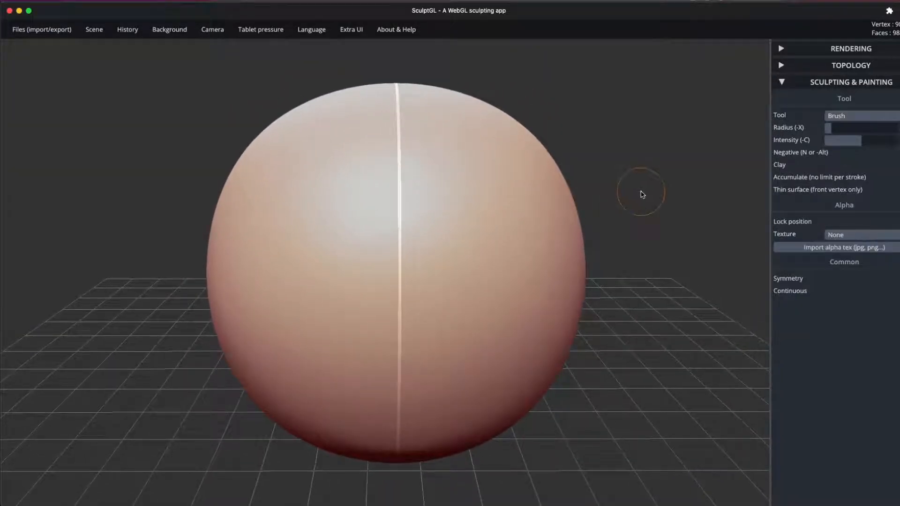
pyautogui.moveTo(639, 193)
pyautogui.keyDown('alt'); pyautogui.mouseDown(button='right')
pyautogui.moveTo(587, 193)
pyautogui.moveTo(685, 181)
pyautogui.moveTo(432, 257)
pyautogui.moveTo(617, 195)
pyautogui.moveTo(537, 187)
pyautogui.moveTo(672, 148)
pyautogui.moveTo(625, 175)
pyautogui.mouseUp(button='right'); pyautogui.keyUp('alt')
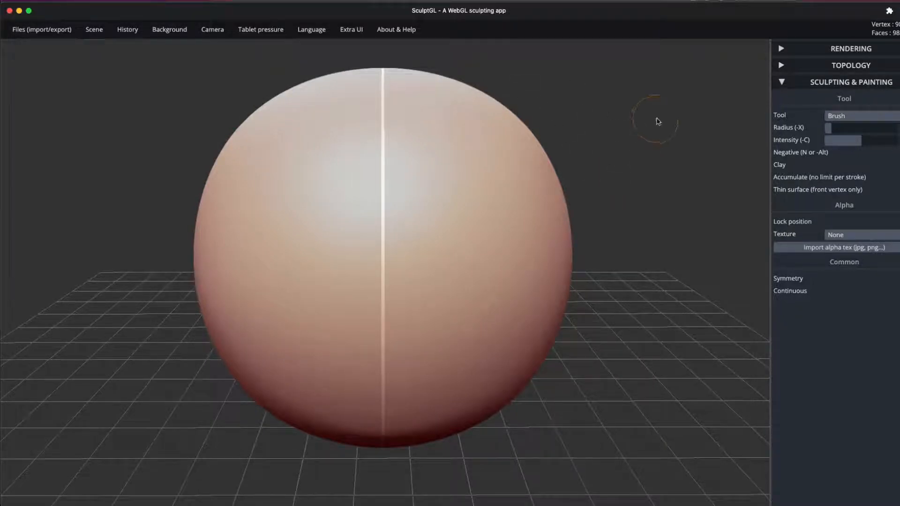
pyautogui.moveTo(657, 120)
pyautogui.mouseDown(button='right')
pyautogui.moveTo(641, 151)
pyautogui.moveTo(414, 213)
pyautogui.moveTo(666, 106)
pyautogui.moveTo(576, 249)
pyautogui.moveTo(602, 128)
pyautogui.moveTo(673, 139)
pyautogui.moveTo(679, 125)
pyautogui.moveTo(665, 164)
pyautogui.moveTo(645, 155)
pyautogui.moveTo(649, 170)
pyautogui.moveTo(621, 156)
pyautogui.moveTo(665, 149)
pyautogui.moveTo(576, 150)
pyautogui.moveTo(601, 145)
pyautogui.moveTo(528, 184)
pyautogui.moveTo(479, 197)
pyautogui.mouseUp(button='right')
pyautogui.moveTo(612, 167)
pyautogui.mouseDown(button='right')
pyautogui.moveTo(593, 174)
pyautogui.moveTo(632, 179)
pyautogui.moveTo(474, 184)
pyautogui.moveTo(574, 206)
pyautogui.mouseUp(button='right')
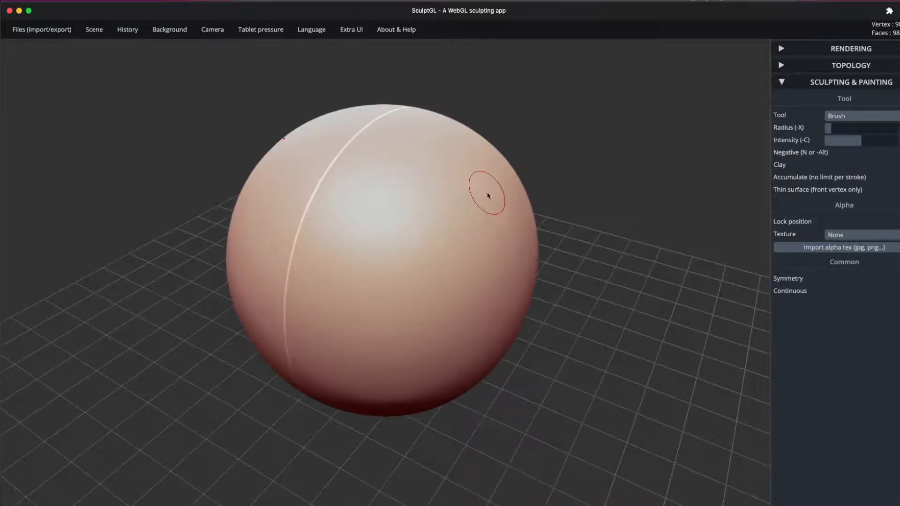
# Paint a mirrored pair of oval masks on the upper sides of the sphere with the Masking tool, where the ears belong.
pyautogui.click(850, 119)
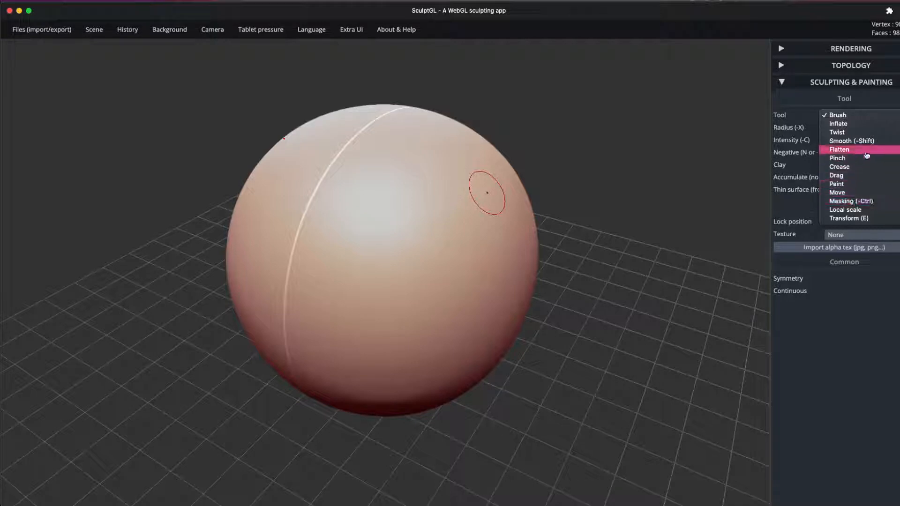
pyautogui.click(857, 204)
pyautogui.moveTo(639, 160); pyautogui.dragTo(553, 170, button='right')
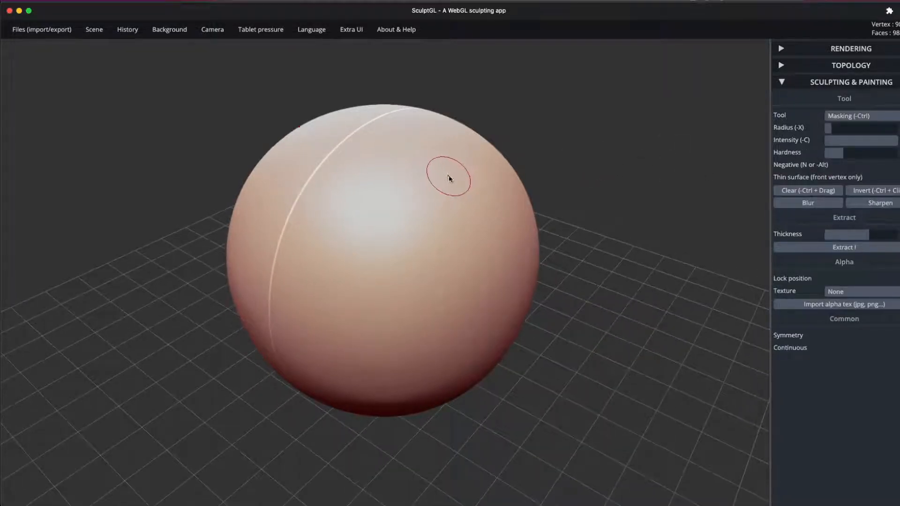
pyautogui.moveTo(450, 179)
pyautogui.mouseDown()
pyautogui.moveTo(474, 220)
pyautogui.moveTo(431, 169)
pyautogui.moveTo(474, 216)
pyautogui.moveTo(462, 183)
pyautogui.mouseUp()
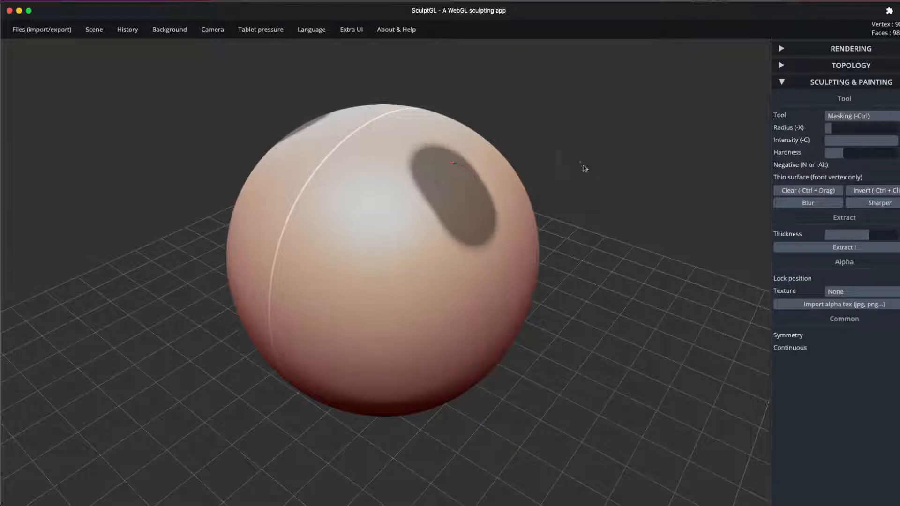
# Invert the mask so that only the two upper ear patches are free to sculpt.
pyautogui.moveTo(584, 168); pyautogui.dragTo(627, 170, button='right')
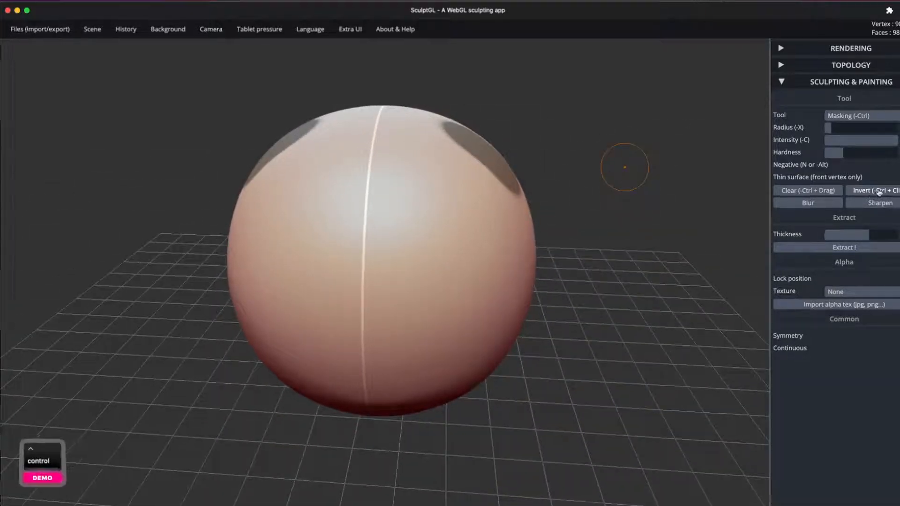
pyautogui.keyDown('ctrl'); pyautogui.scroll(5, 877, 192); pyautogui.keyUp('ctrl')
pyautogui.keyDown('ctrl'); pyautogui.scroll(-5, 873, 203); pyautogui.keyUp('ctrl')
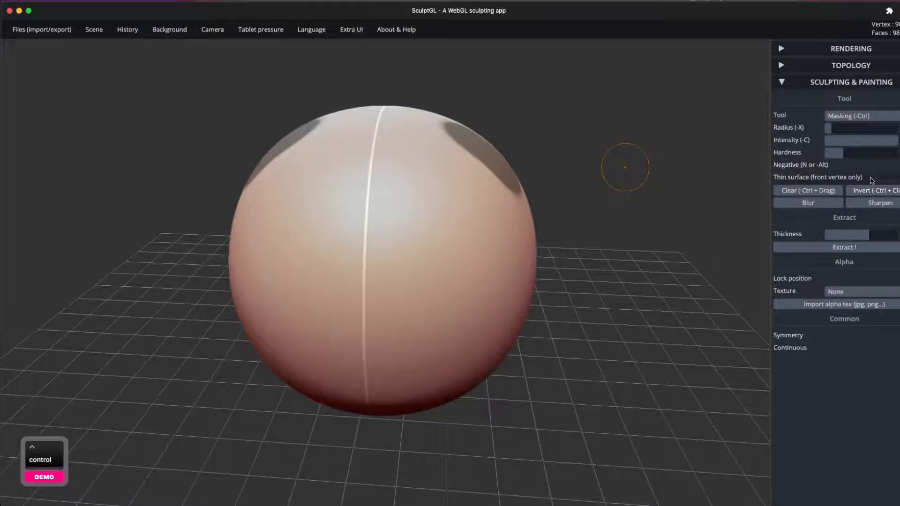
pyautogui.keyDown('ctrl'); pyautogui.scroll(5, 862, 118); pyautogui.keyUp('ctrl')
pyautogui.keyDown('ctrl'); pyautogui.scroll(-5, 854, 121); pyautogui.keyUp('ctrl')
pyautogui.keyDown('ctrl'); pyautogui.scroll(5, 461, 152); pyautogui.keyUp('ctrl')
pyautogui.keyDown('ctrl'); pyautogui.scroll(-5, 556, 207); pyautogui.keyUp('ctrl')
pyautogui.keyDown('ctrl'); pyautogui.scroll(5, 878, 194); pyautogui.keyUp('ctrl')
pyautogui.keyDown('ctrl'); pyautogui.scroll(-5, 888, 203); pyautogui.keyUp('ctrl')
pyautogui.click(889, 194)
pyautogui.moveTo(633, 221); pyautogui.dragTo(629, 190)
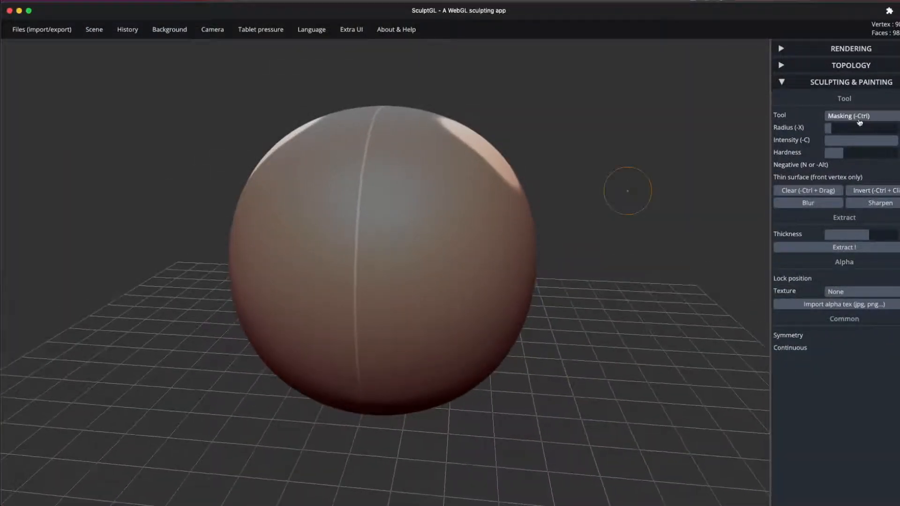
# Pull the unmasked patches outward into two rounded ears with the Drag tool and smooth their surfaces.
pyautogui.click(862, 117)
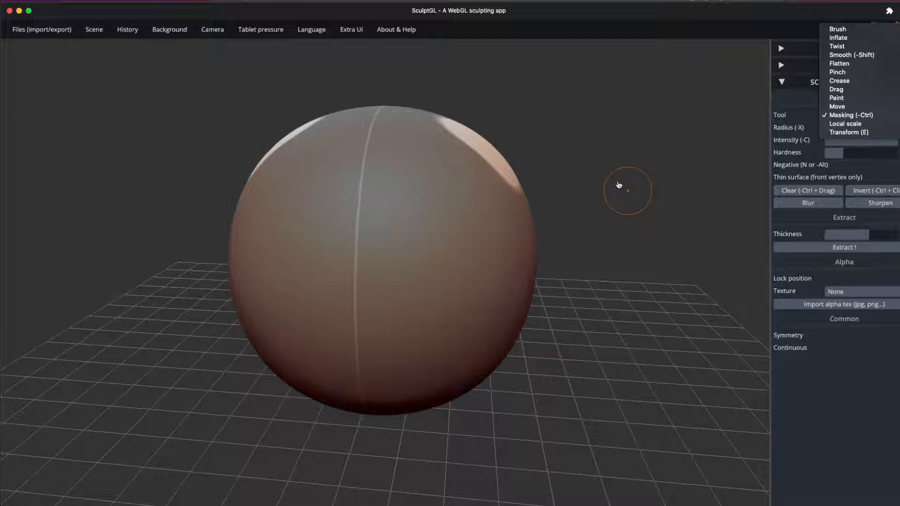
pyautogui.click(860, 89)
pyautogui.moveTo(564, 128); pyautogui.dragTo(536, 141)
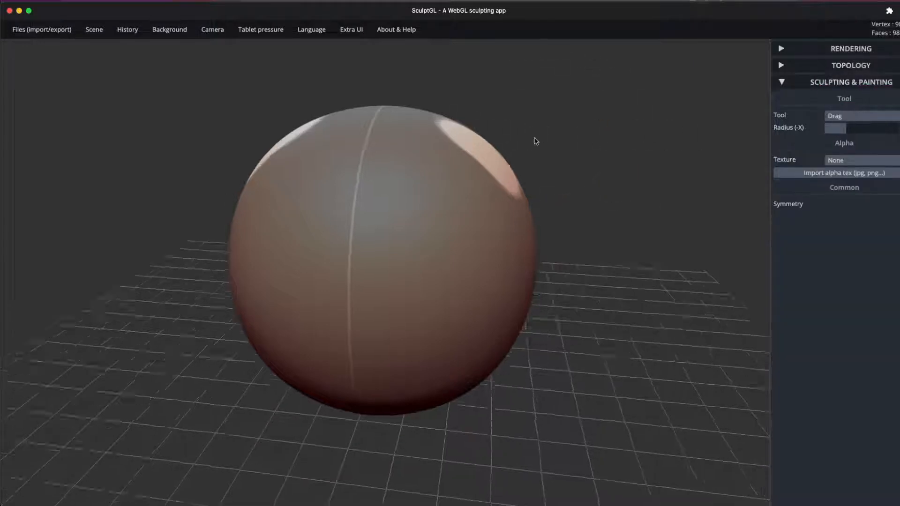
pyautogui.moveTo(483, 146)
pyautogui.mouseDown()
pyautogui.moveTo(504, 102)
pyautogui.moveTo(534, 94)
pyautogui.moveTo(490, 108)
pyautogui.moveTo(499, 128)
pyautogui.moveTo(473, 128)
pyautogui.moveTo(499, 125)
pyautogui.mouseUp()
pyautogui.moveTo(621, 117); pyautogui.dragTo(422, 95)
pyautogui.keyDown('shift'); pyautogui.moveTo(417, 157); pyautogui.dragTo(432, 161); pyautogui.keyUp('shift')
pyautogui.moveTo(595, 106); pyautogui.dragTo(445, 101)
pyautogui.moveTo(312, 110)
pyautogui.keyDown('shift'); pyautogui.mouseDown()
pyautogui.moveTo(309, 134)
pyautogui.moveTo(326, 98)
pyautogui.moveTo(307, 89)
pyautogui.moveTo(326, 94)
pyautogui.mouseUp(); pyautogui.keyUp('shift')
pyautogui.moveTo(575, 137); pyautogui.dragTo(698, 137)
pyautogui.moveTo(510, 122)
pyautogui.keyDown('shift'); pyautogui.mouseDown()
pyautogui.moveTo(487, 105)
pyautogui.moveTo(539, 134)
pyautogui.mouseUp(); pyautogui.keyUp('shift')
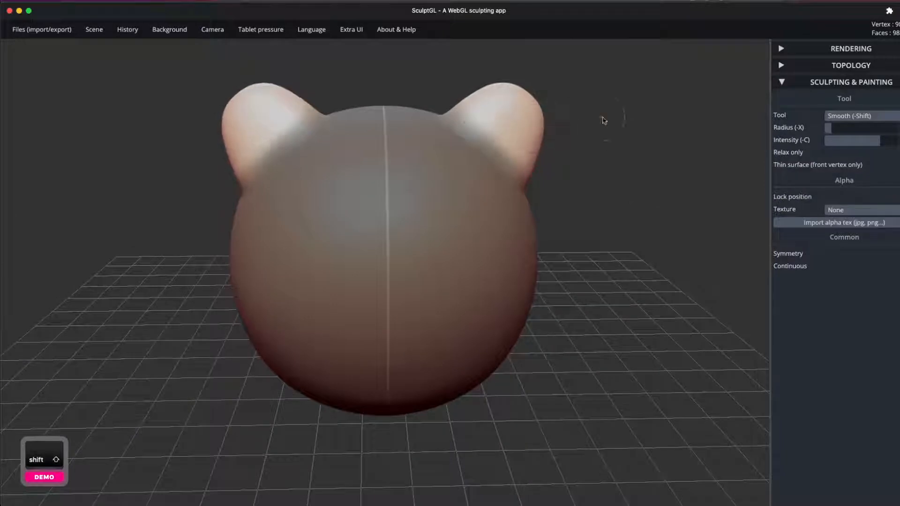
# Reduce the Drag tool's radius and pull the ear tips up and outward into more pointed shapes.
pyautogui.moveTo(603, 120); pyautogui.dragTo(573, 134)
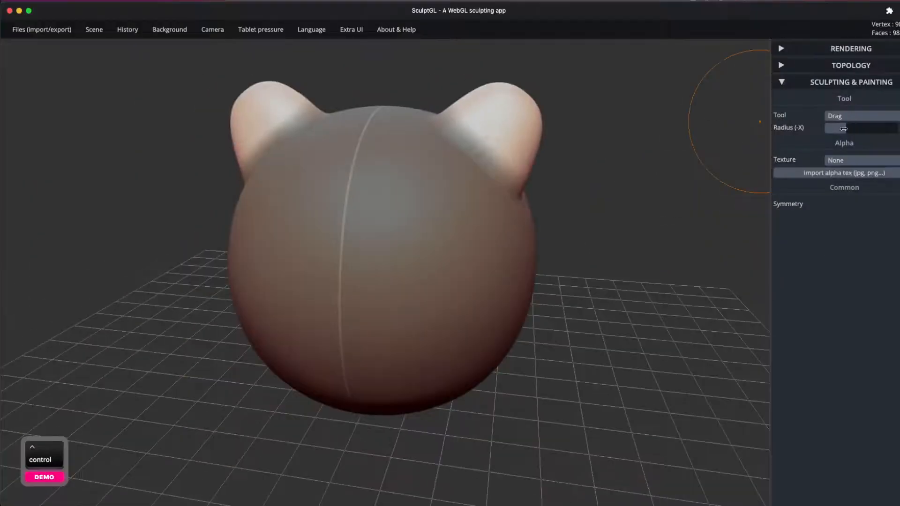
pyautogui.moveTo(844, 128); pyautogui.dragTo(834, 128)
pyautogui.moveTo(569, 161)
pyautogui.keyDown('alt'); pyautogui.mouseDown()
pyautogui.moveTo(553, 215)
pyautogui.moveTo(577, 163)
pyautogui.moveTo(552, 248)
pyautogui.mouseUp(); pyautogui.keyUp('alt')
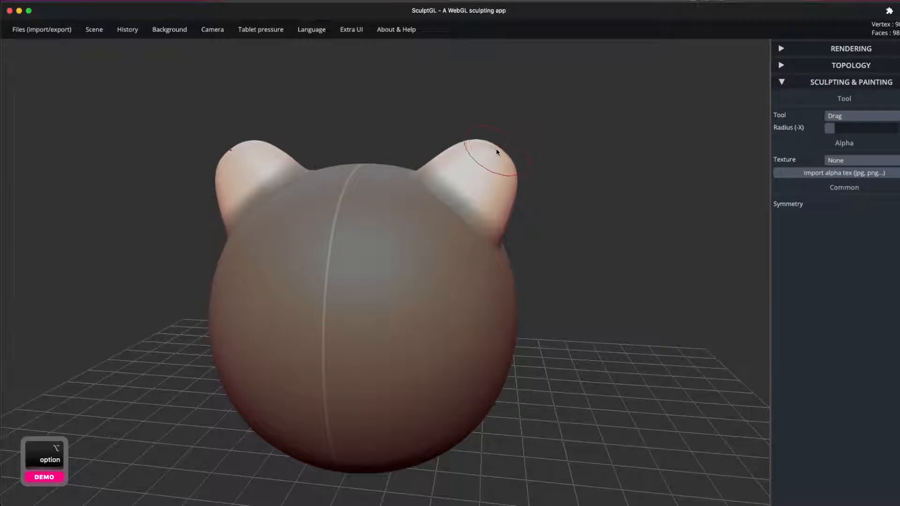
pyautogui.moveTo(496, 151); pyautogui.dragTo(508, 135)
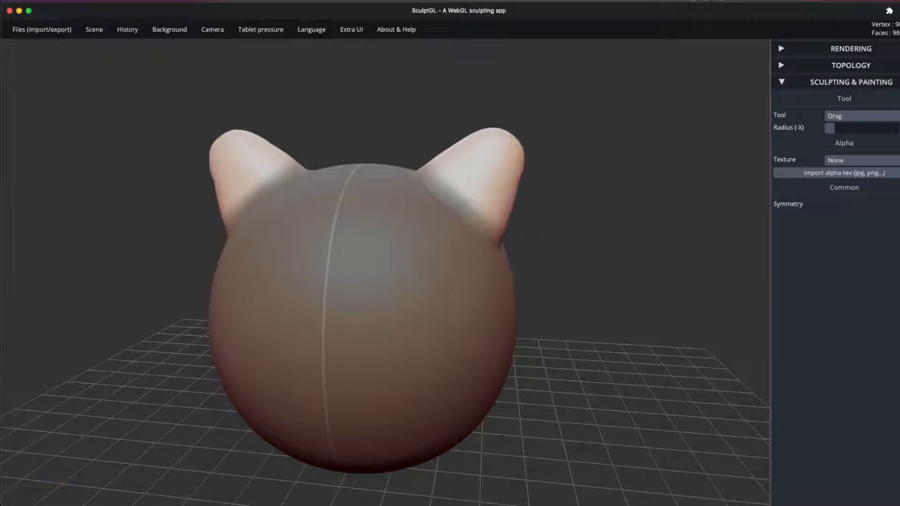
pyautogui.moveTo(641, 183); pyautogui.dragTo(565, 195)
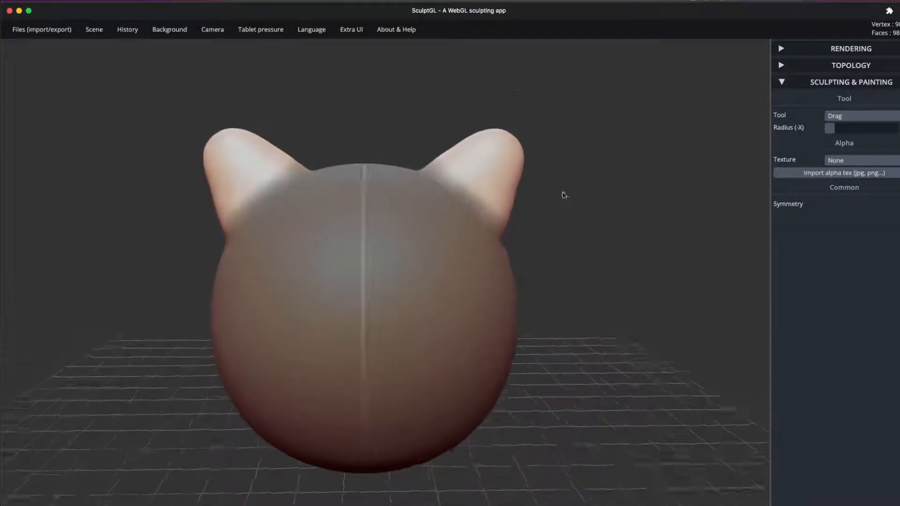
# Smooth the ears' surfaces around the pulled tips.
pyautogui.press('shift')
pyautogui.keyDown('shift'); pyautogui.moveTo(579, 145); pyautogui.dragTo(244, 176); pyautogui.keyUp('shift')
pyautogui.press('shift')
pyautogui.press('shift')
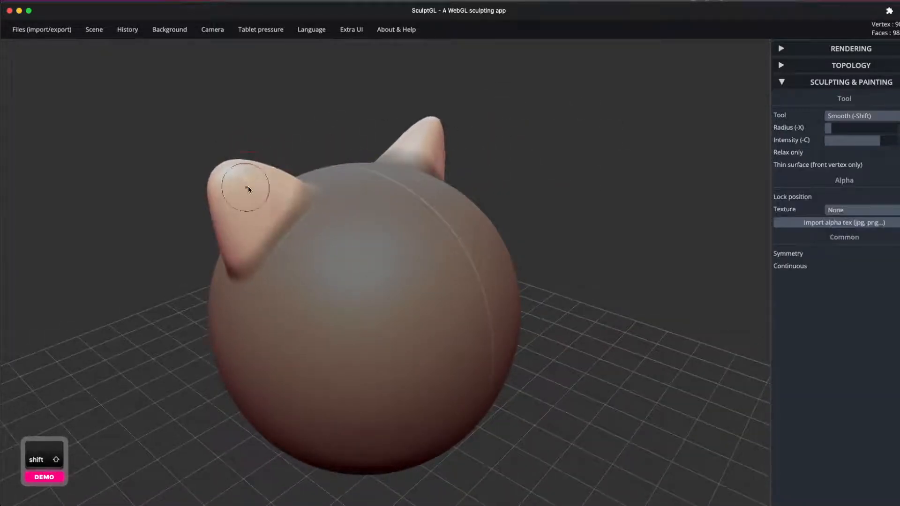
# Flatten the front faces of both ears with the Flatten tool, undoing the first stroke and lowering the intensity.
pyautogui.click(860, 118)
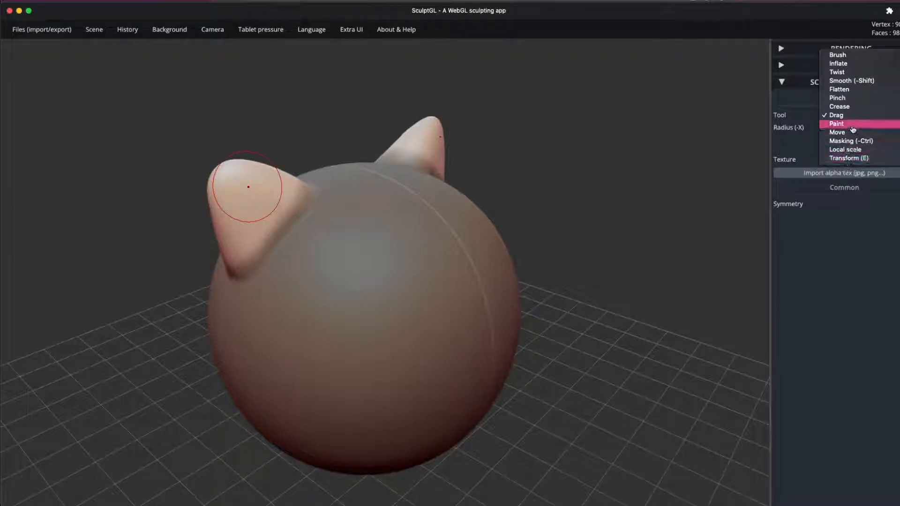
pyautogui.click(848, 90)
pyautogui.moveTo(727, 141); pyautogui.dragTo(679, 195)
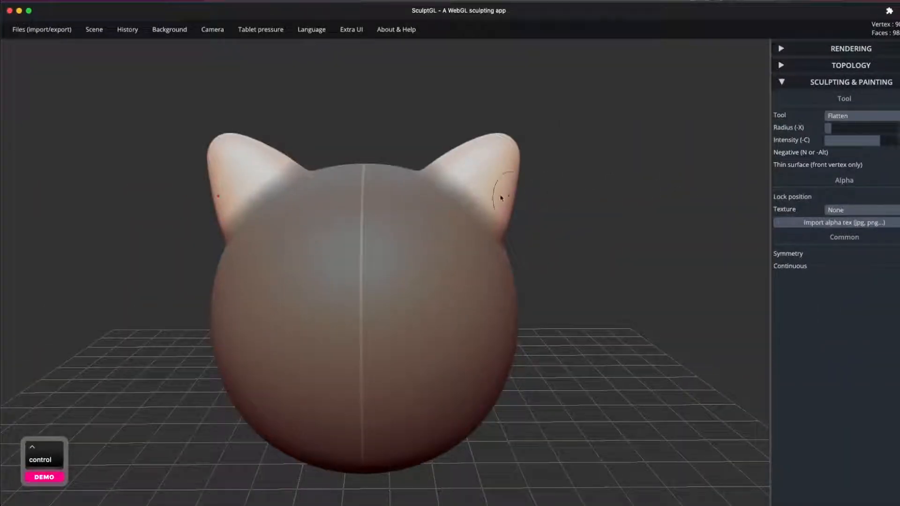
pyautogui.moveTo(586, 177); pyautogui.dragTo(453, 159)
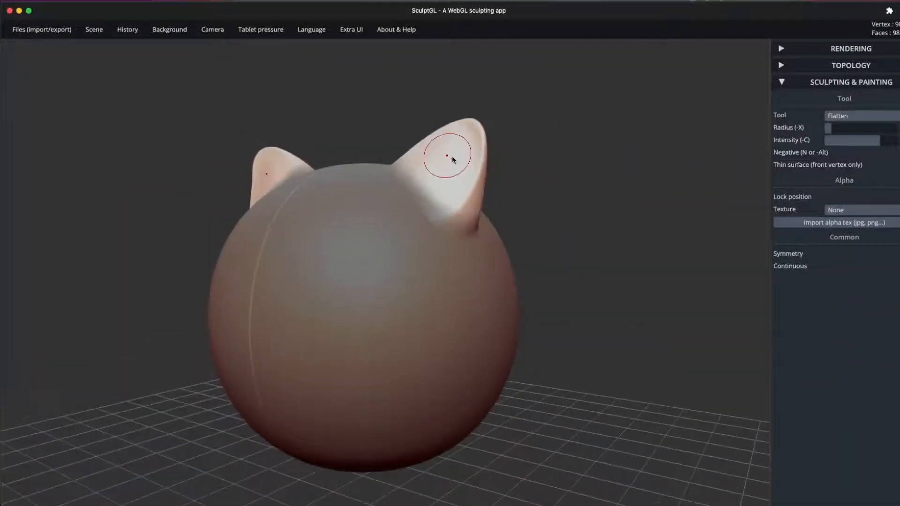
pyautogui.hotkey('ctrl', 'z')
pyautogui.moveTo(553, 201); pyautogui.dragTo(662, 196)
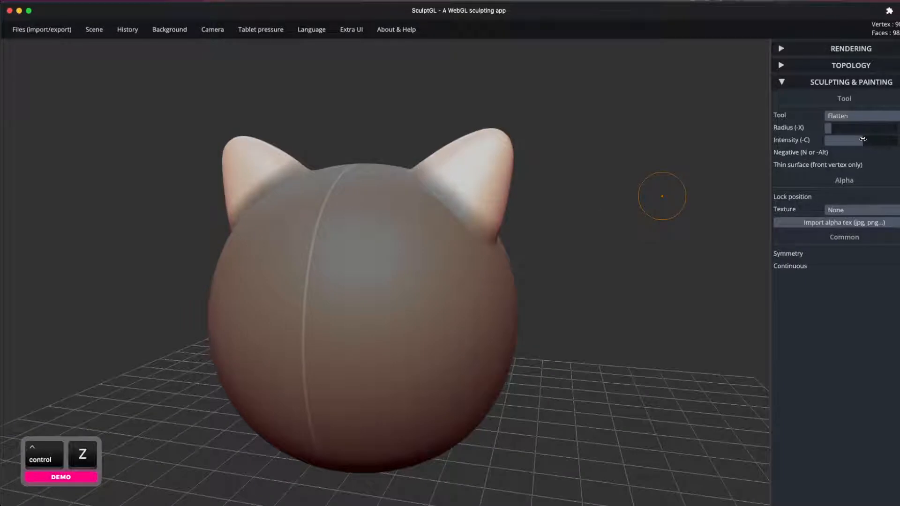
pyautogui.moveTo(863, 140); pyautogui.dragTo(857, 140)
pyautogui.moveTo(589, 194); pyautogui.dragTo(565, 153)
pyautogui.moveTo(452, 184); pyautogui.dragTo(476, 182, button='right')
pyautogui.moveTo(492, 161); pyautogui.dragTo(498, 192)
# Try to flatten the outer side of the ears from tip to base, and undo that stroke.
pyautogui.moveTo(549, 164); pyautogui.dragTo(457, 174)
pyautogui.moveTo(471, 172)
pyautogui.mouseDown(button='right')
pyautogui.moveTo(619, 261)
pyautogui.moveTo(422, 171)
pyautogui.moveTo(633, 155)
pyautogui.moveTo(494, 142)
pyautogui.moveTo(446, 161)
pyautogui.moveTo(540, 90)
pyautogui.moveTo(619, 123)
pyautogui.moveTo(631, 112)
pyautogui.moveTo(504, 145)
pyautogui.mouseUp(button='right')
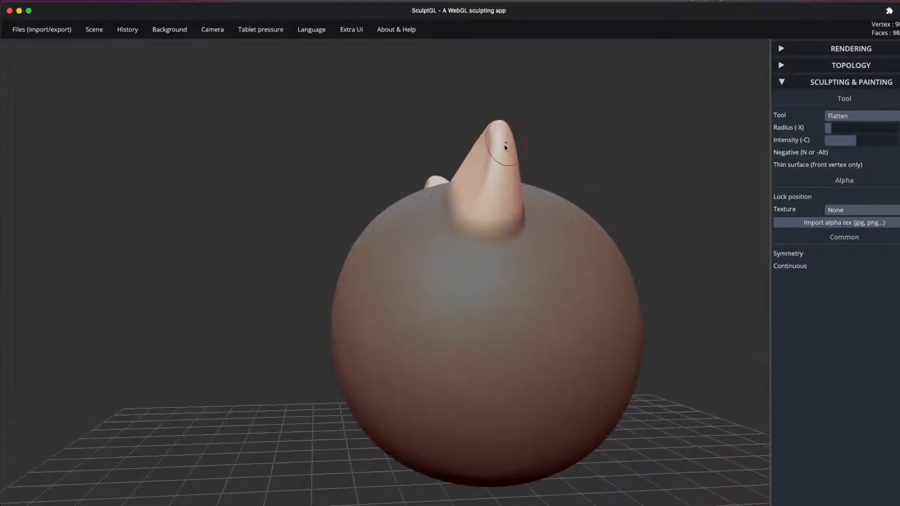
pyautogui.moveTo(504, 144); pyautogui.dragTo(506, 193)
pyautogui.moveTo(507, 192)
pyautogui.mouseDown(button='right')
pyautogui.moveTo(679, 154)
pyautogui.moveTo(691, 162)
pyautogui.mouseUp(button='right')
pyautogui.hotkey('ctrl', 'z')
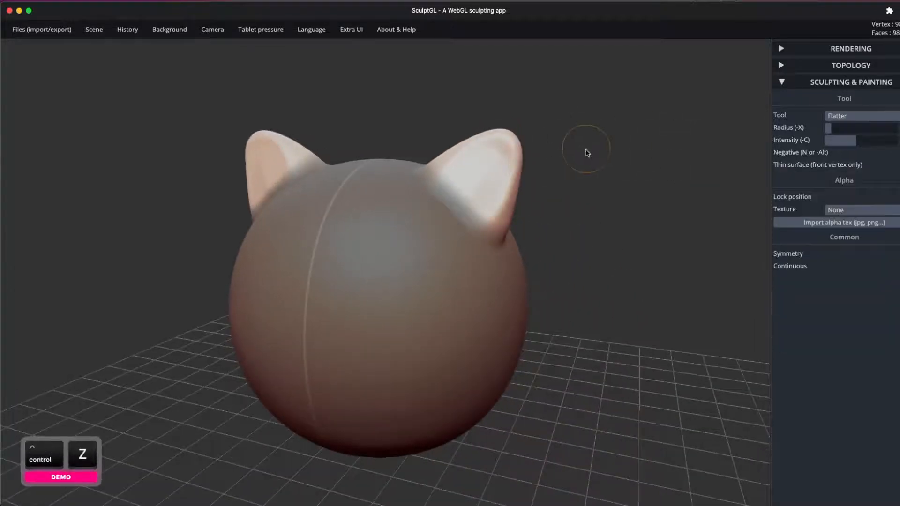
# Flatten the ears again with one downward stroke from near the tip toward the base.
pyautogui.moveTo(585, 153); pyautogui.dragTo(522, 151, button='right')
pyautogui.moveTo(522, 150); pyautogui.dragTo(526, 199)
pyautogui.moveTo(595, 165)
pyautogui.mouseDown(button='right')
pyautogui.moveTo(693, 209)
pyautogui.moveTo(595, 234)
pyautogui.moveTo(642, 214)
pyautogui.moveTo(442, 201)
pyautogui.moveTo(473, 211)
pyautogui.mouseUp(button='right')
pyautogui.press('ctrl')
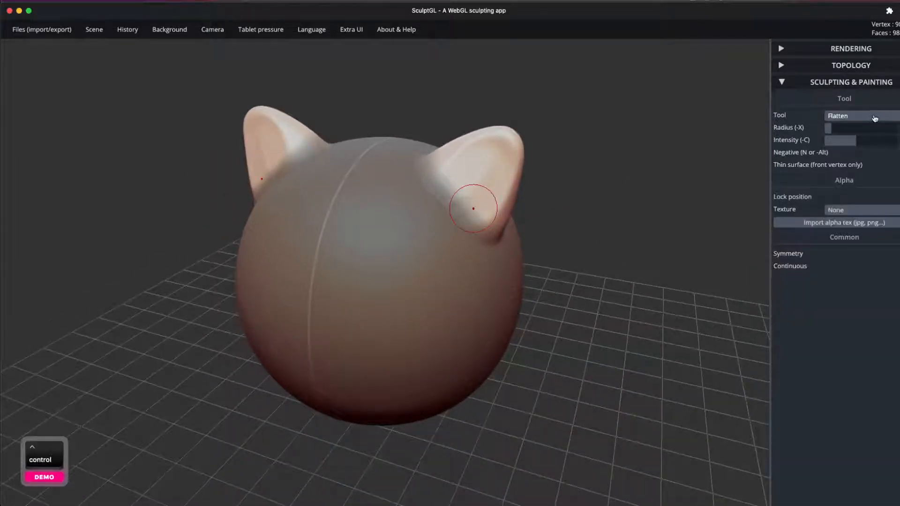
# Clear the mask from the whole head with the Masking tool.
pyautogui.click(873, 116)
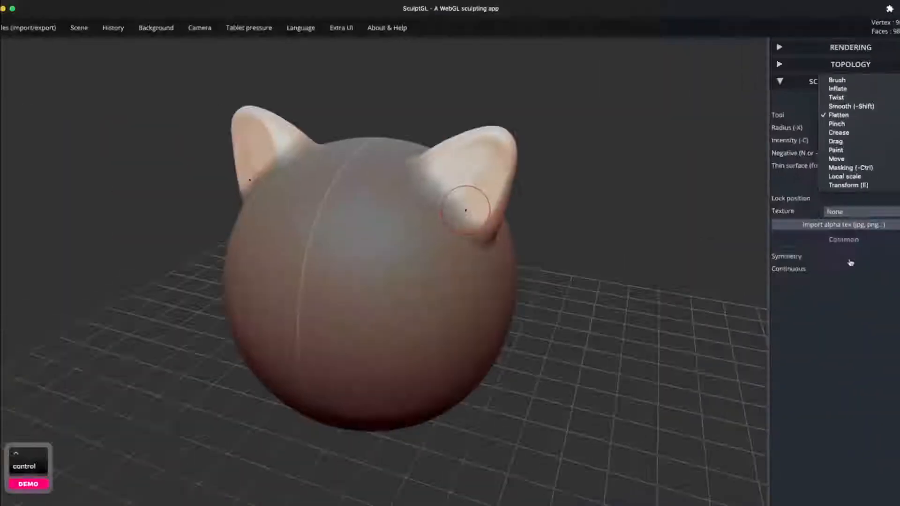
pyautogui.click(849, 272)
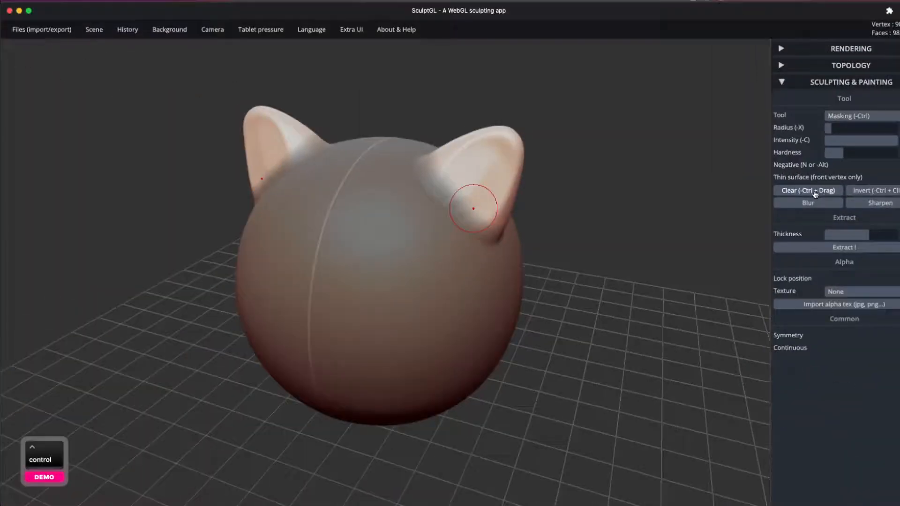
pyautogui.click(816, 193)
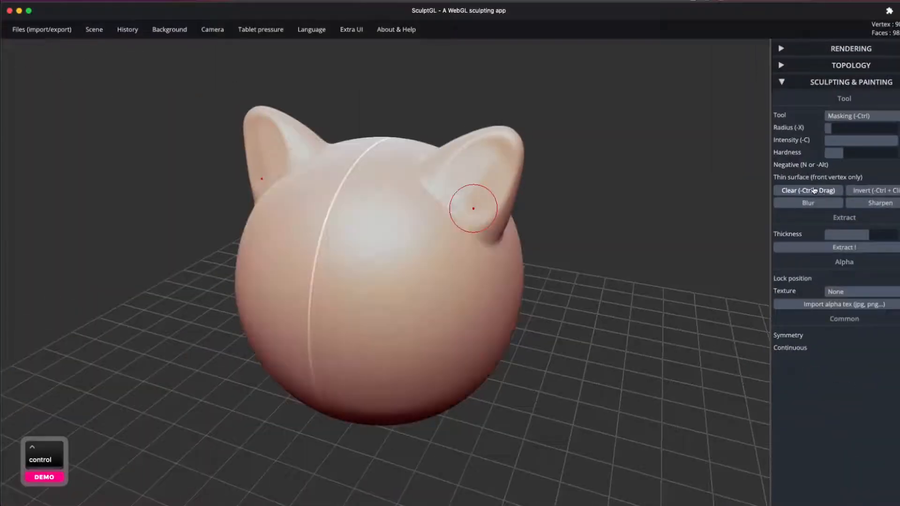
# Smooth the joins between ears and head on the front and back of the ear bases.
pyautogui.moveTo(540, 220); pyautogui.dragTo(483, 232)
pyautogui.press('shift')
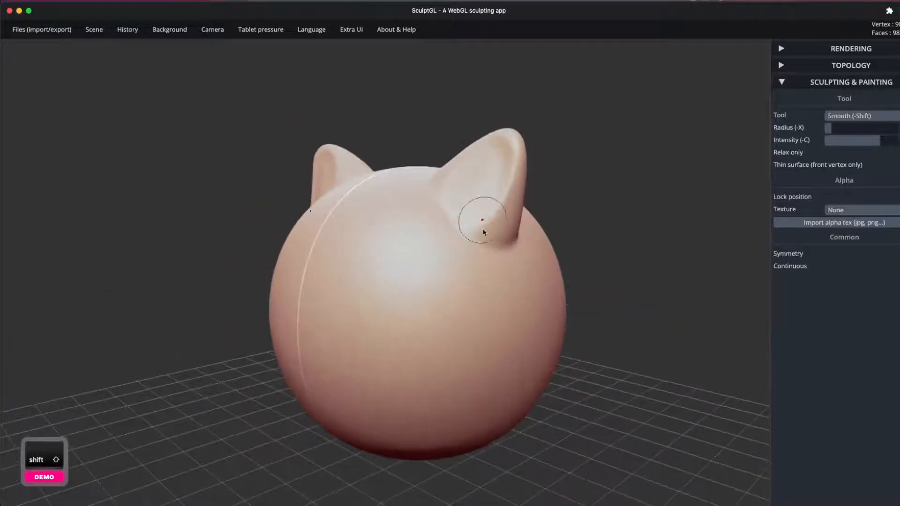
pyautogui.moveTo(554, 204); pyautogui.dragTo(500, 255)
pyautogui.press('shift')
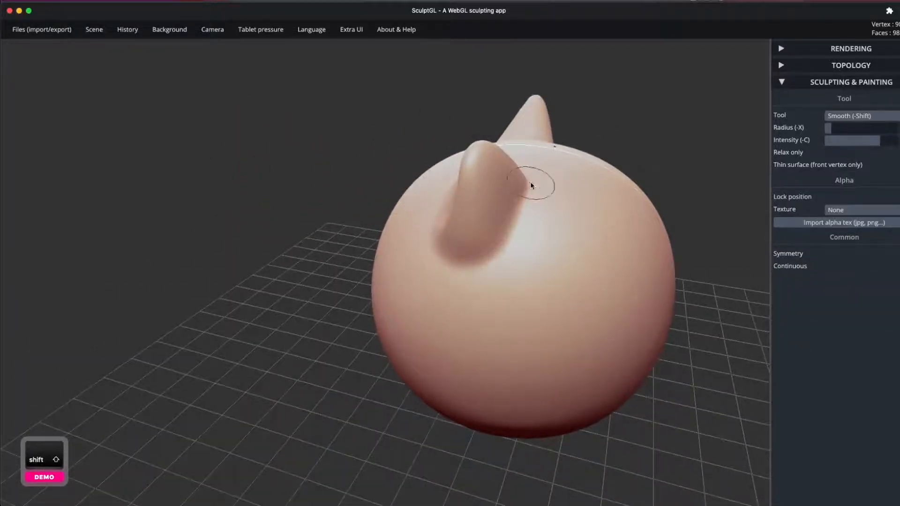
pyautogui.moveTo(530, 181)
pyautogui.mouseDown()
pyautogui.moveTo(556, 147)
pyautogui.moveTo(515, 187)
pyautogui.mouseUp()
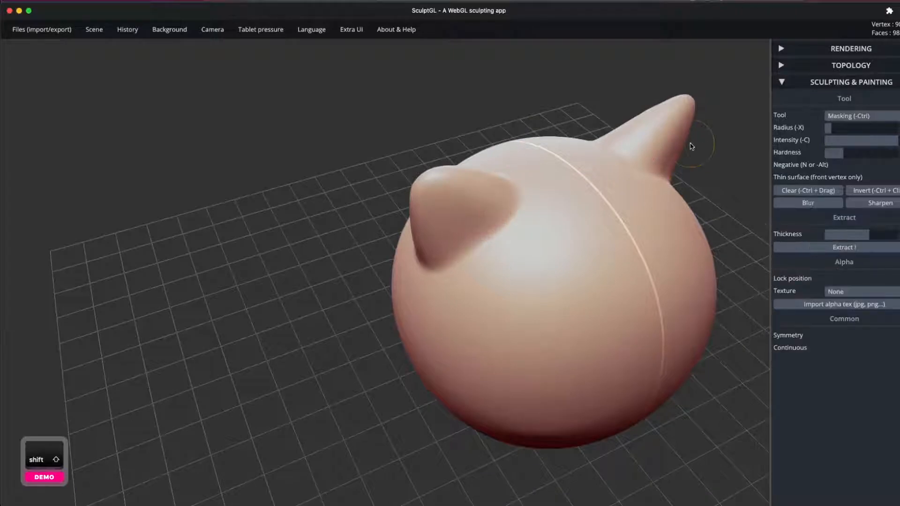
pyautogui.moveTo(691, 147)
pyautogui.mouseDown()
pyautogui.moveTo(366, 308)
pyautogui.moveTo(625, 255)
pyautogui.moveTo(615, 247)
pyautogui.moveTo(580, 255)
pyautogui.moveTo(657, 197)
pyautogui.moveTo(560, 251)
pyautogui.moveTo(468, 230)
pyautogui.mouseUp()
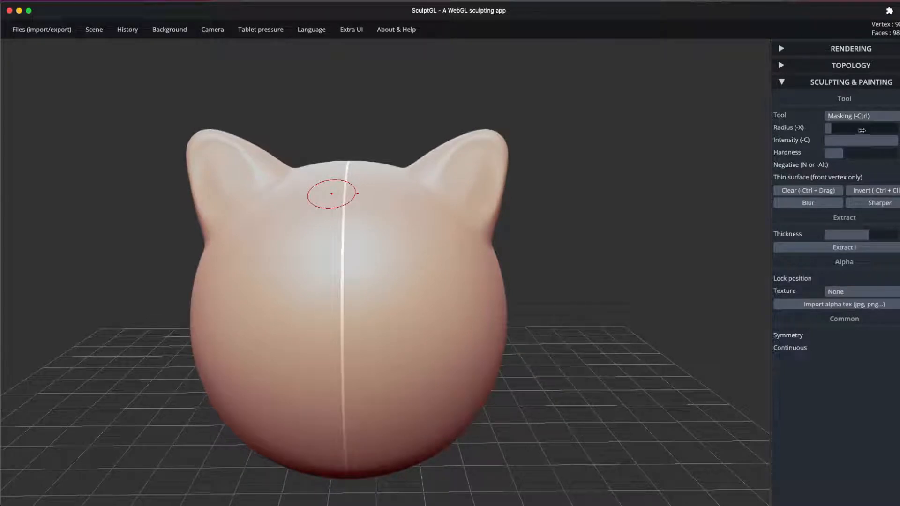
# Carve a groove around the inside edge of both ears with the Crease tool, undoing the first strokes.
pyautogui.click(871, 115)
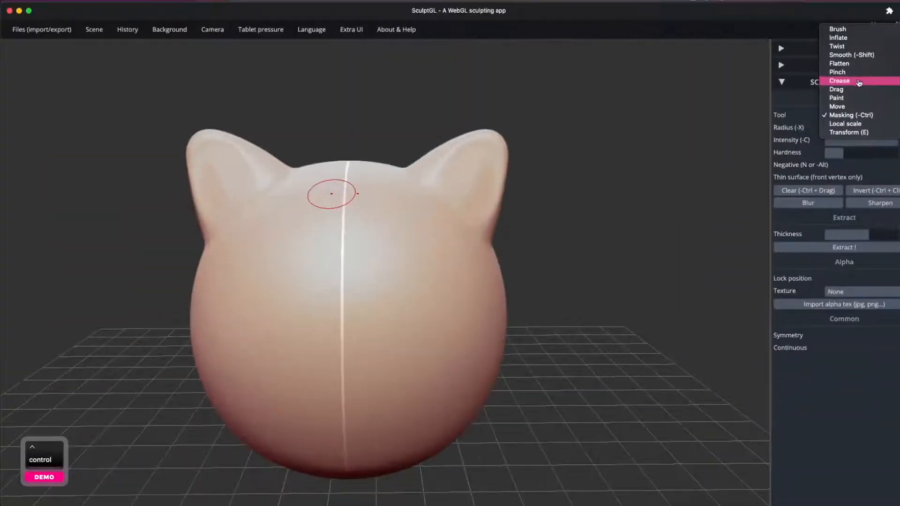
pyautogui.click(858, 84)
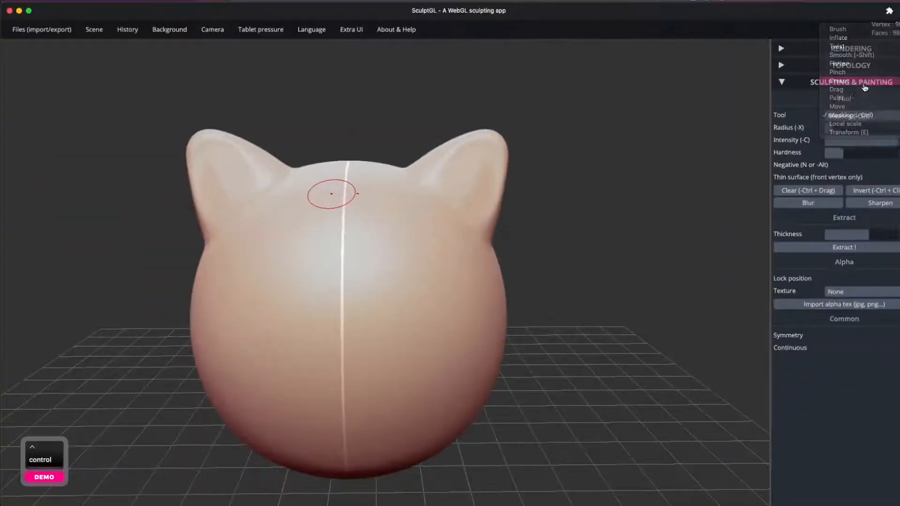
pyautogui.moveTo(612, 184)
pyautogui.mouseDown()
pyautogui.moveTo(602, 194)
pyautogui.moveTo(613, 181)
pyautogui.mouseUp()
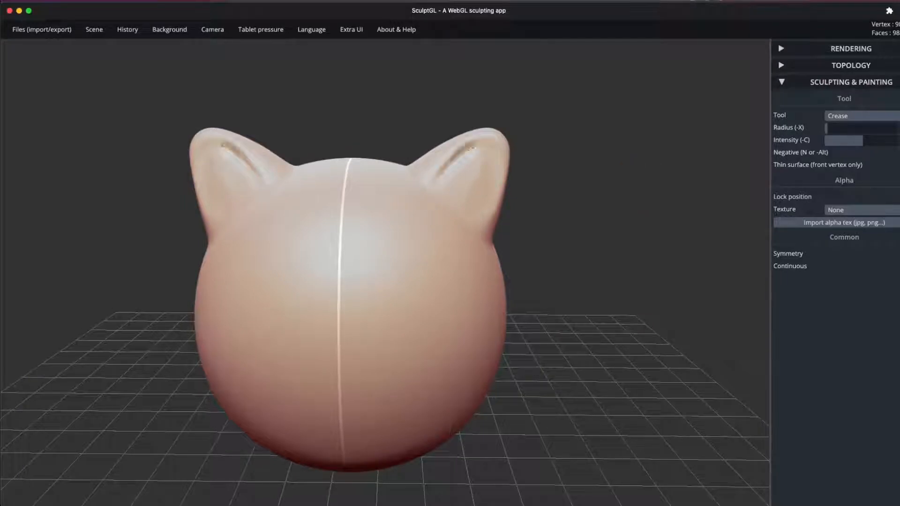
pyautogui.hotkey('ctrl', 'z')
pyautogui.hotkey('ctrl', 'z')
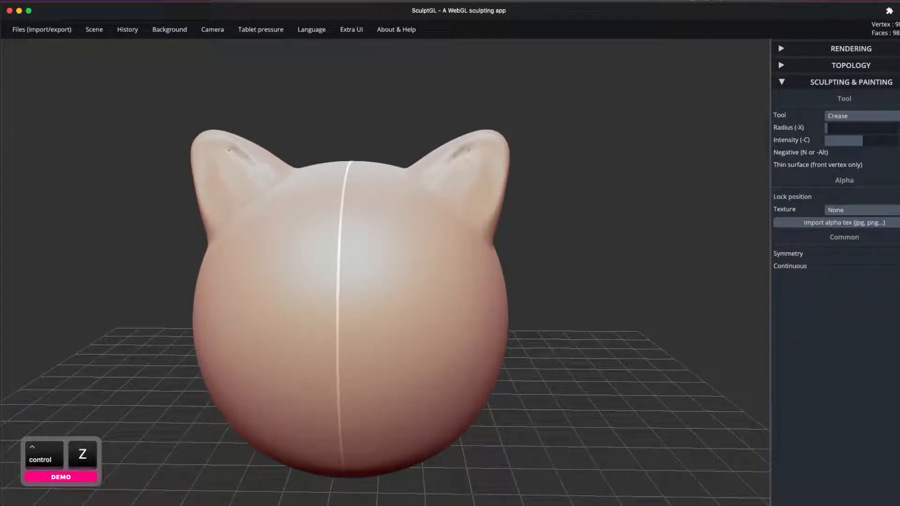
pyautogui.moveTo(581, 178); pyautogui.dragTo(434, 191)
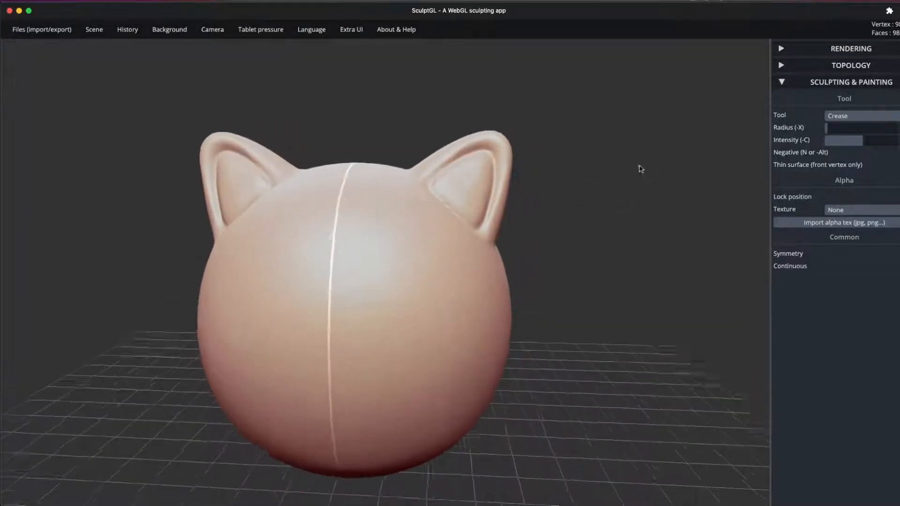
pyautogui.moveTo(537, 179)
pyautogui.mouseDown()
pyautogui.moveTo(423, 202)
pyautogui.moveTo(443, 201)
pyautogui.moveTo(455, 230)
pyautogui.mouseUp()
# Smooth the inner ear surfaces and crease the outer rim groove again from the base upward.
pyautogui.press('shift')
pyautogui.moveTo(446, 180)
pyautogui.keyDown('shift'); pyautogui.mouseDown()
pyautogui.moveTo(485, 165)
pyautogui.moveTo(487, 199)
pyautogui.mouseUp(); pyautogui.keyUp('shift')
pyautogui.moveTo(616, 192); pyautogui.dragTo(623, 140)
pyautogui.moveTo(485, 234); pyautogui.dragTo(497, 186)
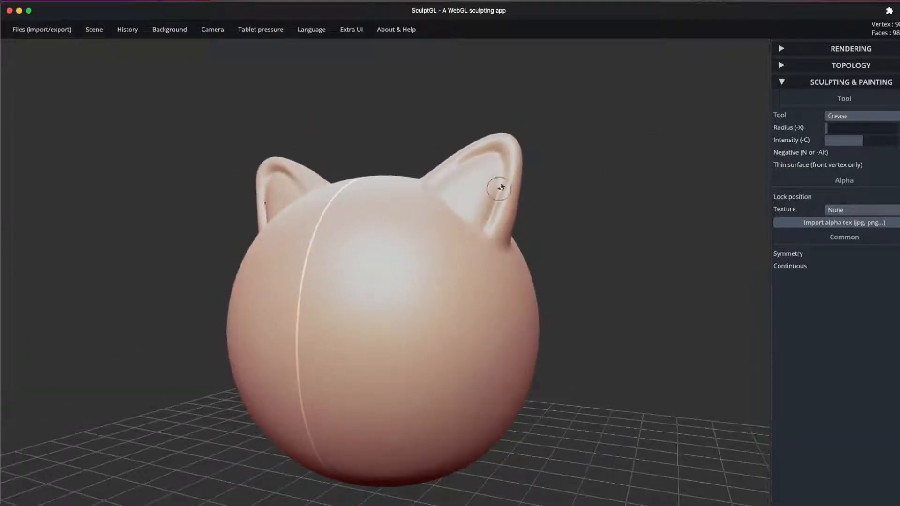
pyautogui.moveTo(621, 157)
pyautogui.mouseDown()
pyautogui.moveTo(639, 192)
pyautogui.moveTo(609, 183)
pyautogui.moveTo(628, 166)
pyautogui.moveTo(681, 209)
pyautogui.moveTo(642, 203)
pyautogui.mouseUp()
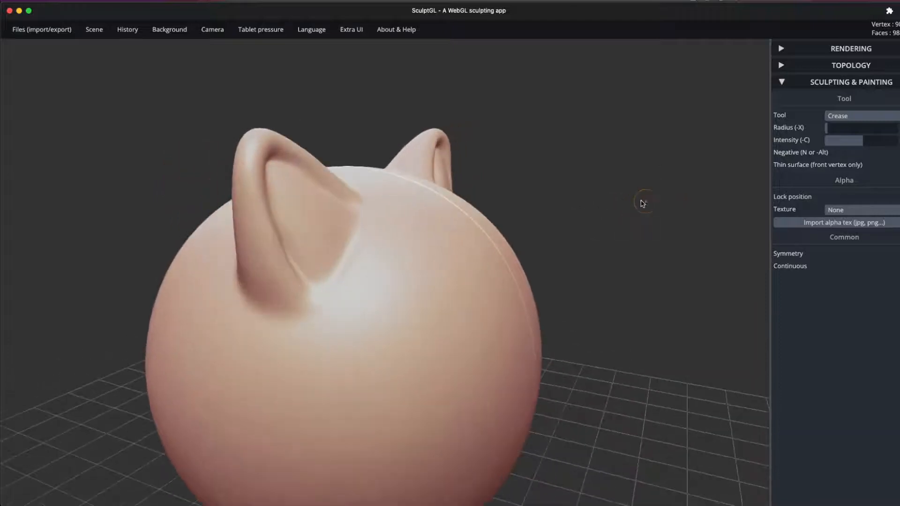
pyautogui.moveTo(581, 196); pyautogui.dragTo(524, 197)
# Press the inner ear surfaces inward with the Brush tool in negative mode.
pyautogui.click(867, 118)
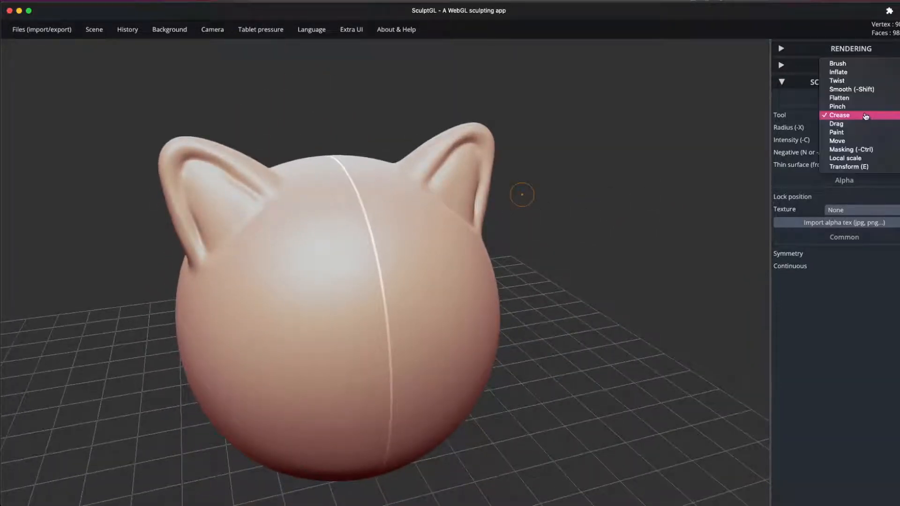
pyautogui.click(859, 64)
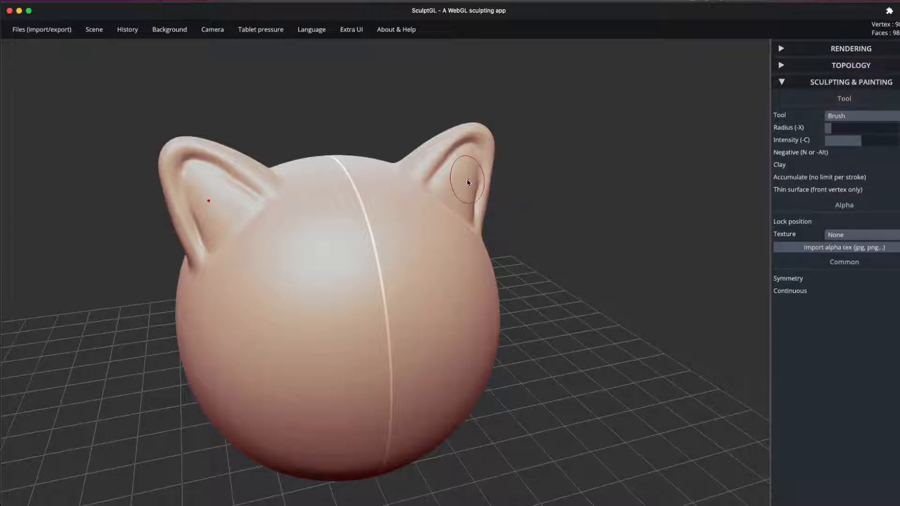
pyautogui.press('alt')
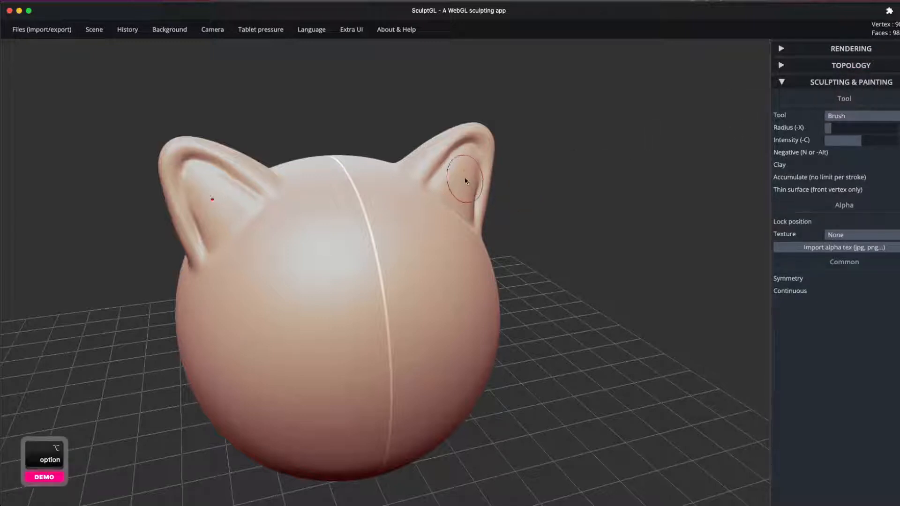
pyautogui.moveTo(465, 178)
pyautogui.keyDown('alt'); pyautogui.mouseDown()
pyautogui.moveTo(456, 188)
pyautogui.moveTo(469, 169)
pyautogui.mouseUp(); pyautogui.keyUp('alt')
pyautogui.moveTo(592, 135); pyautogui.dragTo(502, 134)
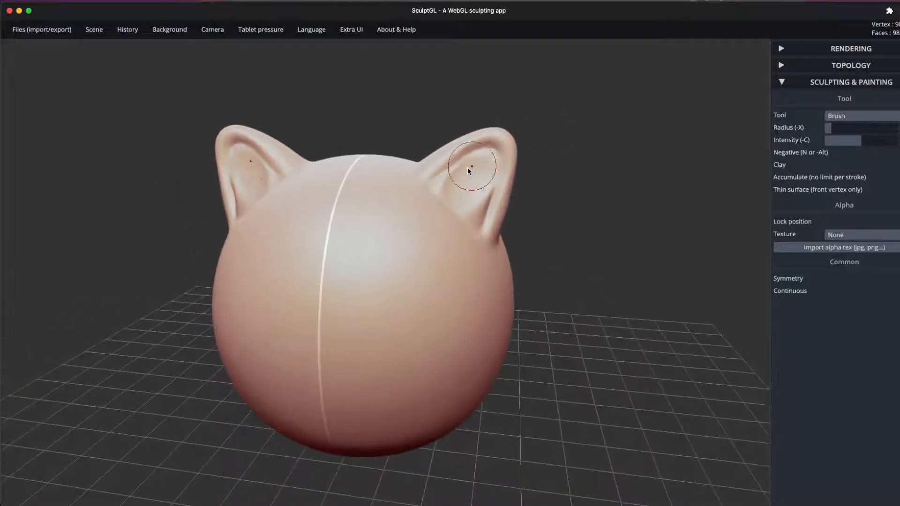
# Try a Brush stroke on the head below the ears, and undo it.
pyautogui.press('alt')
pyautogui.moveTo(412, 236)
pyautogui.keyDown('alt'); pyautogui.mouseDown()
pyautogui.moveTo(417, 275)
pyautogui.moveTo(434, 230)
pyautogui.mouseUp(); pyautogui.keyUp('alt')
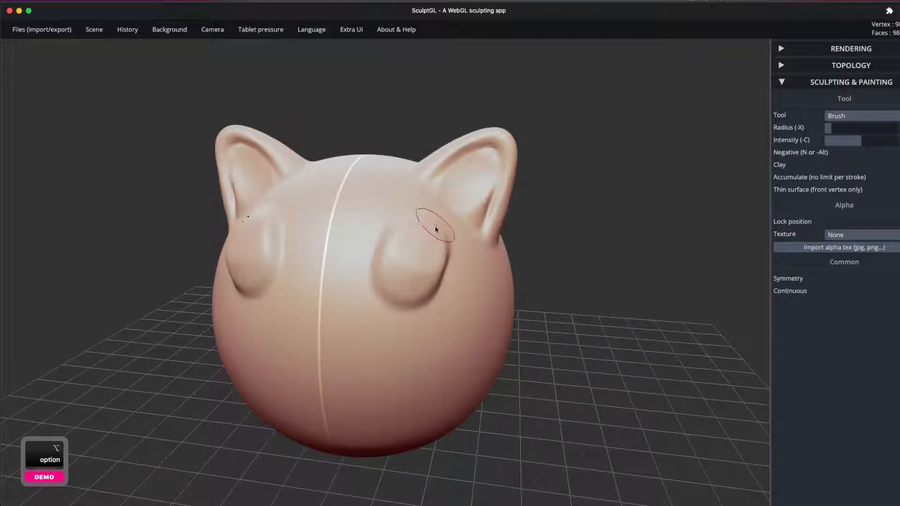
pyautogui.press('super+z')
pyautogui.press('super+z')
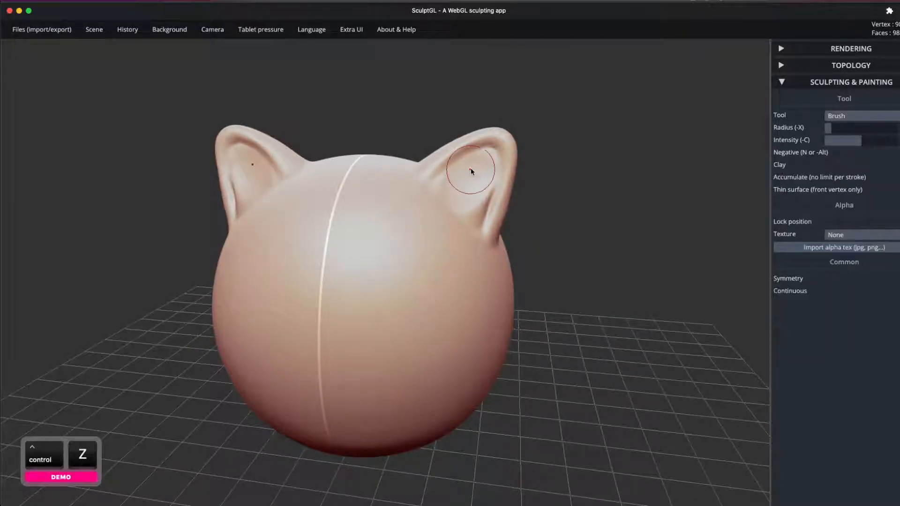
# Lower the Brush intensity and radius, and carve the hollows inside both ears with a negative stroke.
pyautogui.press('alt')
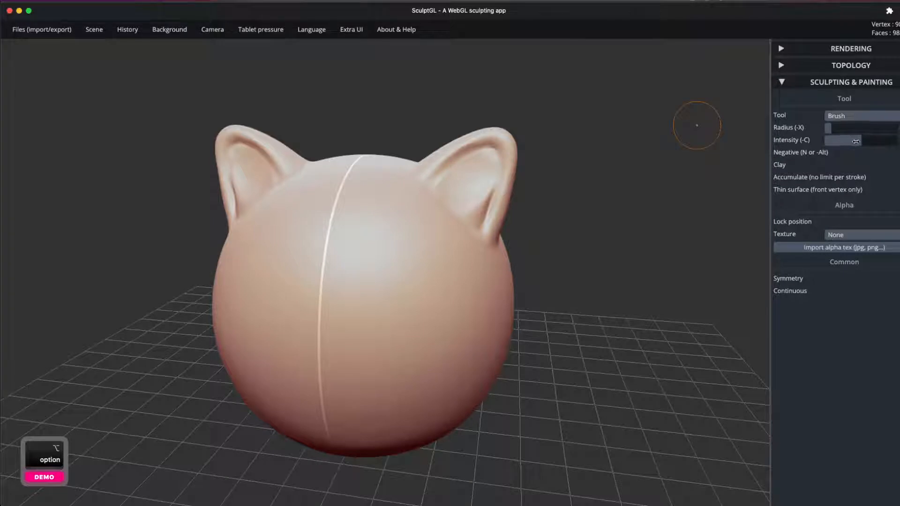
pyautogui.moveTo(856, 141); pyautogui.dragTo(850, 139)
pyautogui.press('alt')
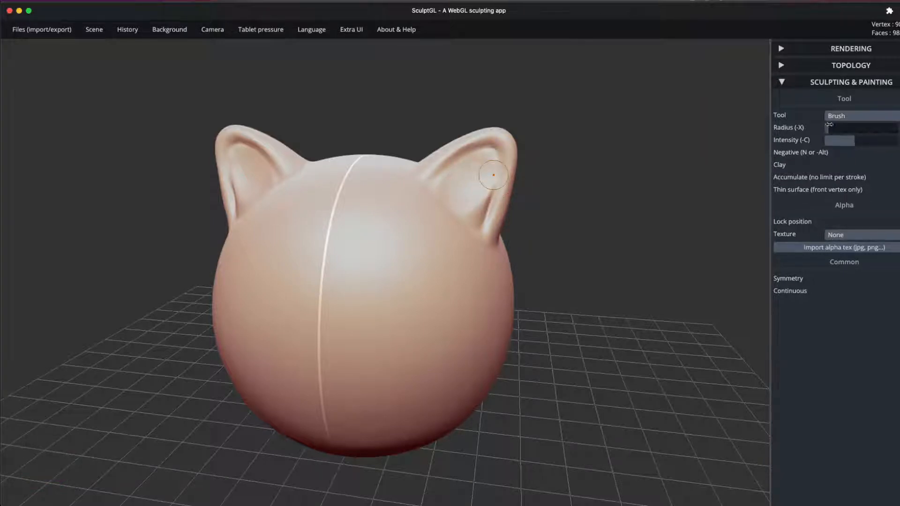
pyautogui.moveTo(447, 182)
pyautogui.keyDown('alt'); pyautogui.mouseDown()
pyautogui.moveTo(481, 155)
pyautogui.moveTo(475, 214)
pyautogui.moveTo(462, 174)
pyautogui.moveTo(474, 218)
pyautogui.mouseUp(); pyautogui.keyUp('alt')
# Smooth the carved hollows inside both ears, from the upper rim across the inner surface.
pyautogui.moveTo(588, 161)
pyautogui.mouseDown()
pyautogui.moveTo(510, 131)
pyautogui.moveTo(437, 86)
pyautogui.moveTo(520, 89)
pyautogui.moveTo(591, 239)
pyautogui.moveTo(547, 185)
pyautogui.moveTo(471, 186)
pyautogui.moveTo(485, 161)
pyautogui.mouseUp()
pyautogui.press('shift')
pyautogui.moveTo(484, 161)
pyautogui.keyDown('shift'); pyautogui.mouseDown()
pyautogui.moveTo(477, 187)
pyautogui.moveTo(463, 162)
pyautogui.mouseUp(); pyautogui.keyUp('shift')
pyautogui.moveTo(584, 185); pyautogui.dragTo(558, 134)
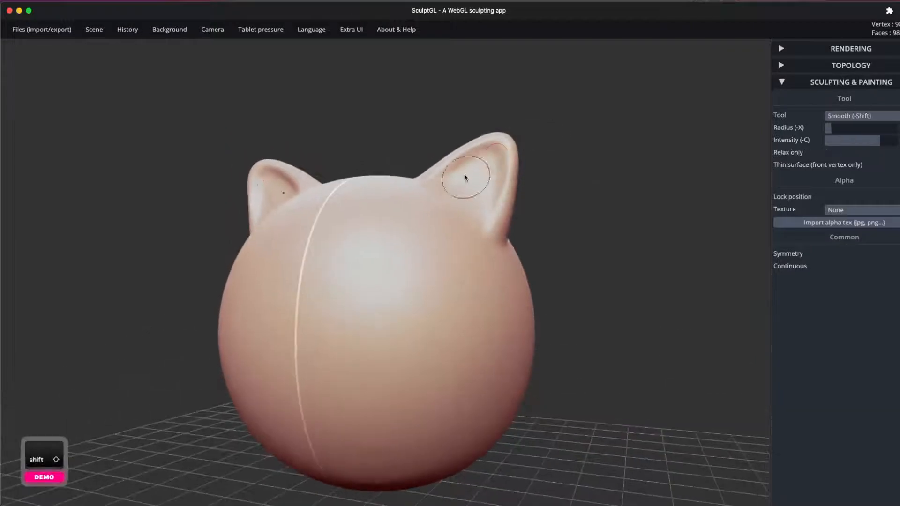
pyautogui.keyDown('shift'); pyautogui.moveTo(464, 177); pyautogui.dragTo(487, 157); pyautogui.keyUp('shift')
pyautogui.moveTo(578, 179)
pyautogui.mouseDown()
pyautogui.moveTo(579, 197)
pyautogui.moveTo(584, 167)
pyautogui.mouseUp()
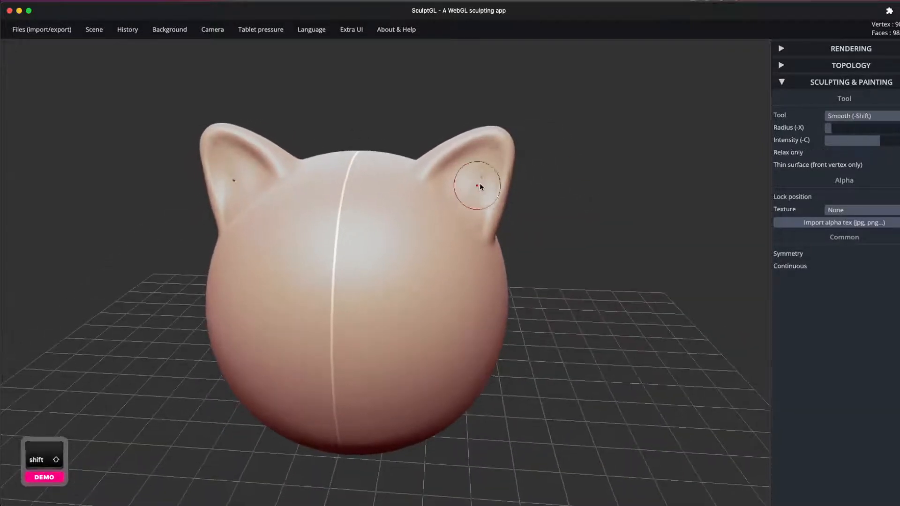
# Deepen the ear hollows beneath the upper rims with a negative Brush stroke and smooth the result.
pyautogui.keyDown('alt'); pyautogui.moveTo(464, 195); pyautogui.dragTo(473, 164); pyautogui.keyUp('alt')
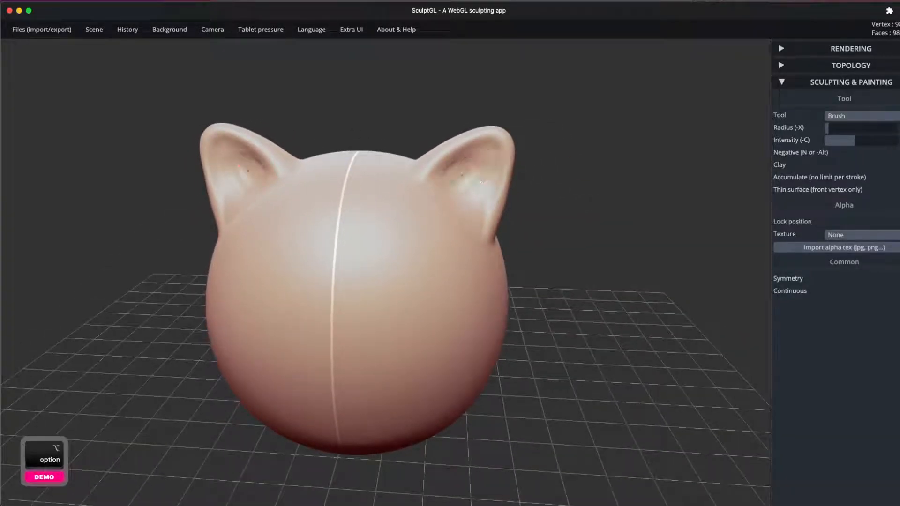
pyautogui.moveTo(551, 152); pyautogui.dragTo(469, 177)
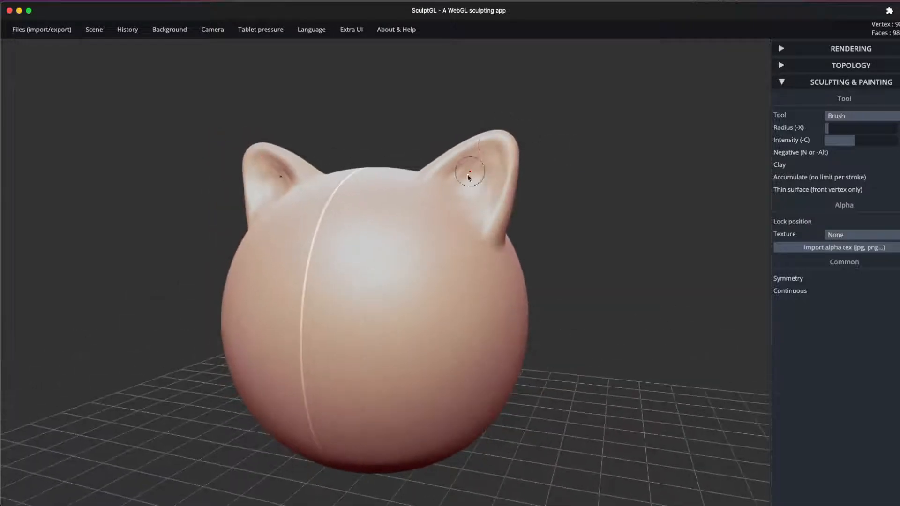
pyautogui.press('shift')
pyautogui.moveTo(532, 178); pyautogui.dragTo(663, 235)
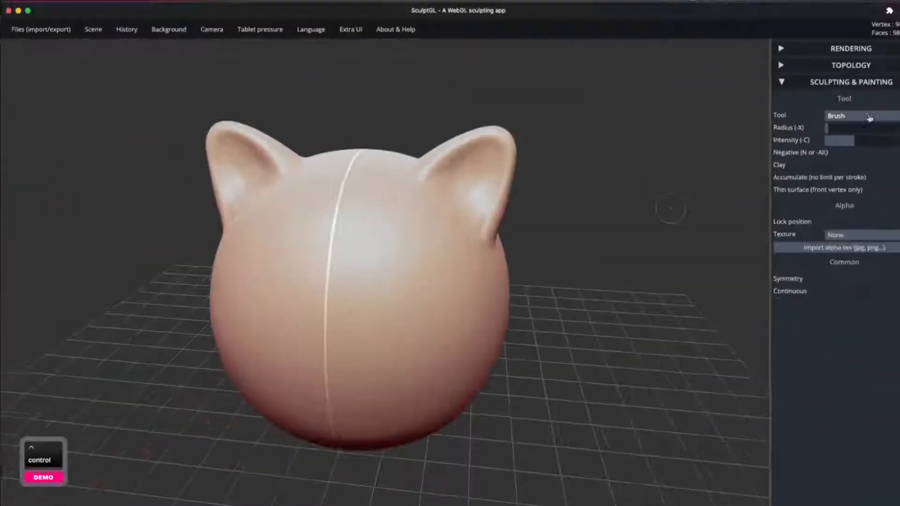
# Redefine the inner rims of both ears with Crease strokes along the upper and outer edges.
pyautogui.click(849, 117)
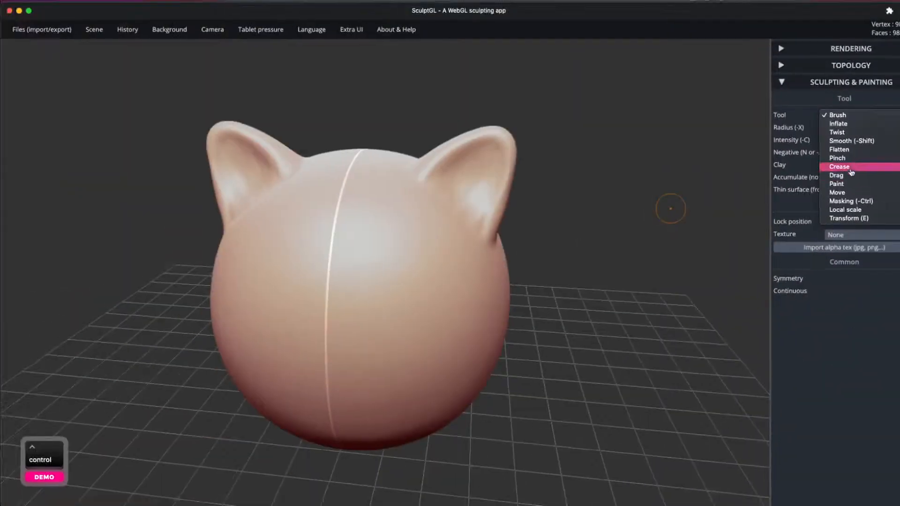
pyautogui.click(855, 165)
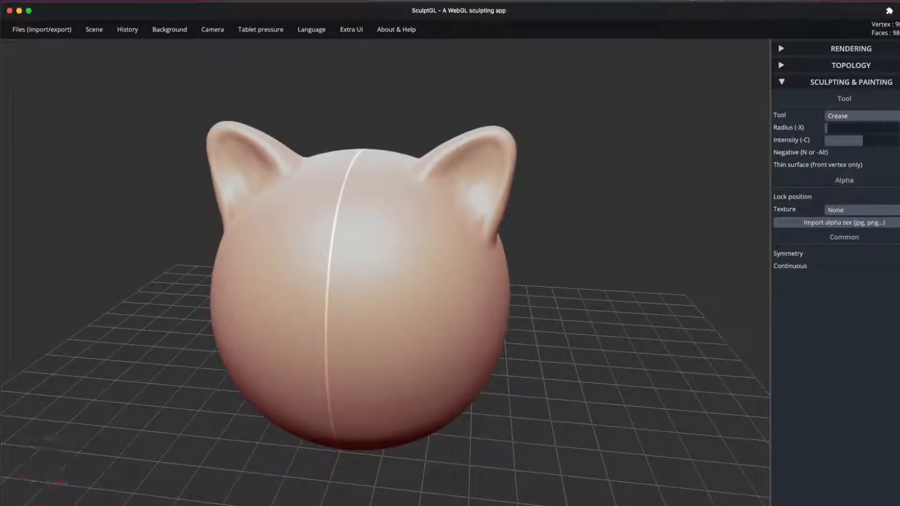
pyautogui.moveTo(431, 181); pyautogui.dragTo(474, 150)
pyautogui.moveTo(497, 184); pyautogui.dragTo(478, 222)
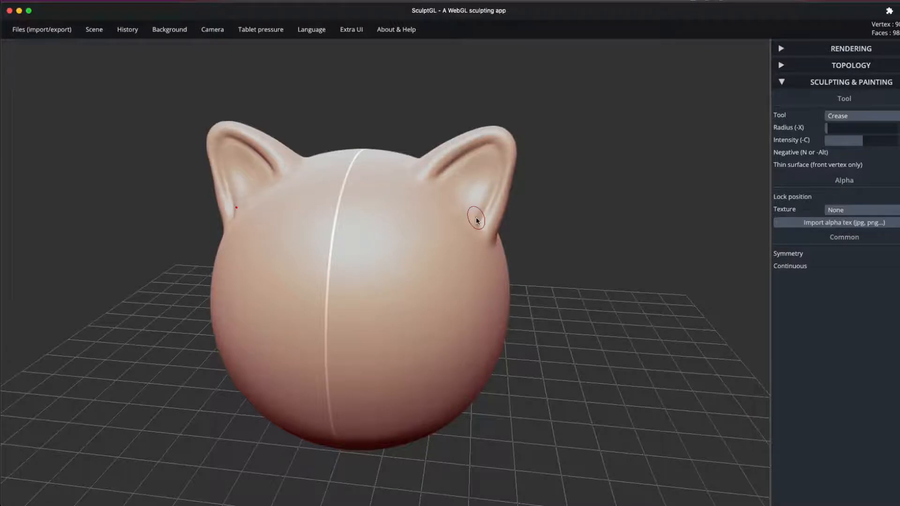
# Smooth the creased rims and inner surfaces of both ears.
pyautogui.moveTo(581, 152)
pyautogui.mouseDown()
pyautogui.moveTo(579, 135)
pyautogui.moveTo(535, 171)
pyautogui.mouseUp()
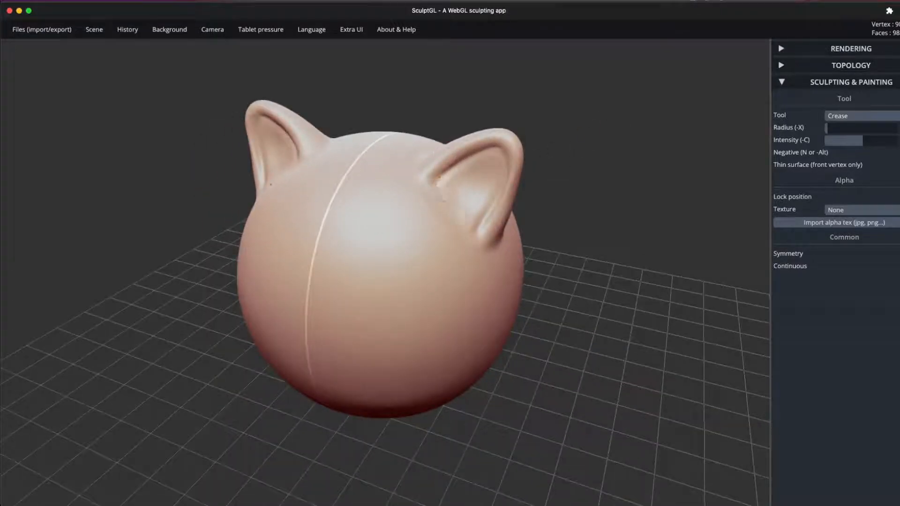
pyautogui.moveTo(617, 164); pyautogui.dragTo(582, 131)
pyautogui.press('shift')
pyautogui.moveTo(558, 181); pyautogui.dragTo(633, 201)
pyautogui.press('shift')
pyautogui.keyDown('alt'); pyautogui.moveTo(538, 265); pyautogui.dragTo(604, 235); pyautogui.keyUp('alt')
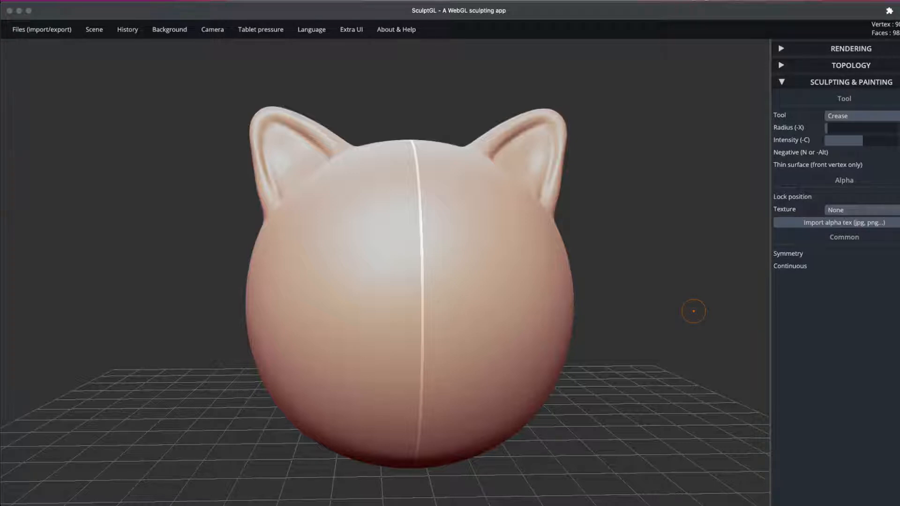
# Try nudging the outer edges of both ears with the Move tool, and undo the change.
pyautogui.click(582, 261)
pyautogui.moveTo(679, 246); pyautogui.dragTo(617, 263)
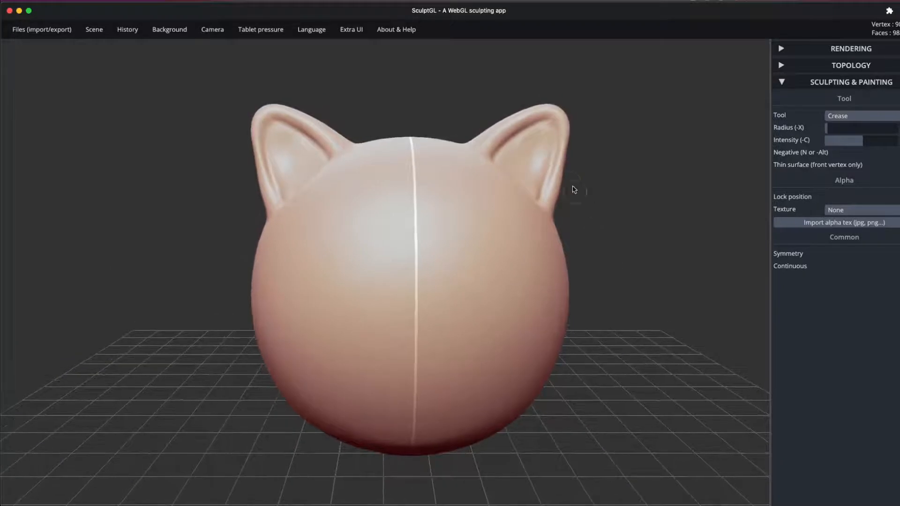
pyautogui.moveTo(618, 195); pyautogui.dragTo(563, 186)
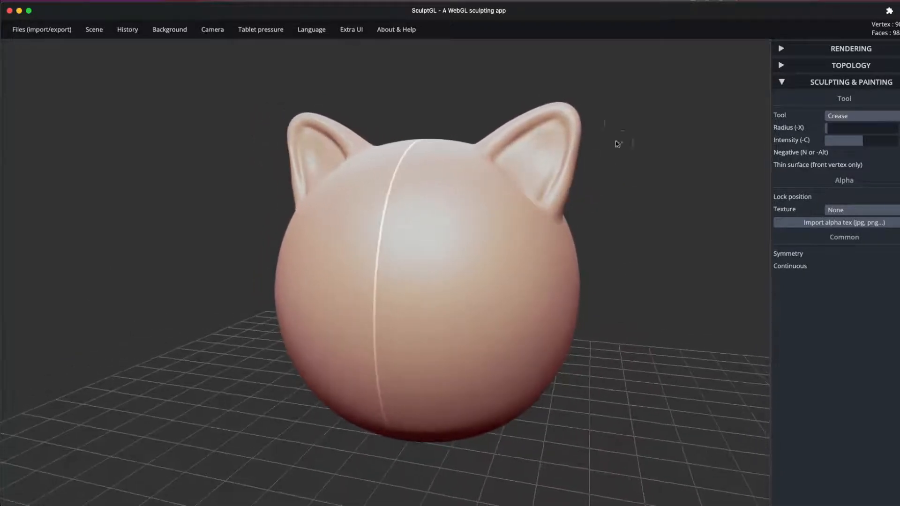
pyautogui.click(854, 120)
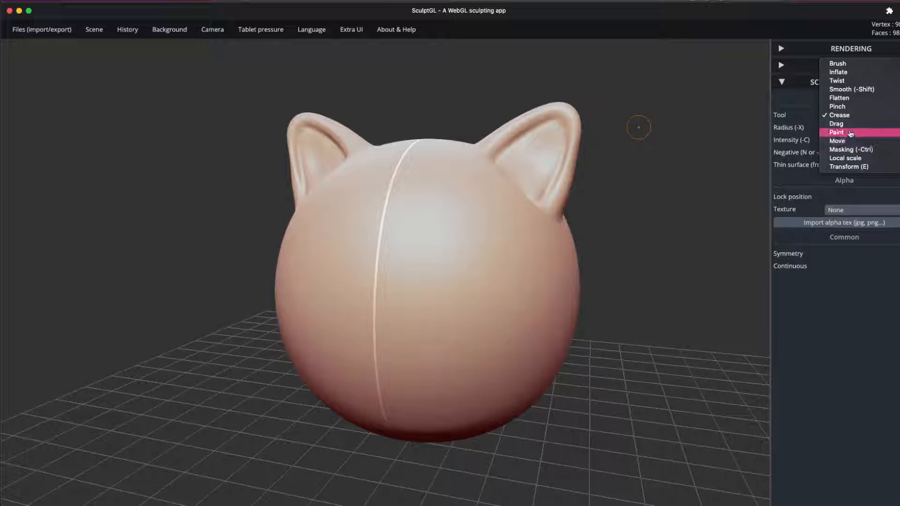
pyautogui.click(844, 142)
pyautogui.moveTo(582, 147); pyautogui.dragTo(581, 141)
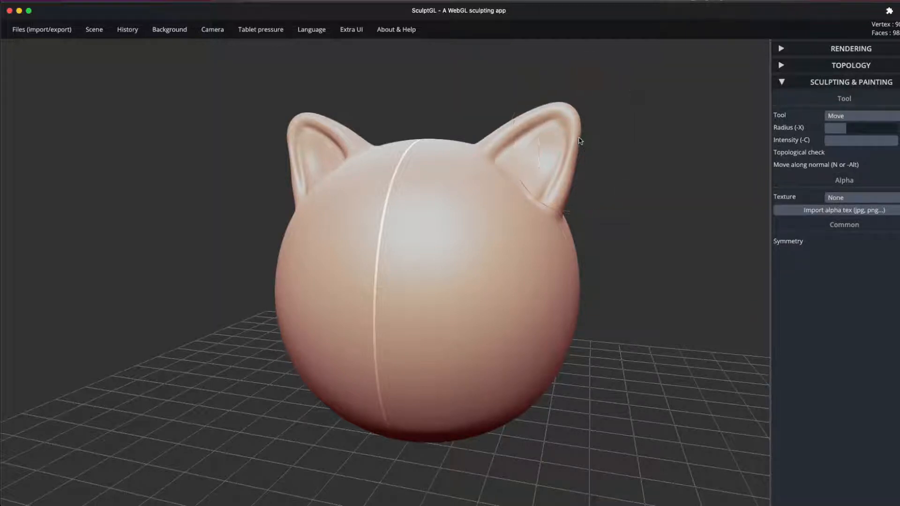
pyautogui.hotkey('ctrl', 'z')
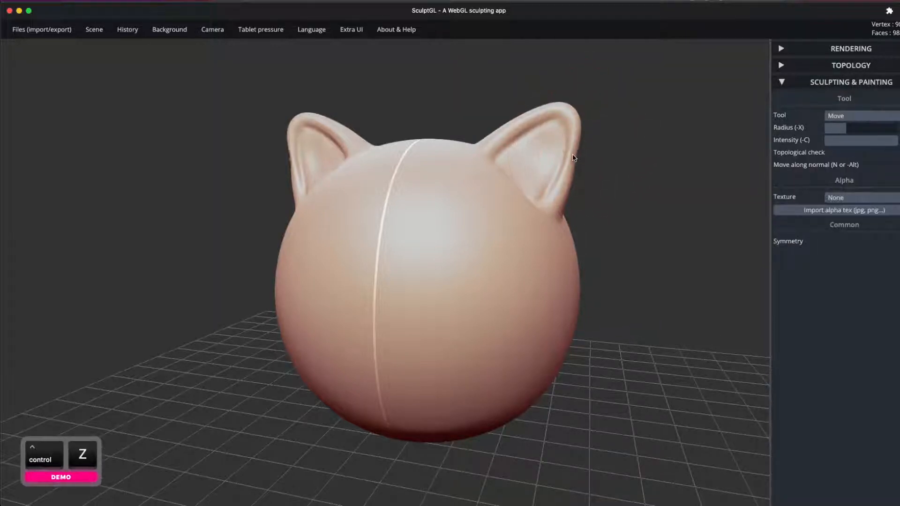
# Reshape the outer edges and tips of both ears with the Move tool.
pyautogui.moveTo(574, 158)
pyautogui.mouseDown()
pyautogui.moveTo(613, 177)
pyautogui.moveTo(749, 133)
pyautogui.mouseUp()
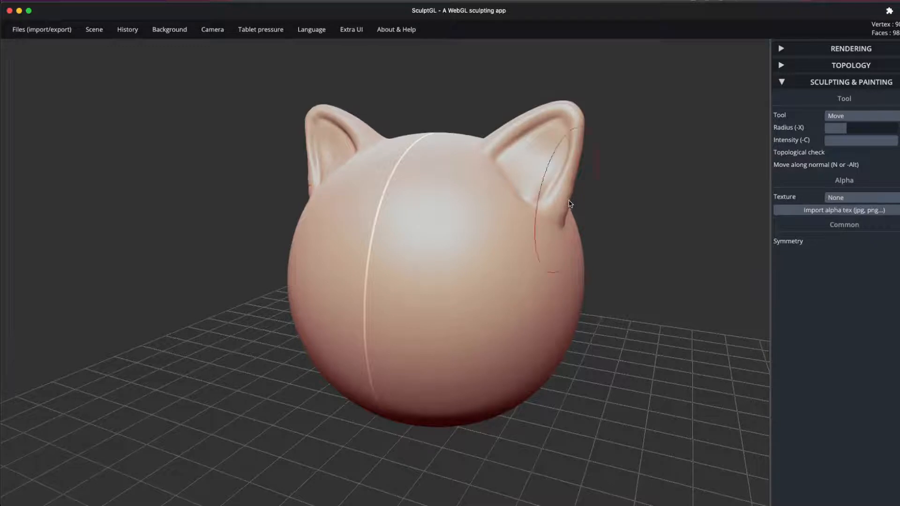
pyautogui.moveTo(569, 204); pyautogui.dragTo(551, 105)
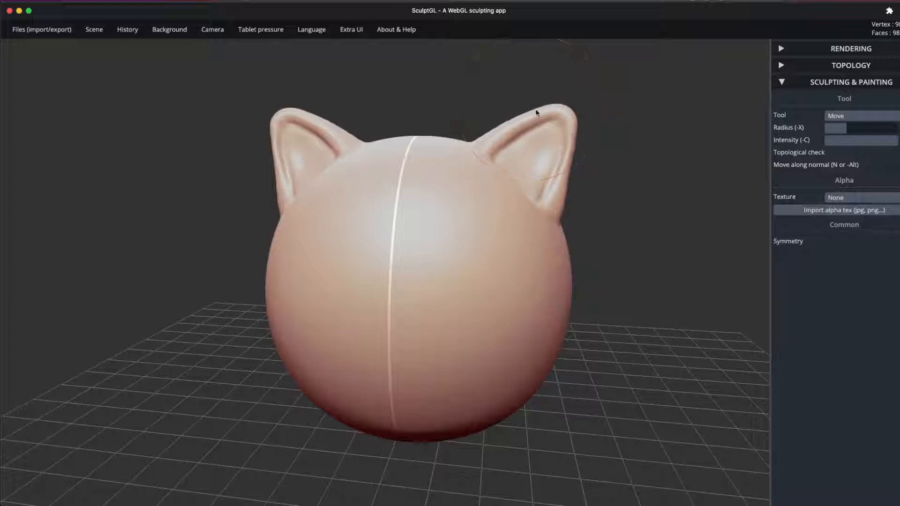
pyautogui.moveTo(622, 167); pyautogui.dragTo(583, 153)
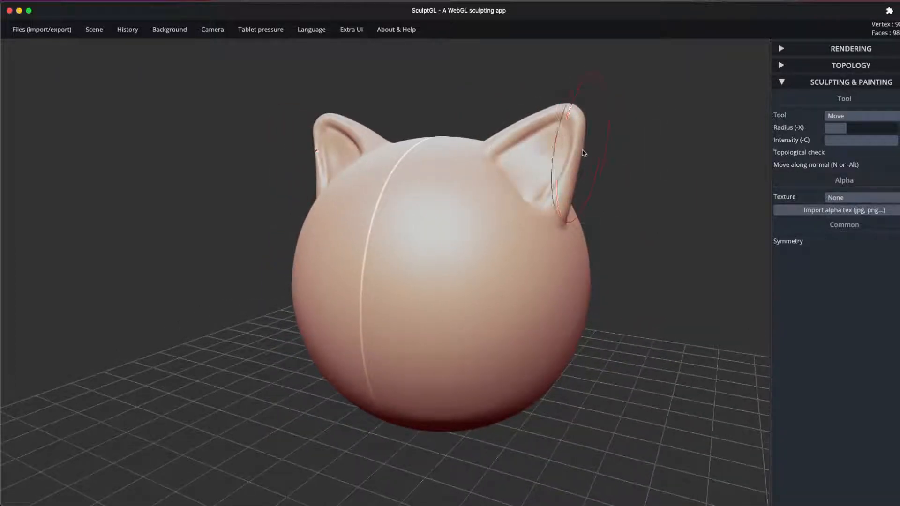
pyautogui.moveTo(632, 204); pyautogui.dragTo(460, 233)
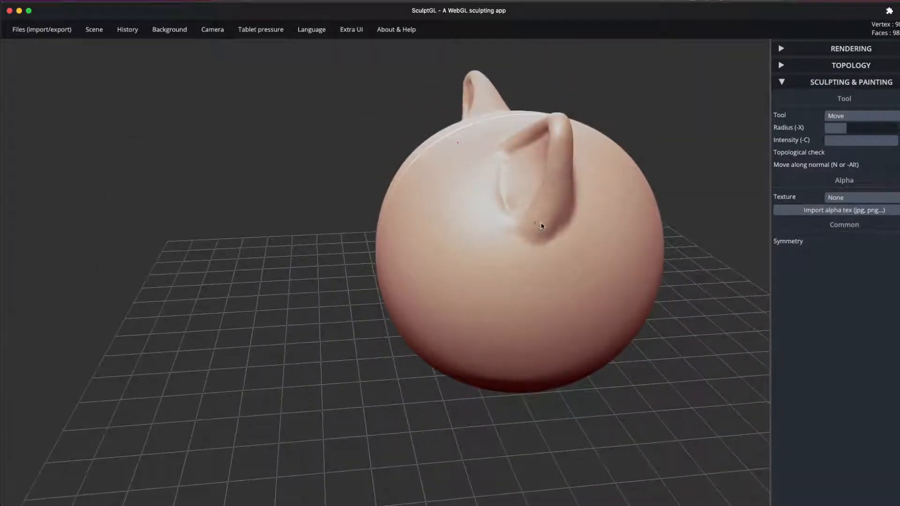
pyautogui.moveTo(721, 184)
pyautogui.mouseDown()
pyautogui.moveTo(550, 165)
pyautogui.moveTo(384, 175)
pyautogui.moveTo(674, 176)
pyautogui.moveTo(694, 205)
pyautogui.moveTo(635, 241)
pyautogui.moveTo(663, 251)
pyautogui.moveTo(696, 238)
pyautogui.moveTo(576, 139)
pyautogui.moveTo(627, 213)
pyautogui.moveTo(662, 227)
pyautogui.moveTo(630, 218)
pyautogui.moveTo(646, 205)
pyautogui.moveTo(671, 205)
pyautogui.mouseUp()
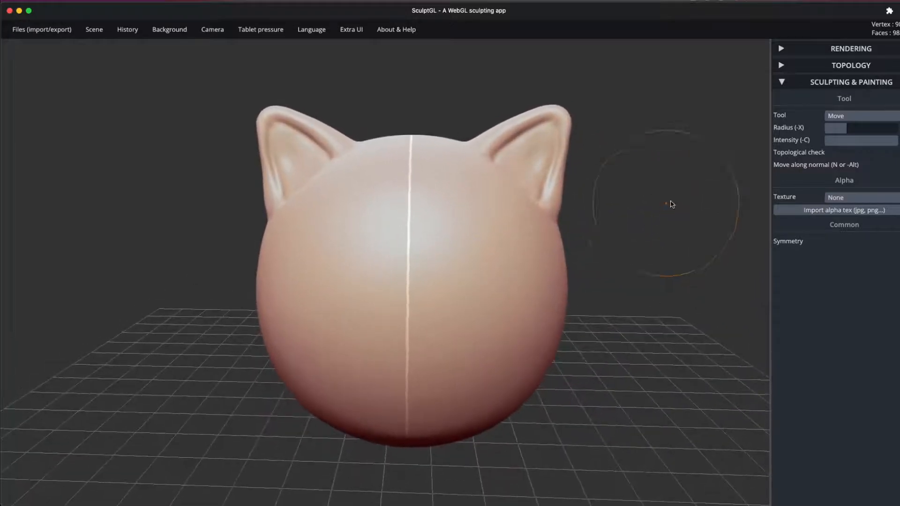
# Paint large round symmetrical masks over both eye areas on the front of the face.
pyautogui.click(854, 118)
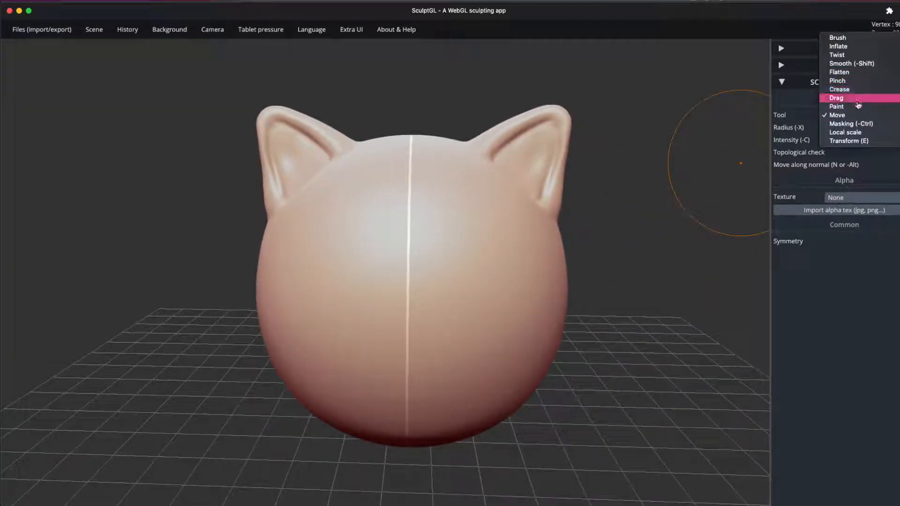
pyautogui.click(858, 124)
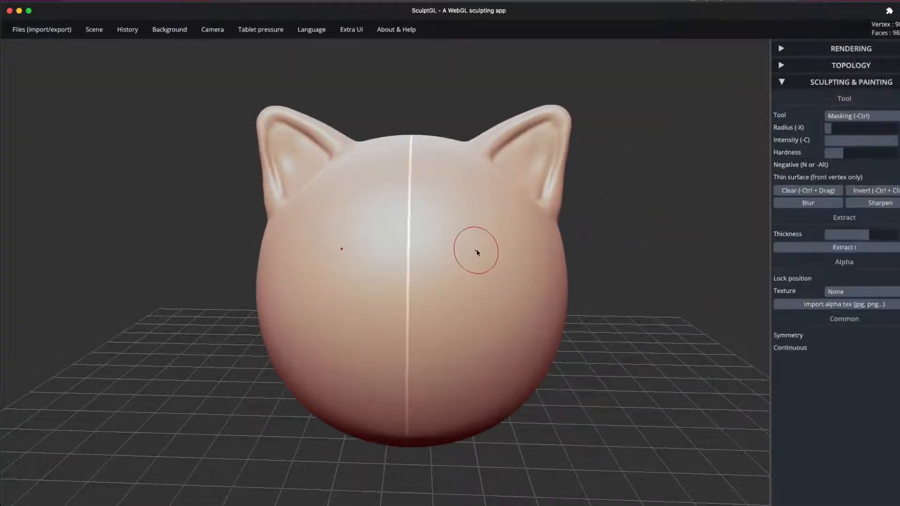
pyautogui.moveTo(477, 253)
pyautogui.mouseDown()
pyautogui.moveTo(473, 268)
pyautogui.moveTo(487, 258)
pyautogui.moveTo(483, 312)
pyautogui.moveTo(450, 260)
pyautogui.moveTo(508, 284)
pyautogui.moveTo(469, 222)
pyautogui.mouseUp()
pyautogui.hotkey('ctrl', 'z')
pyautogui.moveTo(653, 251)
pyautogui.mouseDown()
pyautogui.moveTo(523, 239)
pyautogui.moveTo(609, 286)
pyautogui.moveTo(691, 253)
pyautogui.moveTo(740, 263)
pyautogui.moveTo(543, 273)
pyautogui.moveTo(543, 255)
pyautogui.moveTo(589, 205)
pyautogui.moveTo(605, 261)
pyautogui.moveTo(645, 256)
pyautogui.mouseUp()
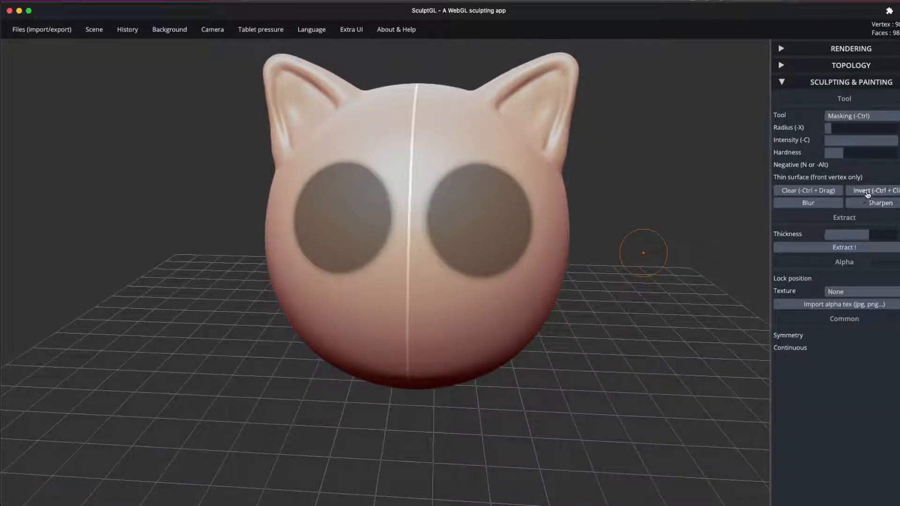
# Try raising the eye circles by inverting the mask, building them up with Brush and smoothing them.
pyautogui.click(869, 191)
pyautogui.moveTo(663, 248); pyautogui.dragTo(580, 237)
pyautogui.click(848, 115)
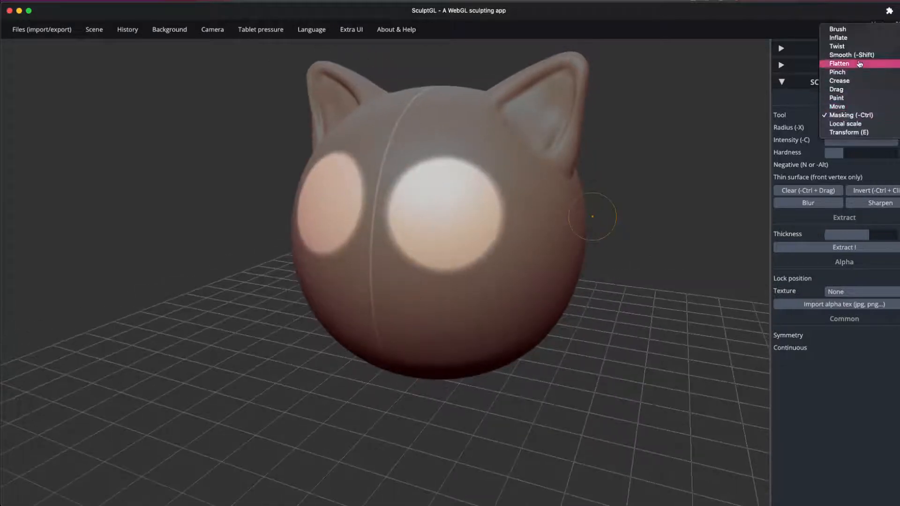
pyautogui.click(853, 26)
pyautogui.moveTo(422, 170)
pyautogui.mouseDown()
pyautogui.moveTo(488, 241)
pyautogui.moveTo(419, 242)
pyautogui.moveTo(453, 197)
pyautogui.moveTo(431, 253)
pyautogui.mouseUp()
pyautogui.press('shift')
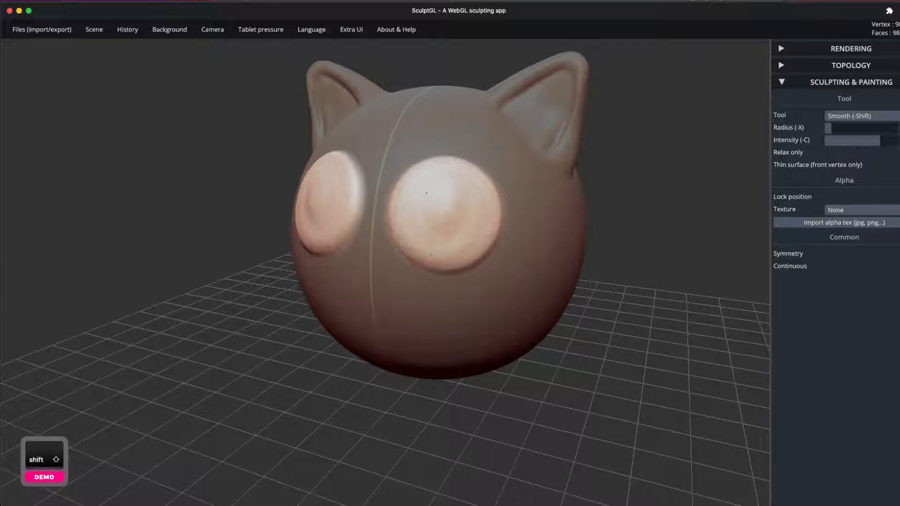
pyautogui.moveTo(445, 187)
pyautogui.mouseDown()
pyautogui.moveTo(422, 221)
pyautogui.moveTo(450, 243)
pyautogui.mouseUp()
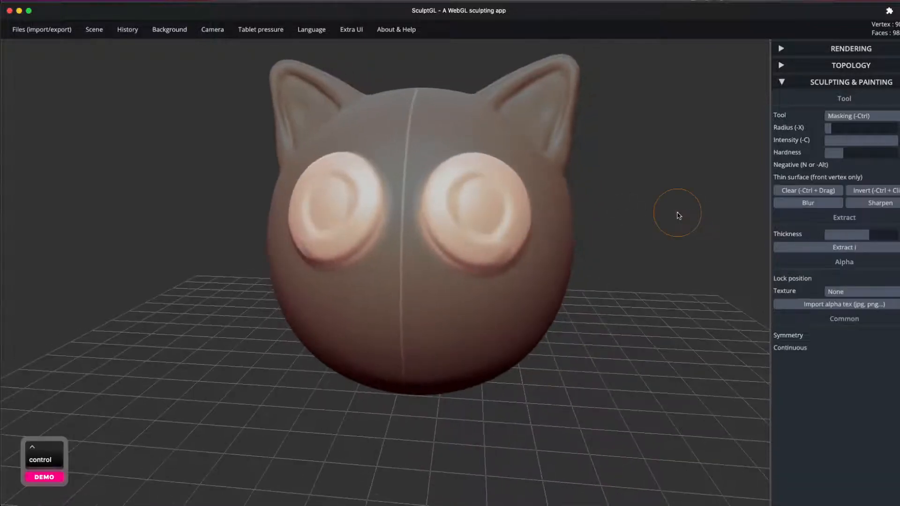
# Undo the raised eye strokes and invert the mask so it covers only the eye circles.
pyautogui.hotkey('ctrl', 'z')
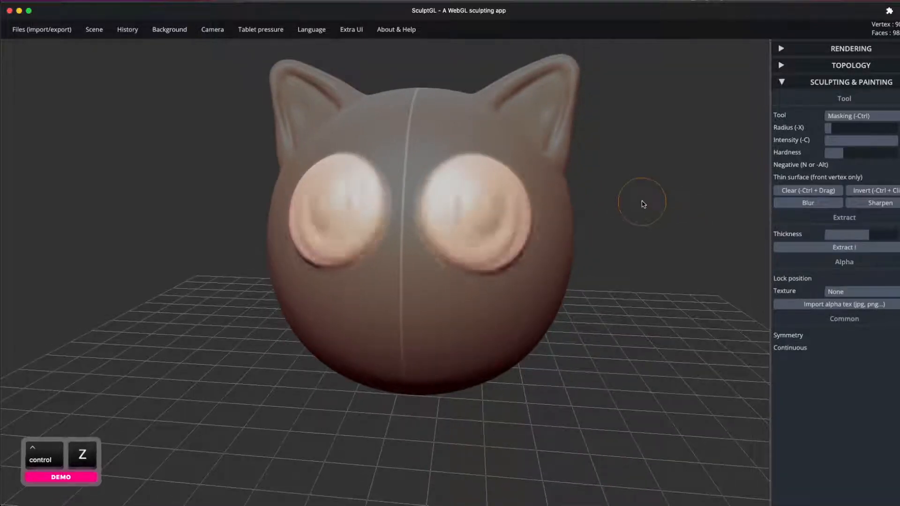
pyautogui.hotkey('ctrl', 'z')
pyautogui.keyDown('ctrl'); pyautogui.click(641, 212); pyautogui.keyUp('ctrl')
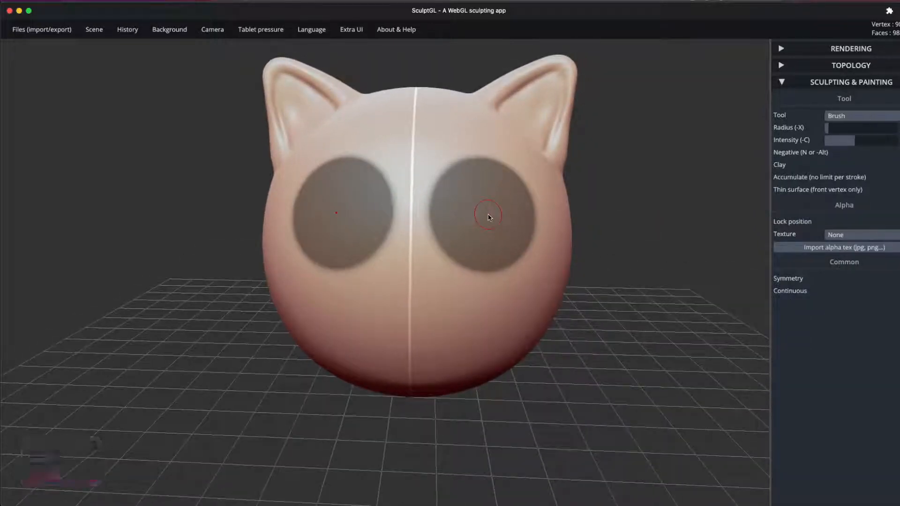
# Extract the two masked eye circles as separate thick discs with the Masking tool.
pyautogui.click(865, 121)
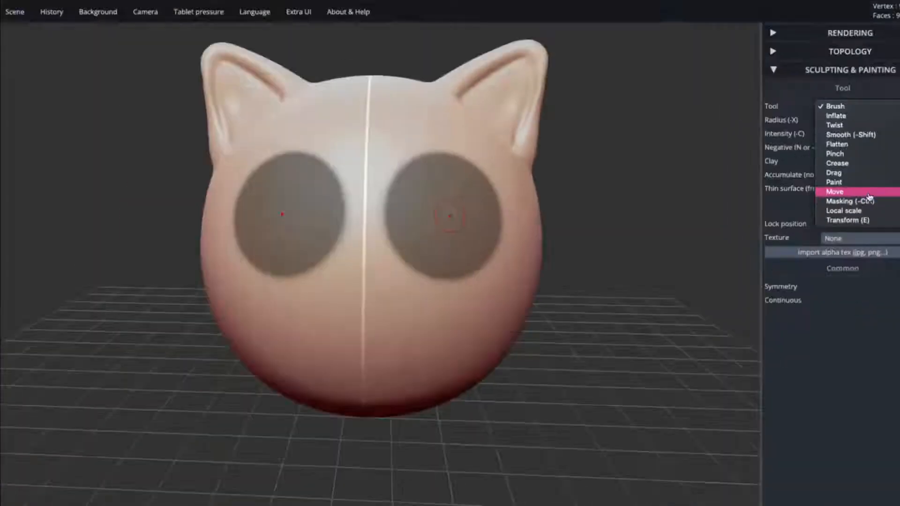
pyautogui.press('ctrl')
pyautogui.click(870, 203)
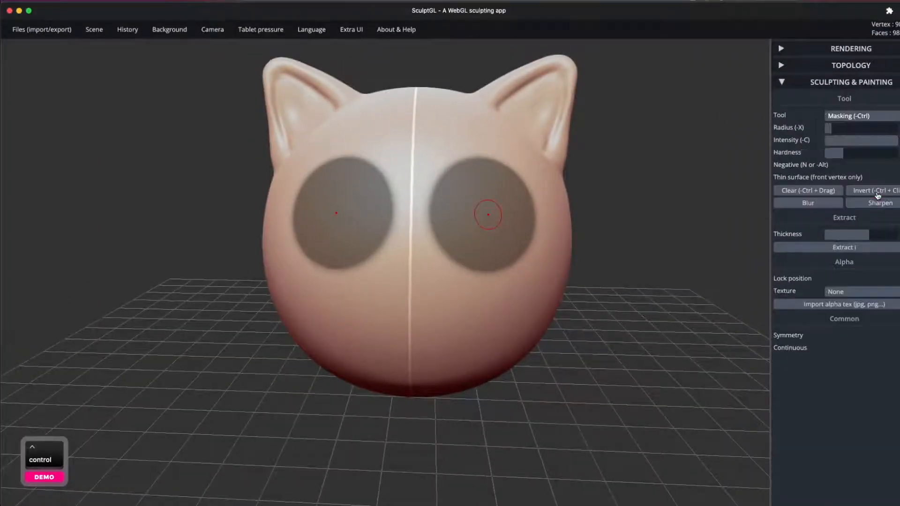
pyautogui.click(831, 249)
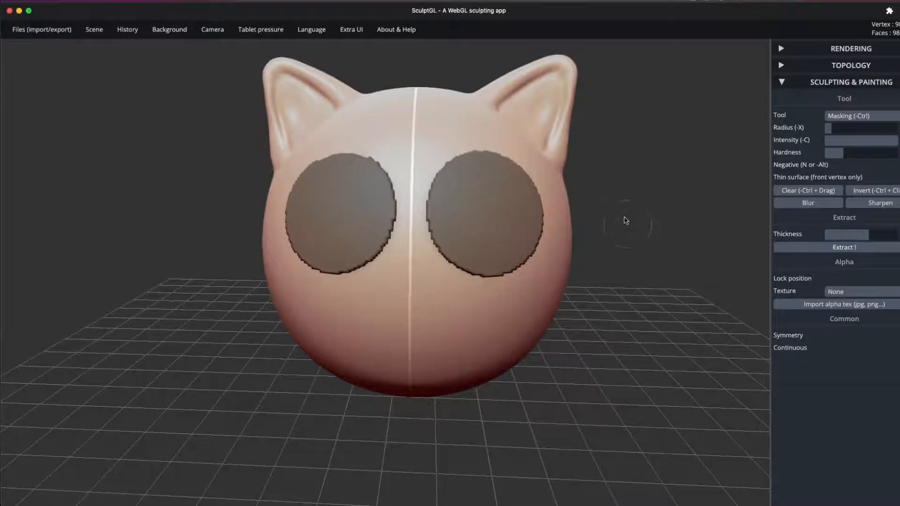
pyautogui.moveTo(626, 221)
pyautogui.mouseDown()
pyautogui.moveTo(647, 203)
pyautogui.moveTo(474, 194)
pyautogui.moveTo(553, 143)
pyautogui.moveTo(538, 193)
pyautogui.mouseUp()
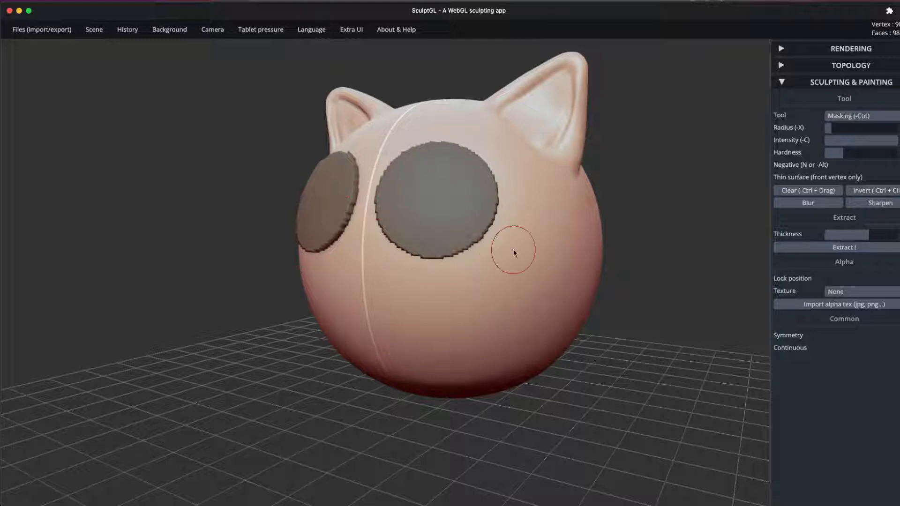
pyautogui.moveTo(513, 252); pyautogui.dragTo(694, 264)
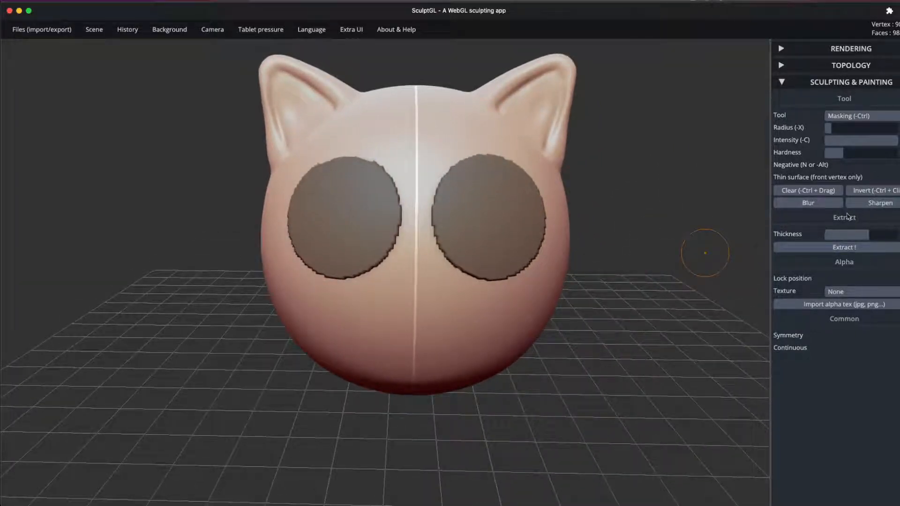
# Make the extracted eye discs the active mesh instead of the head.
pyautogui.keyDown('ctrl'); pyautogui.click(502, 216); pyautogui.keyUp('ctrl')
pyautogui.moveTo(635, 167); pyautogui.dragTo(468, 159)
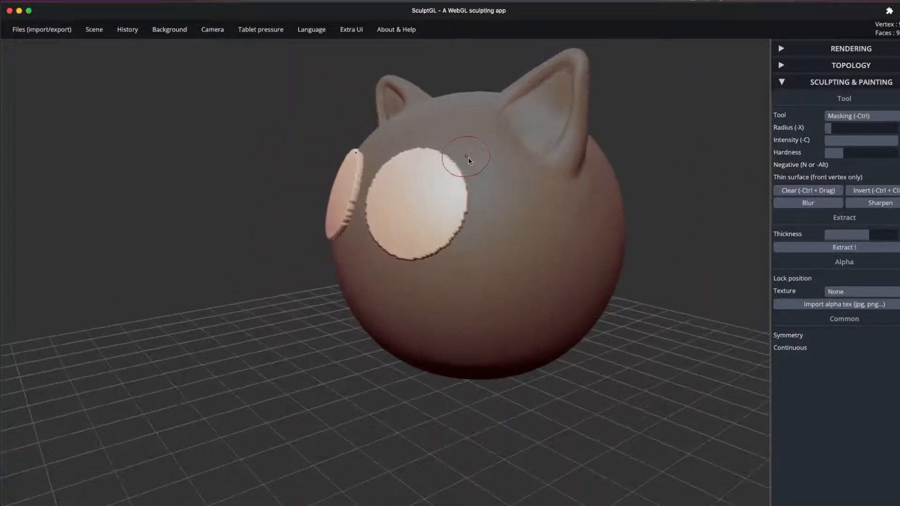
pyautogui.click(504, 195)
pyautogui.click(434, 202)
pyautogui.click(512, 199)
pyautogui.click(438, 199)
pyautogui.moveTo(647, 173)
pyautogui.mouseDown()
pyautogui.moveTo(683, 187)
pyautogui.moveTo(647, 181)
pyautogui.mouseUp()
# Smooth the jagged inner and upper edges of both eye discs, undoing one stroke and redoing it.
pyautogui.press('shift')
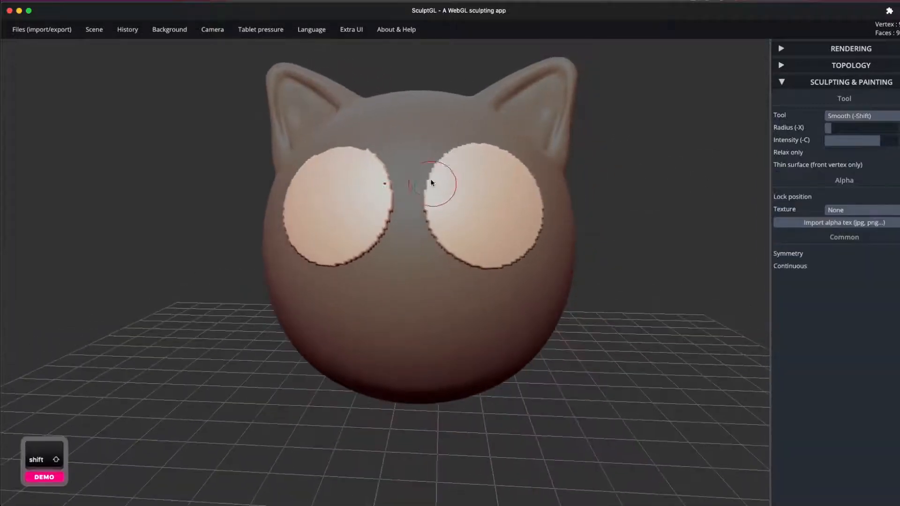
pyautogui.keyDown('shift'); pyautogui.moveTo(445, 154); pyautogui.dragTo(430, 234); pyautogui.keyUp('shift')
pyautogui.moveTo(433, 240); pyautogui.dragTo(495, 159)
pyautogui.hotkey('ctrl', 'z')
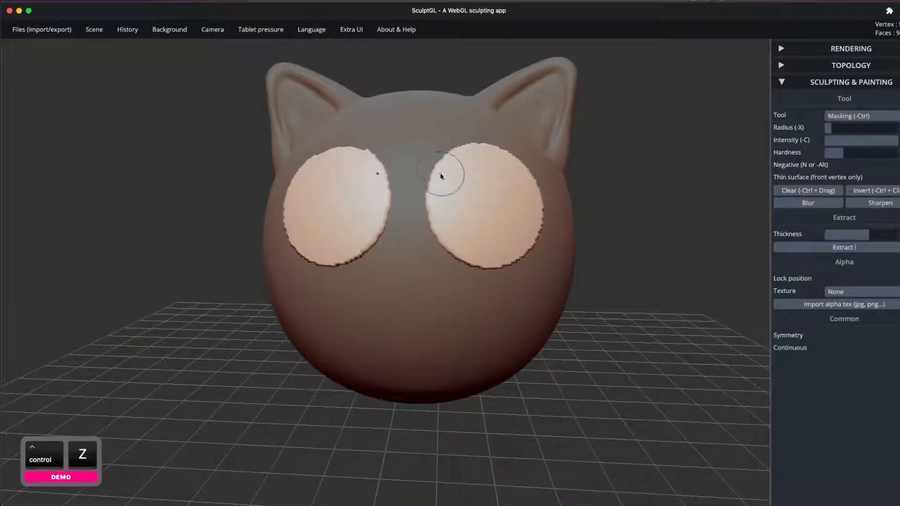
pyautogui.keyDown('shift'); pyautogui.moveTo(432, 197); pyautogui.dragTo(448, 154); pyautogui.keyUp('shift')
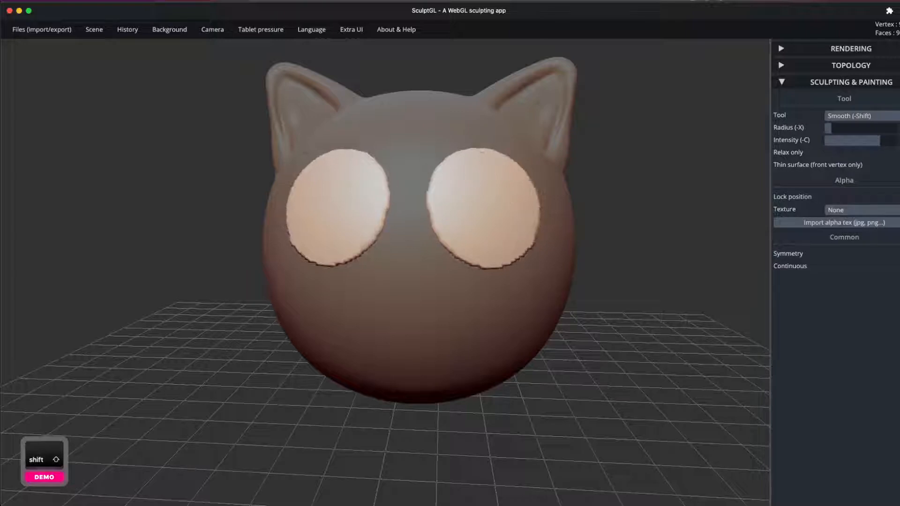
pyautogui.moveTo(645, 181); pyautogui.dragTo(607, 170)
pyautogui.keyDown('shift'); pyautogui.moveTo(412, 243); pyautogui.dragTo(486, 226); pyautogui.keyUp('shift')
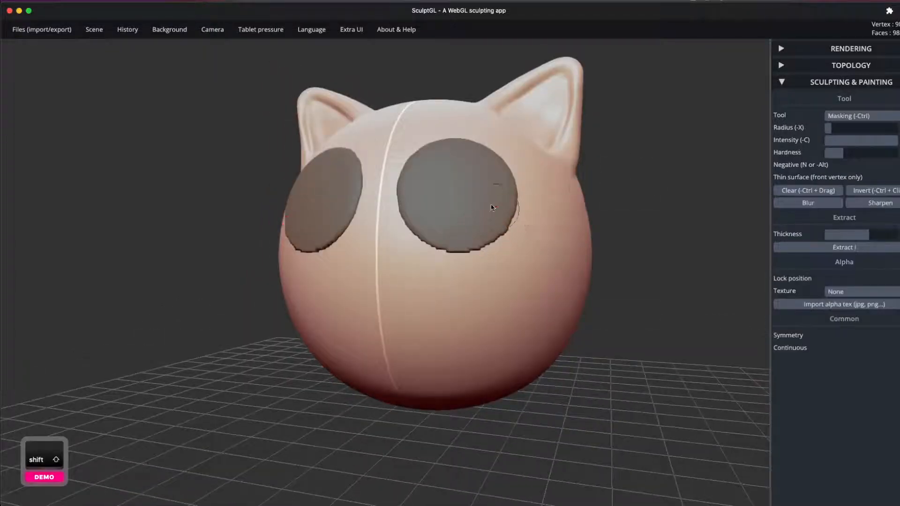
# Reselect the eye discs and smooth their remaining rough edges all around the rims.
pyautogui.click(491, 208)
pyautogui.press('shift')
pyautogui.keyDown('shift'); pyautogui.click(420, 144); pyautogui.keyUp('shift')
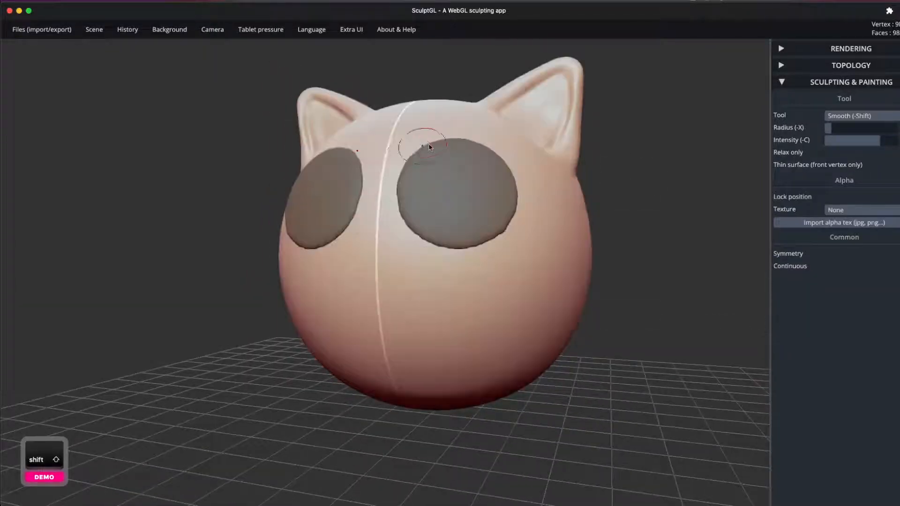
pyautogui.click(471, 190)
pyautogui.press('shift')
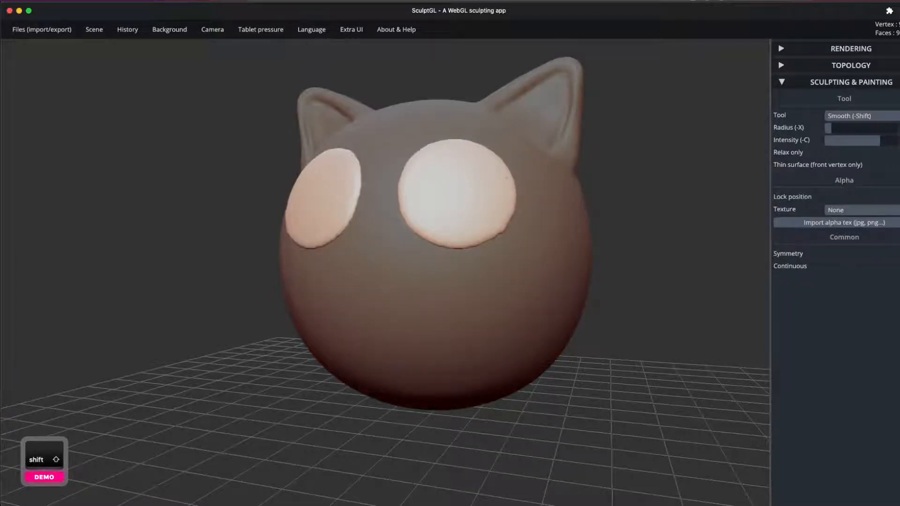
pyautogui.moveTo(645, 188); pyautogui.dragTo(512, 161)
pyautogui.press('shift')
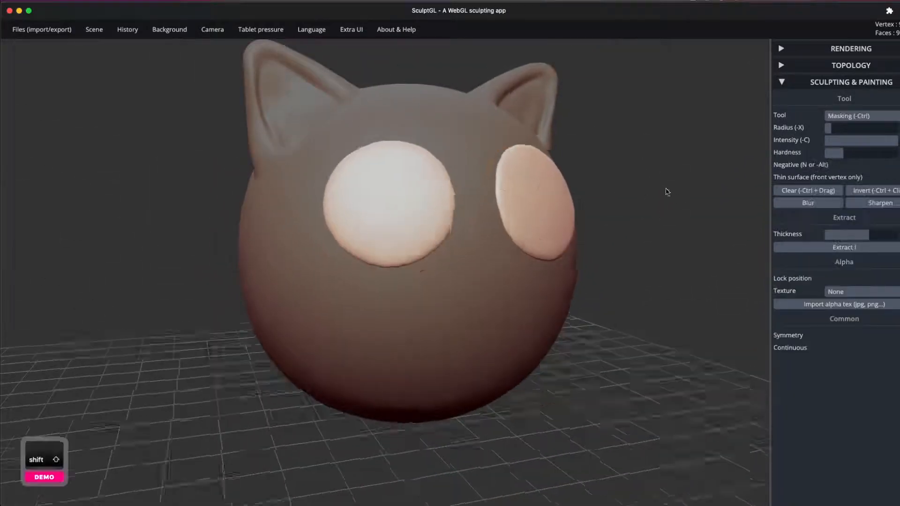
pyautogui.moveTo(667, 193); pyautogui.dragTo(623, 259)
pyautogui.press('shift')
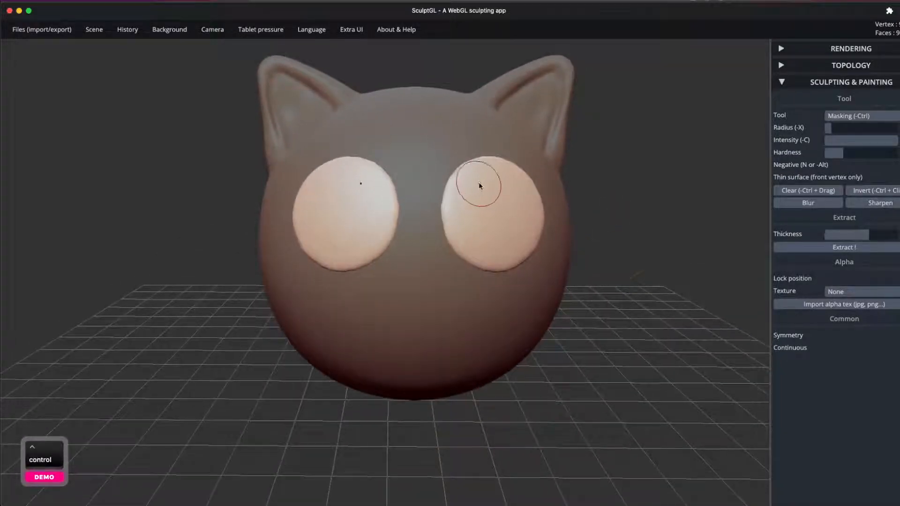
# Mask the round centres of both eye discs, leaving only an even outer ring unmasked.
pyautogui.moveTo(486, 175)
pyautogui.keyDown('ctrl'); pyautogui.mouseDown()
pyautogui.moveTo(490, 222)
pyautogui.moveTo(507, 216)
pyautogui.mouseUp(); pyautogui.keyUp('ctrl')
pyautogui.hotkey('ctrl', 'z')
pyautogui.moveTo(631, 223); pyautogui.dragTo(595, 225)
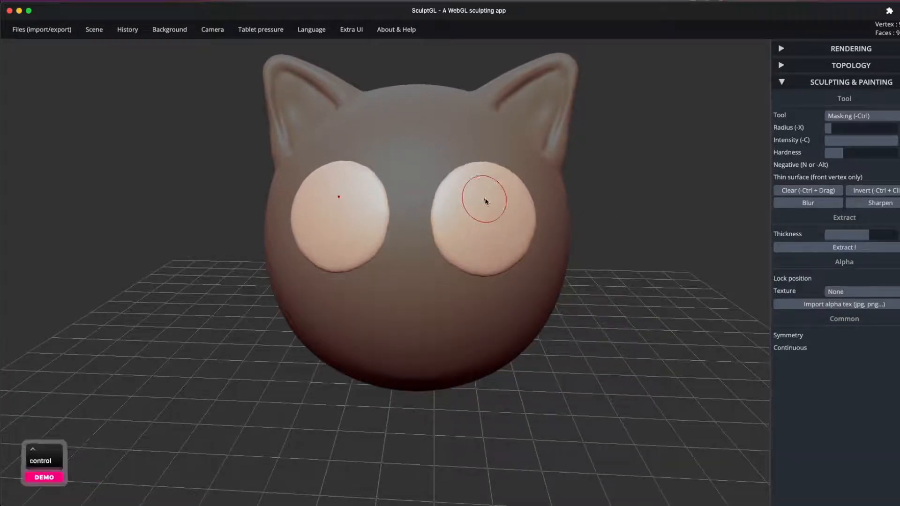
pyautogui.moveTo(486, 201)
pyautogui.keyDown('ctrl'); pyautogui.mouseDown()
pyautogui.moveTo(469, 225)
pyautogui.moveTo(497, 220)
pyautogui.mouseUp(); pyautogui.keyUp('ctrl')
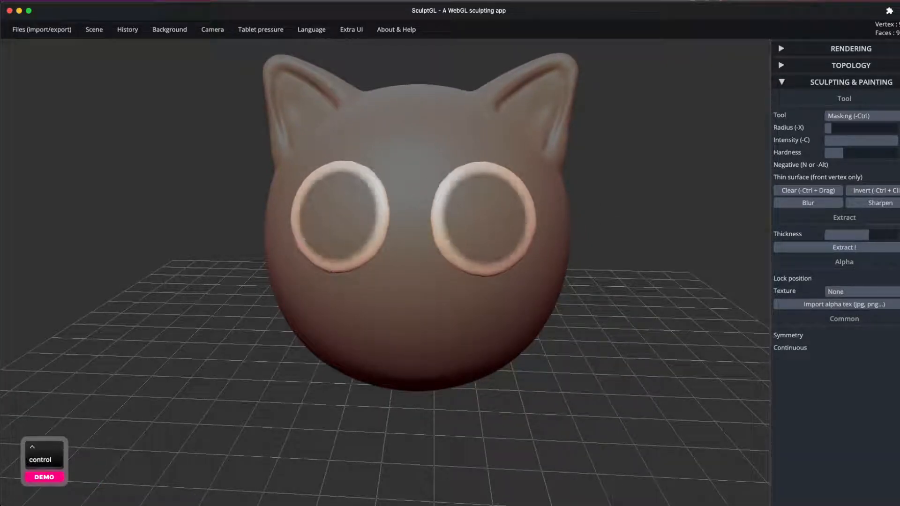
pyautogui.moveTo(655, 203); pyautogui.dragTo(574, 255)
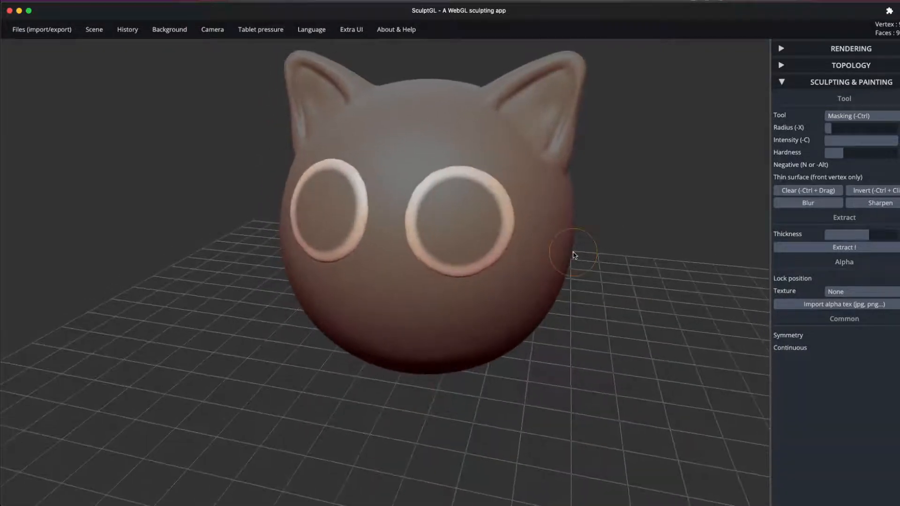
# Try extracting the masked eye centres at the current thickness and again at a greater thickness, undoing both extractions.
pyautogui.press('ctrl')
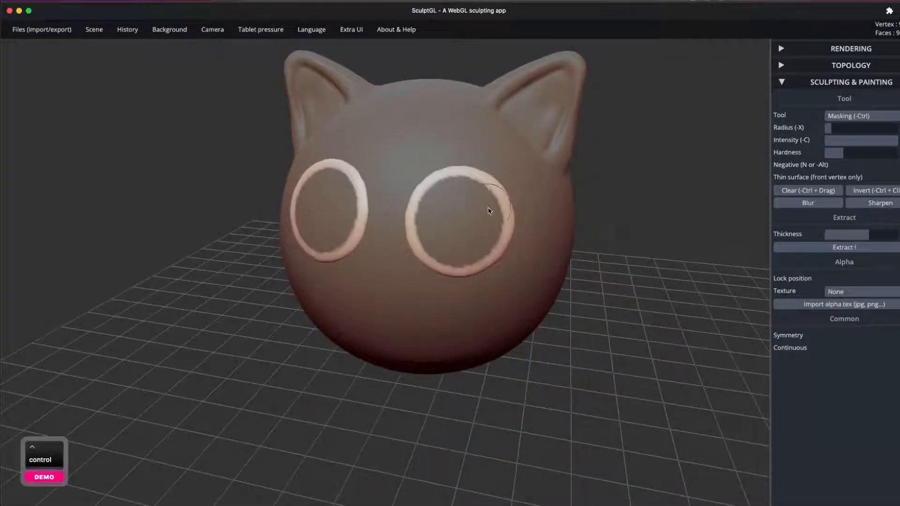
pyautogui.click(857, 252)
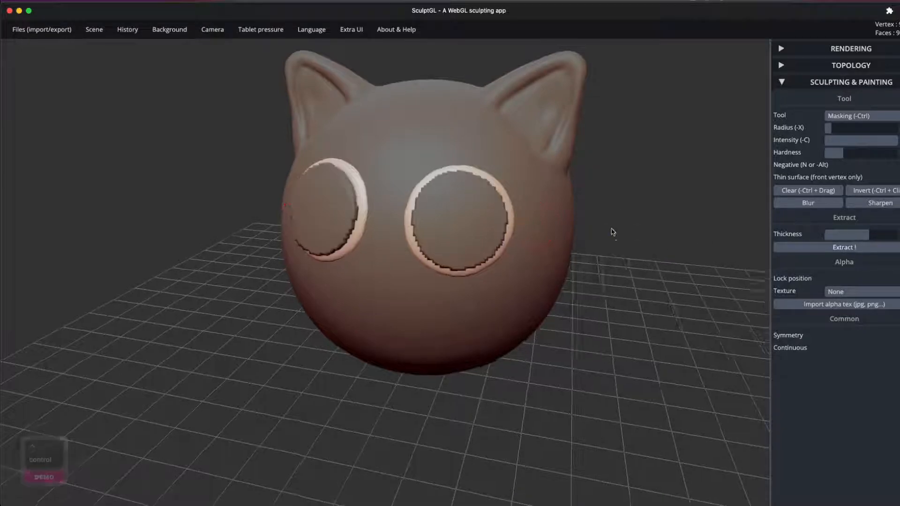
pyautogui.moveTo(613, 231)
pyautogui.mouseDown()
pyautogui.moveTo(458, 203)
pyautogui.moveTo(540, 125)
pyautogui.moveTo(597, 225)
pyautogui.mouseUp()
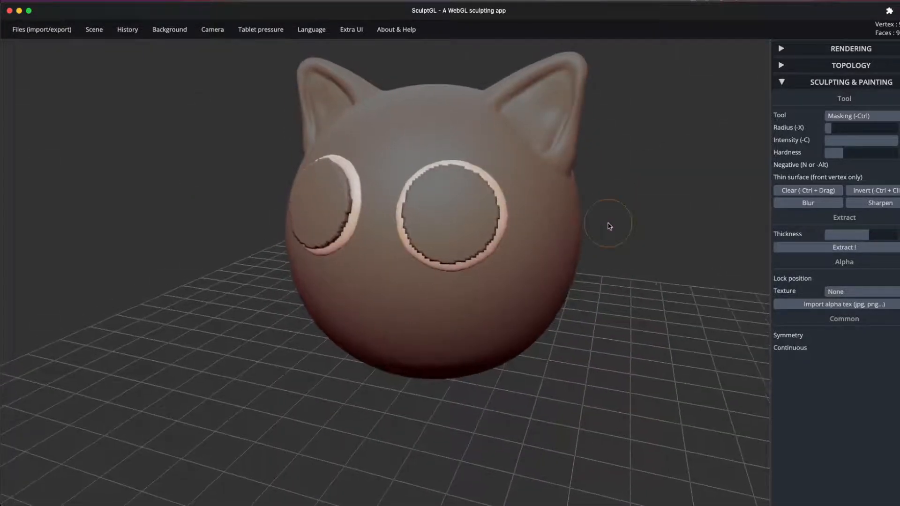
pyautogui.hotkey('ctrl', 'z')
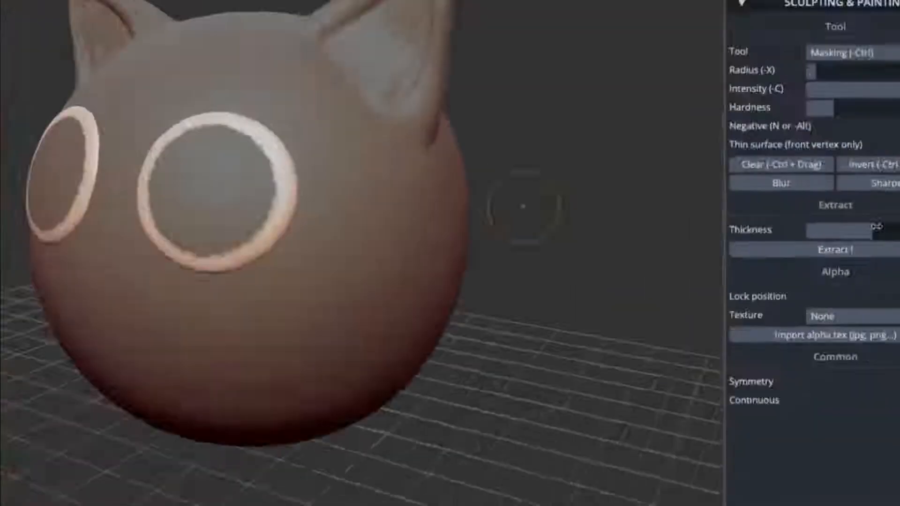
pyautogui.press('ctrl')
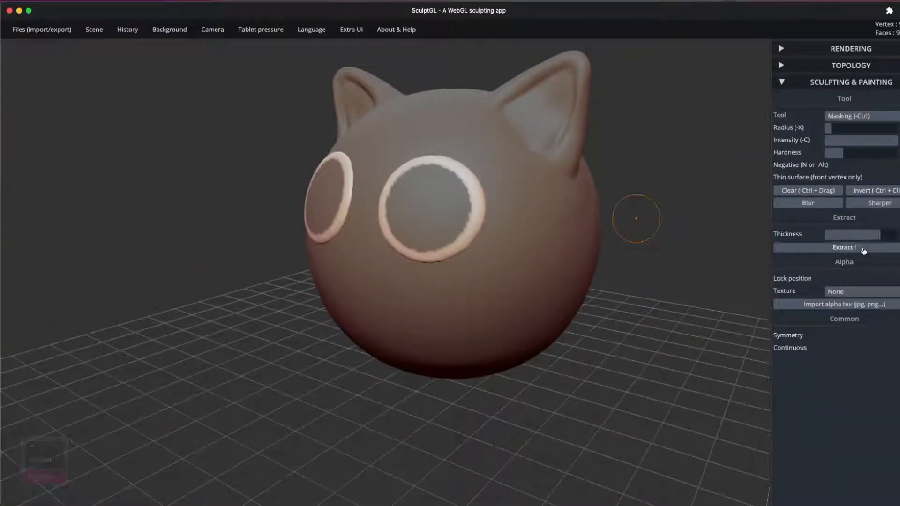
pyautogui.click(863, 247)
pyautogui.moveTo(635, 217); pyautogui.dragTo(379, 156)
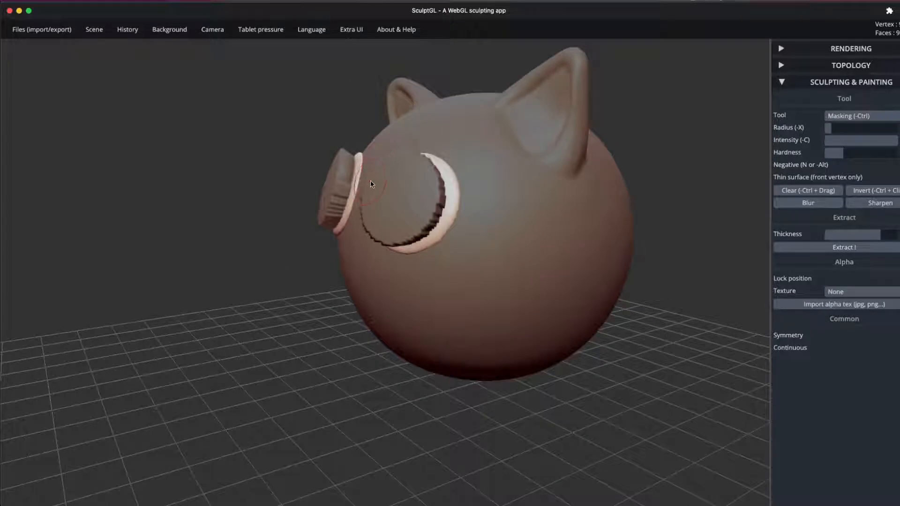
pyautogui.hotkey('ctrl', 'z')
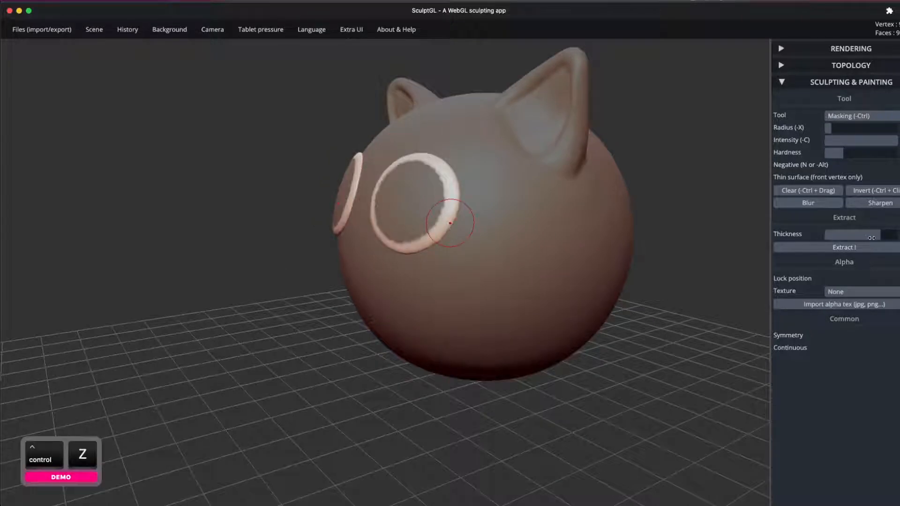
# Set the extraction thickness to 1 and extract the masked eye centres as separate inner discs.
pyautogui.moveTo(870, 238); pyautogui.dragTo(864, 239)
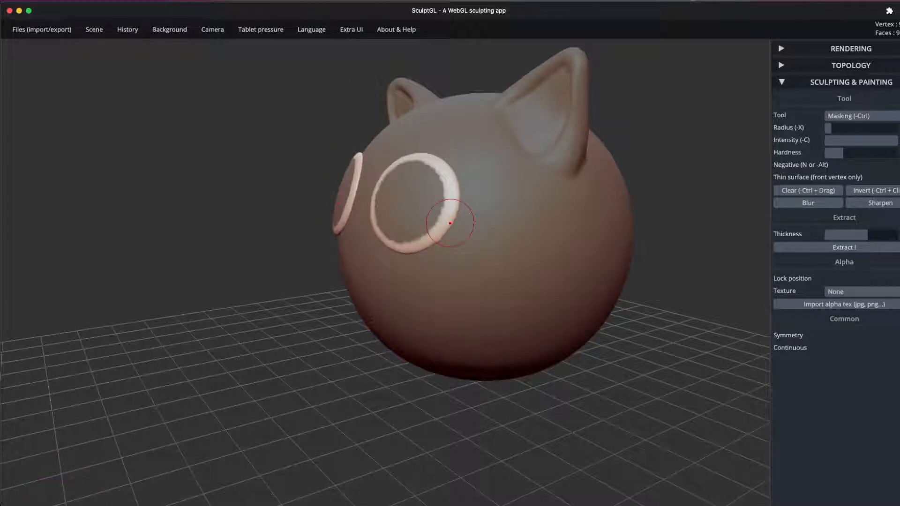
pyautogui.write('1')
pyautogui.press('super+a')
pyautogui.write('1')
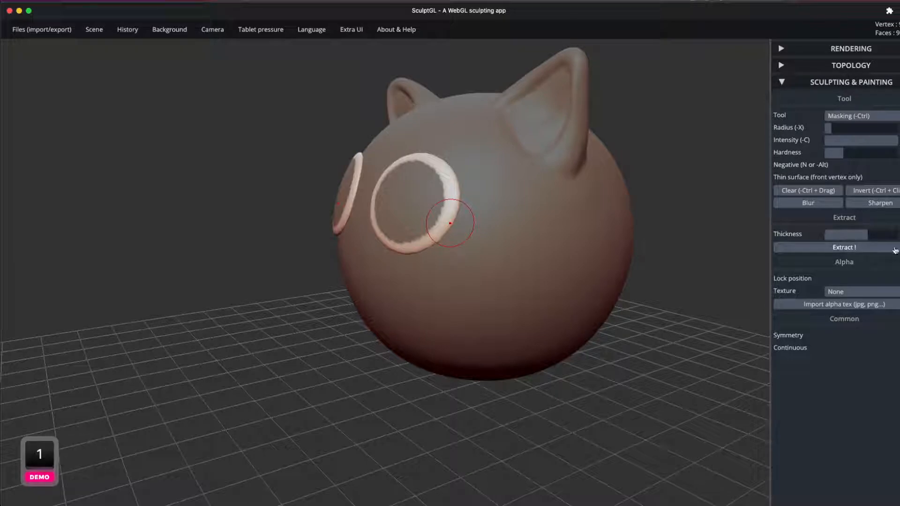
pyautogui.click(859, 248)
pyautogui.moveTo(661, 236)
pyautogui.mouseDown()
pyautogui.moveTo(581, 239)
pyautogui.moveTo(617, 253)
pyautogui.moveTo(681, 248)
pyautogui.mouseUp()
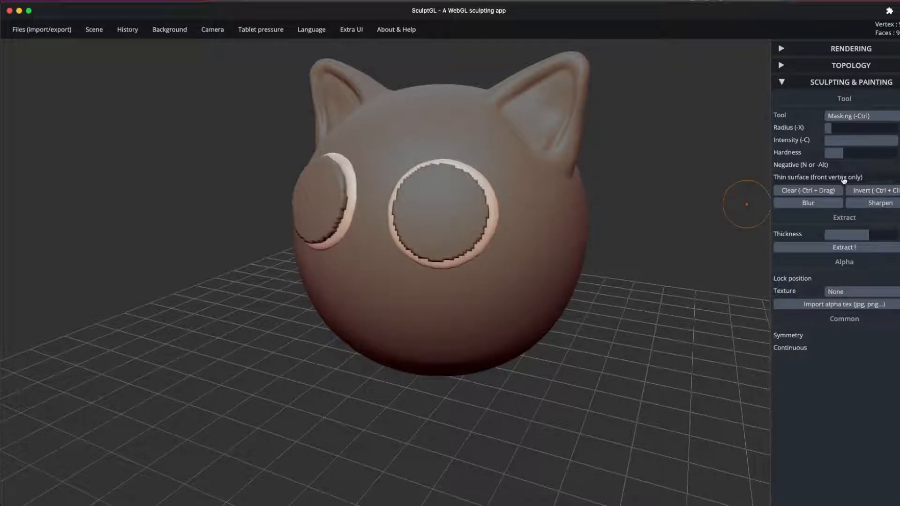
pyautogui.moveTo(627, 209)
pyautogui.mouseDown()
pyautogui.moveTo(591, 174)
pyautogui.moveTo(621, 199)
pyautogui.mouseUp()
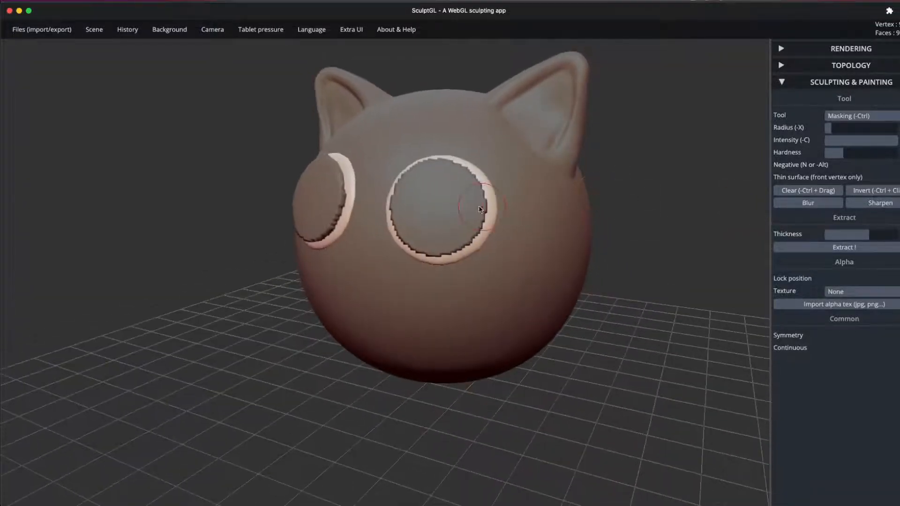
# Make the extracted inner eye discs active and smooth their jagged edges all around, undoing two strokes and redoing the smoothing.
pyautogui.click(461, 202)
pyautogui.press('shift')
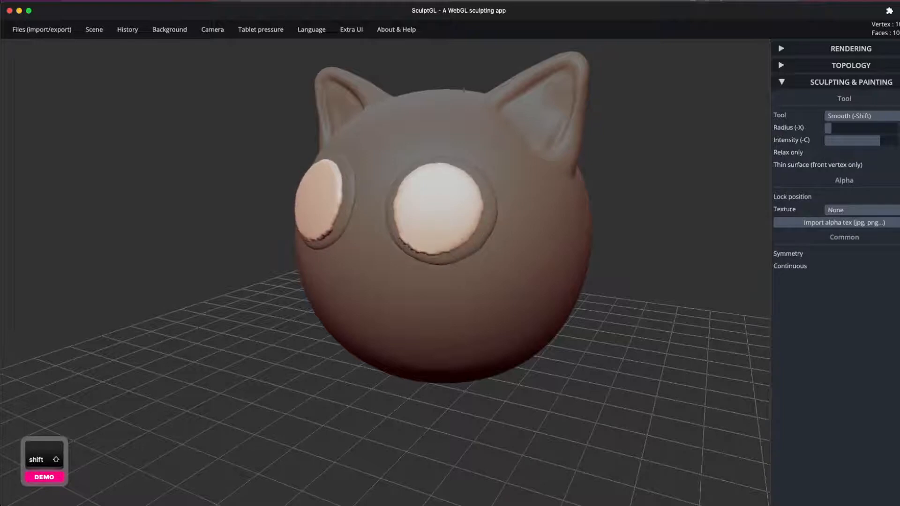
pyautogui.moveTo(601, 182); pyautogui.dragTo(634, 175)
pyautogui.keyDown('shift'); pyautogui.moveTo(462, 171); pyautogui.dragTo(451, 225); pyautogui.keyUp('shift')
pyautogui.moveTo(436, 207)
pyautogui.keyDown('shift'); pyautogui.mouseDown()
pyautogui.moveTo(483, 244)
pyautogui.moveTo(520, 241)
pyautogui.mouseUp(); pyautogui.keyUp('shift')
pyautogui.hotkey('ctrl', 'z')
pyautogui.hotkey('ctrl', 'z')
pyautogui.press('shift')
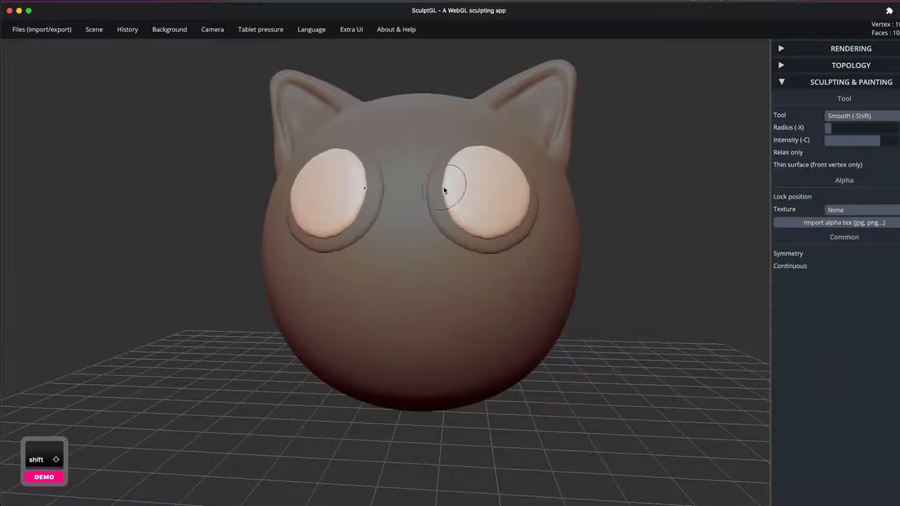
pyautogui.moveTo(637, 175); pyautogui.dragTo(490, 202)
pyautogui.moveTo(631, 171); pyautogui.dragTo(724, 164)
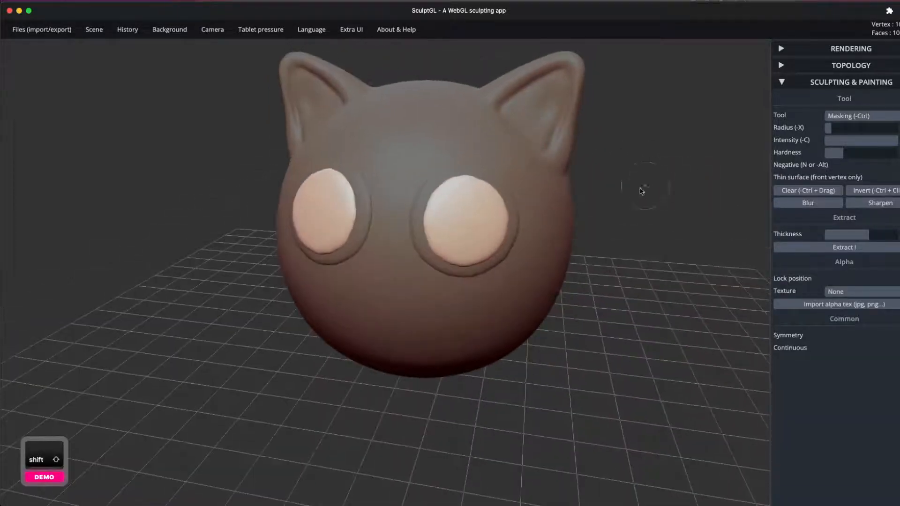
# Switch the active mesh from the inner discs to the head, the outer eye discs and back to the inner discs.
pyautogui.keyDown('shift'); pyautogui.click(554, 257); pyautogui.keyUp('shift')
pyautogui.moveTo(645, 224); pyautogui.dragTo(707, 237)
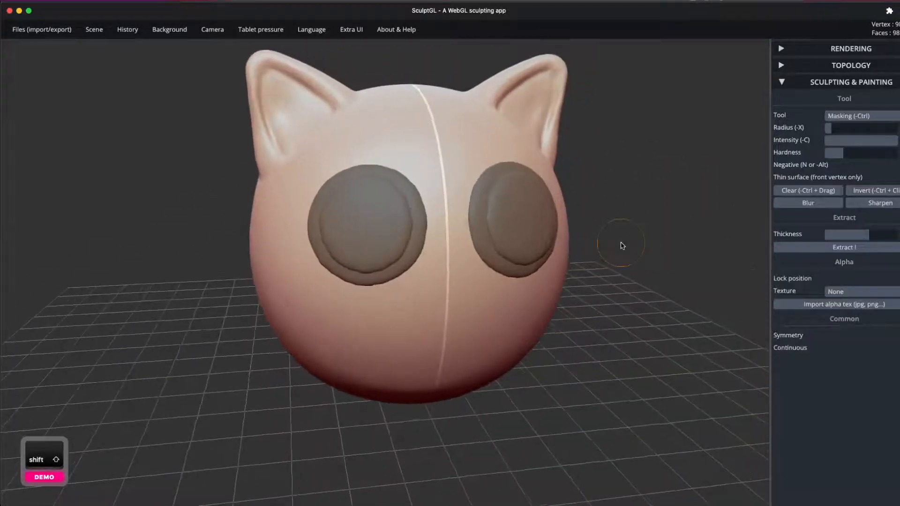
pyautogui.moveTo(587, 209); pyautogui.dragTo(571, 179)
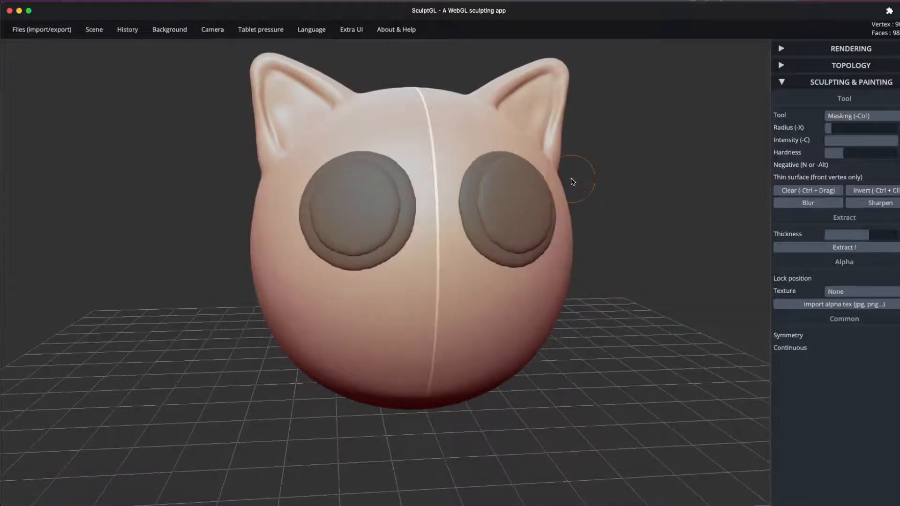
pyautogui.keyDown('shift'); pyautogui.click(493, 251); pyautogui.keyUp('shift')
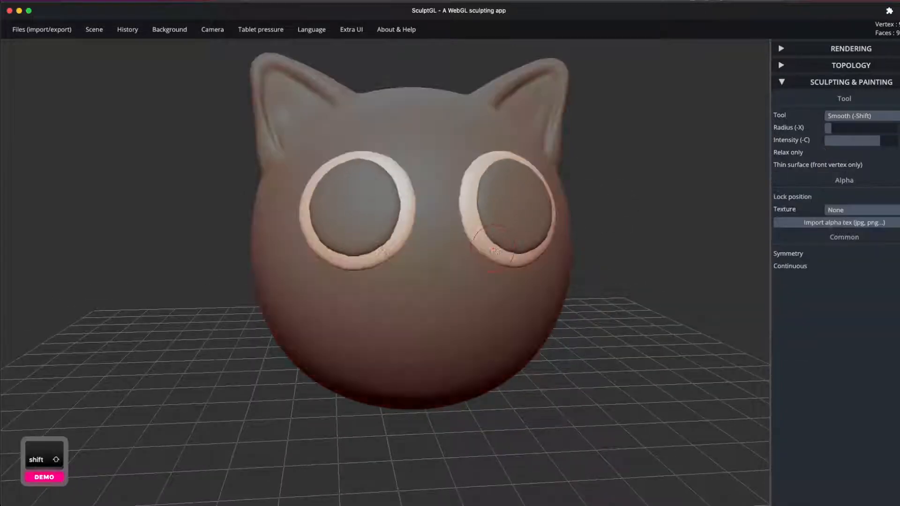
pyautogui.moveTo(624, 207); pyautogui.dragTo(623, 210)
pyautogui.click(511, 231)
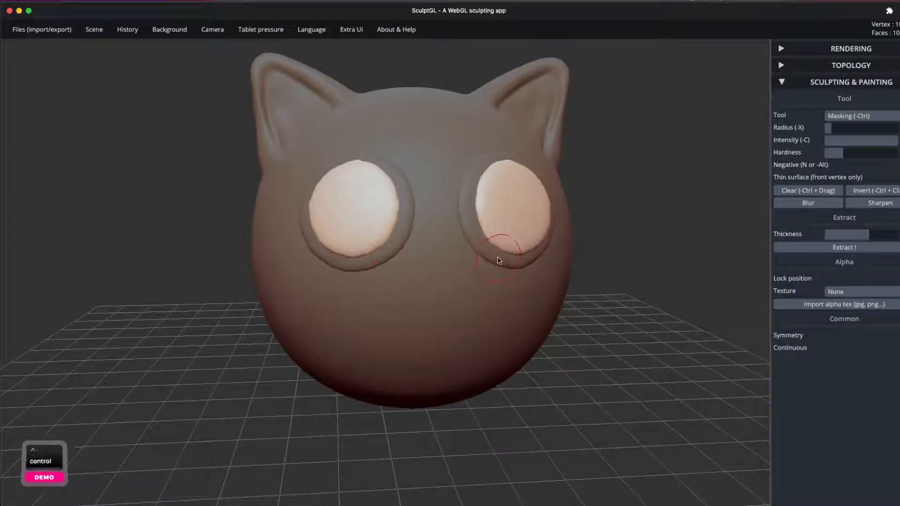
# Try to combine the inner and outer eye discs in one selection, ending with the head included as well.
pyautogui.keyDown('ctrl'); pyautogui.click(499, 263); pyautogui.keyUp('ctrl')
pyautogui.keyDown('ctrl'); pyautogui.keyDown('shift'); pyautogui.click(508, 243); pyautogui.keyUp('shift'); pyautogui.keyUp('ctrl')
pyautogui.keyDown('ctrl'); pyautogui.click(510, 242); pyautogui.keyUp('ctrl')
pyautogui.keyDown('ctrl'); pyautogui.click(493, 273); pyautogui.keyUp('ctrl')
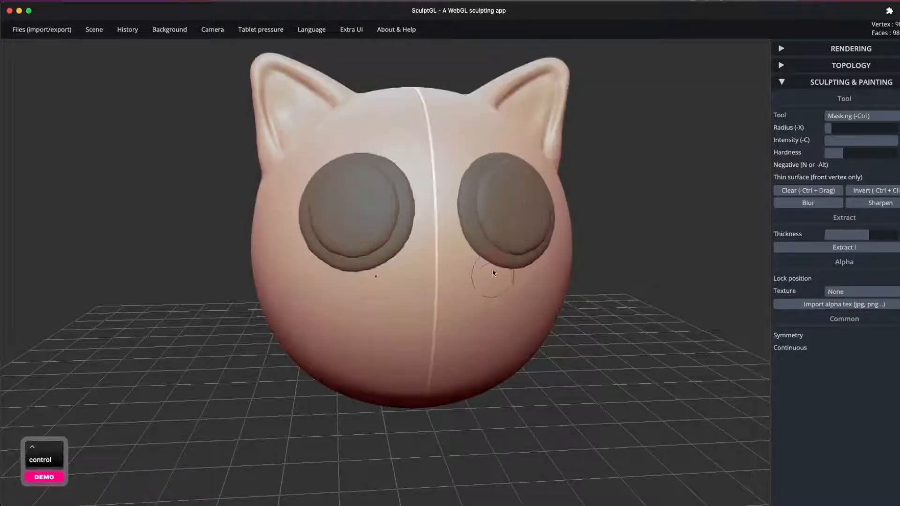
pyautogui.keyDown('ctrl'); pyautogui.click(498, 261); pyautogui.keyUp('ctrl')
pyautogui.keyDown('ctrl'); pyautogui.click(509, 244); pyautogui.keyUp('ctrl')
pyautogui.keyDown('ctrl'); pyautogui.click(497, 258); pyautogui.keyUp('ctrl')
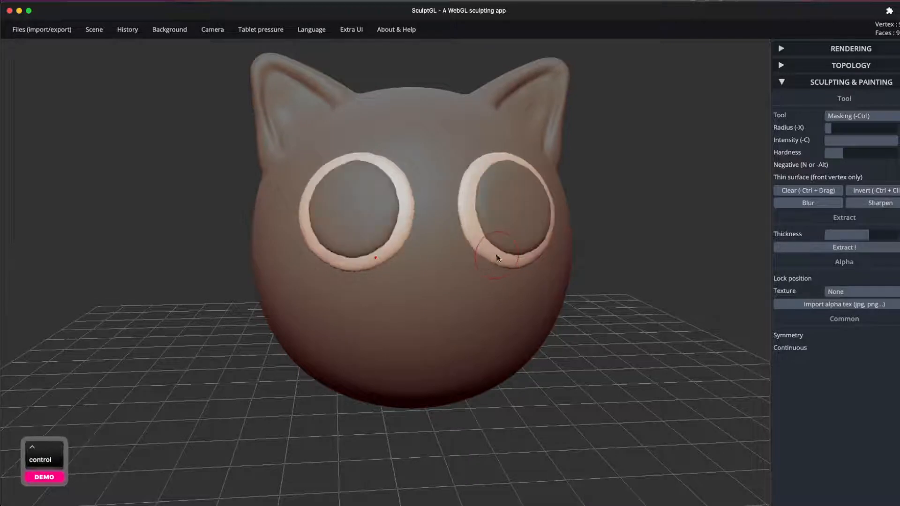
pyautogui.keyDown('alt'); pyautogui.click(506, 270); pyautogui.keyUp('alt')
pyautogui.keyDown('ctrl'); pyautogui.click(522, 245); pyautogui.keyUp('ctrl')
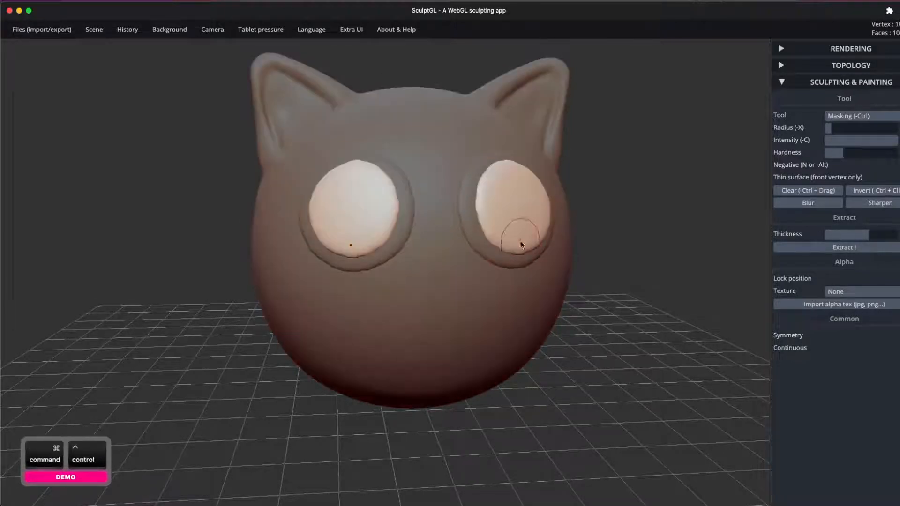
pyautogui.keyDown('ctrl'); pyautogui.click(510, 261); pyautogui.keyUp('ctrl')
pyautogui.keyDown('ctrl'); pyautogui.keyDown('shift'); pyautogui.click(513, 247); pyautogui.keyUp('shift'); pyautogui.keyUp('ctrl')
pyautogui.keyDown('ctrl'); pyautogui.keyDown('shift'); pyautogui.click(511, 261); pyautogui.keyUp('shift'); pyautogui.keyUp('ctrl')
pyautogui.keyDown('ctrl'); pyautogui.keyDown('shift'); pyautogui.click(510, 260); pyautogui.keyUp('shift'); pyautogui.keyUp('ctrl')
pyautogui.keyDown('ctrl'); pyautogui.keyDown('shift'); pyautogui.click(516, 245); pyautogui.keyUp('shift'); pyautogui.keyUp('ctrl')
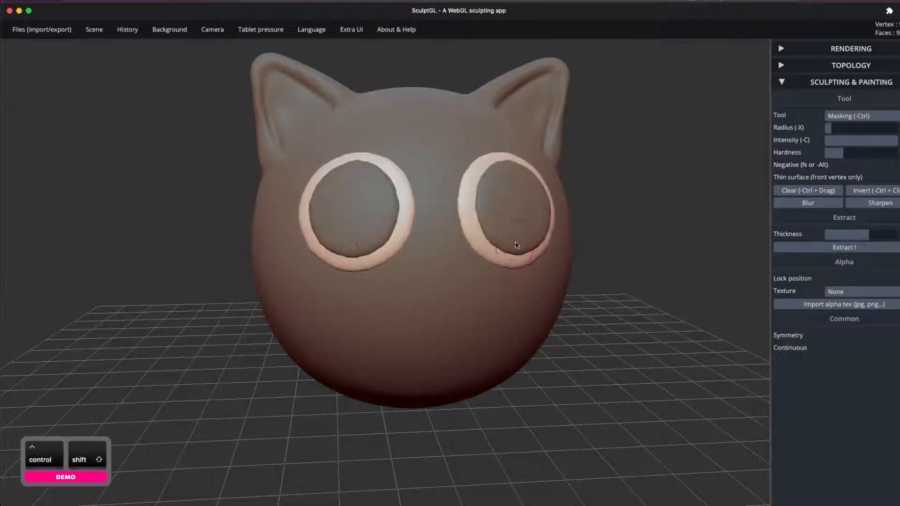
pyautogui.keyDown('ctrl'); pyautogui.keyDown('shift'); pyautogui.click(516, 245); pyautogui.keyUp('shift'); pyautogui.keyUp('ctrl')
pyautogui.keyDown('ctrl'); pyautogui.keyDown('shift'); pyautogui.click(477, 322); pyautogui.keyUp('shift'); pyautogui.keyUp('ctrl')
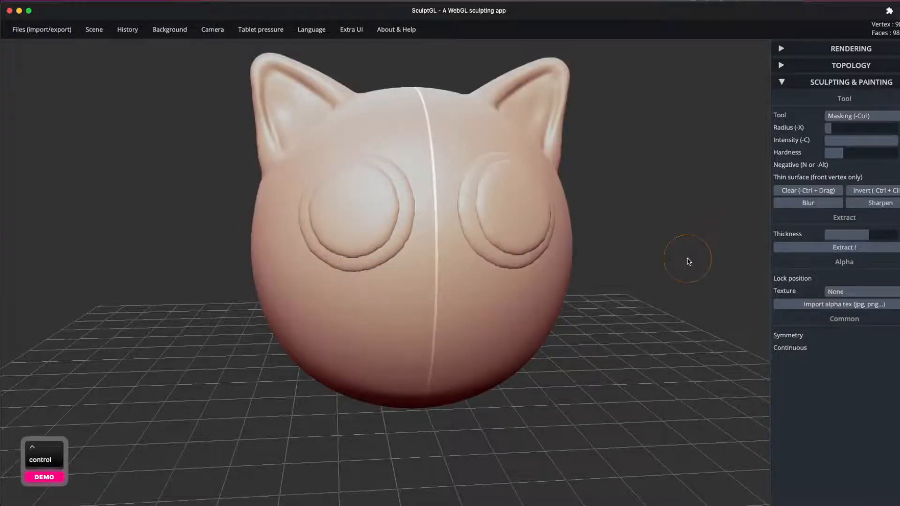
# Make only the inner eye discs active and examine from the side how far they protrude.
pyautogui.moveTo(689, 261)
pyautogui.mouseDown()
pyautogui.moveTo(639, 267)
pyautogui.moveTo(510, 382)
pyautogui.moveTo(416, 203)
pyautogui.moveTo(450, 264)
pyautogui.moveTo(456, 215)
pyautogui.moveTo(649, 260)
pyautogui.mouseUp()
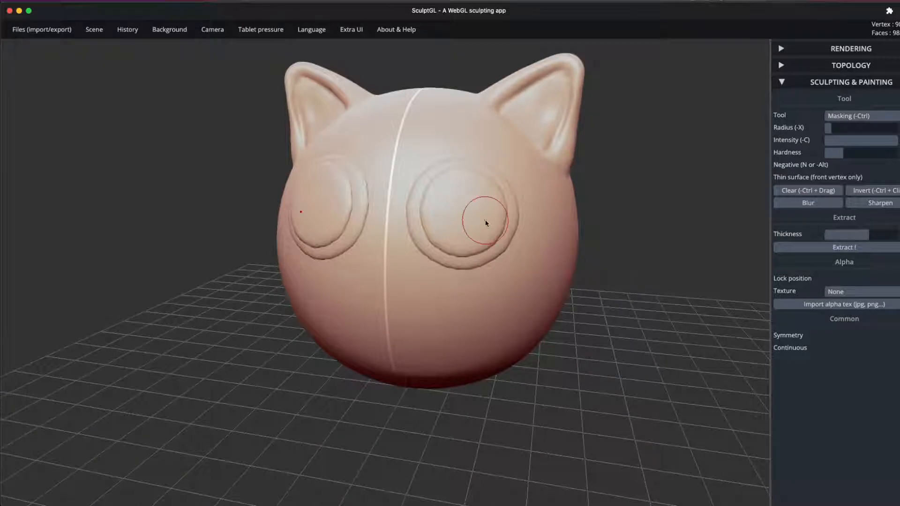
pyautogui.keyDown('ctrl'); pyautogui.click(462, 202); pyautogui.keyUp('ctrl')
pyautogui.moveTo(614, 226)
pyautogui.mouseDown()
pyautogui.moveTo(699, 237)
pyautogui.moveTo(679, 247)
pyautogui.moveTo(697, 265)
pyautogui.moveTo(630, 169)
pyautogui.moveTo(739, 207)
pyautogui.mouseUp()
pyautogui.scroll(4, 739, 206)
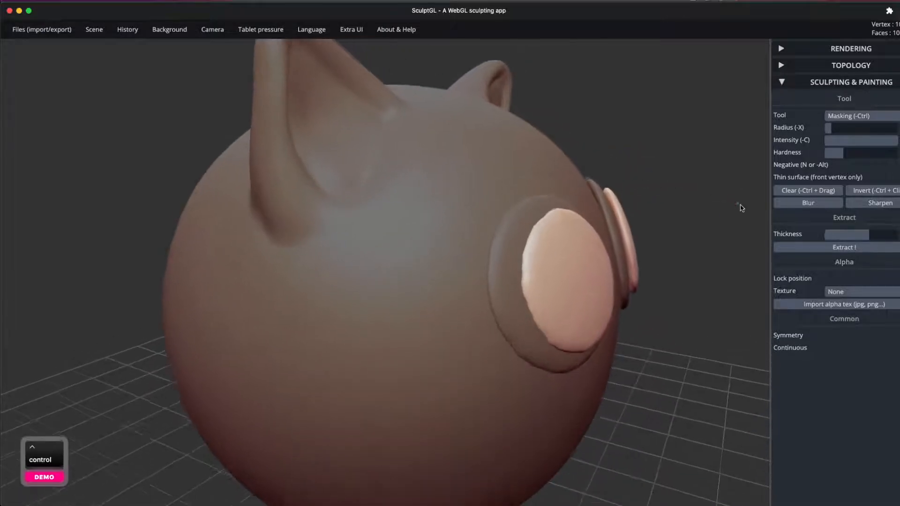
pyautogui.moveTo(648, 206); pyautogui.dragTo(655, 177)
pyautogui.moveTo(616, 173); pyautogui.dragTo(567, 214)
pyautogui.moveTo(649, 196); pyautogui.dragTo(666, 209)
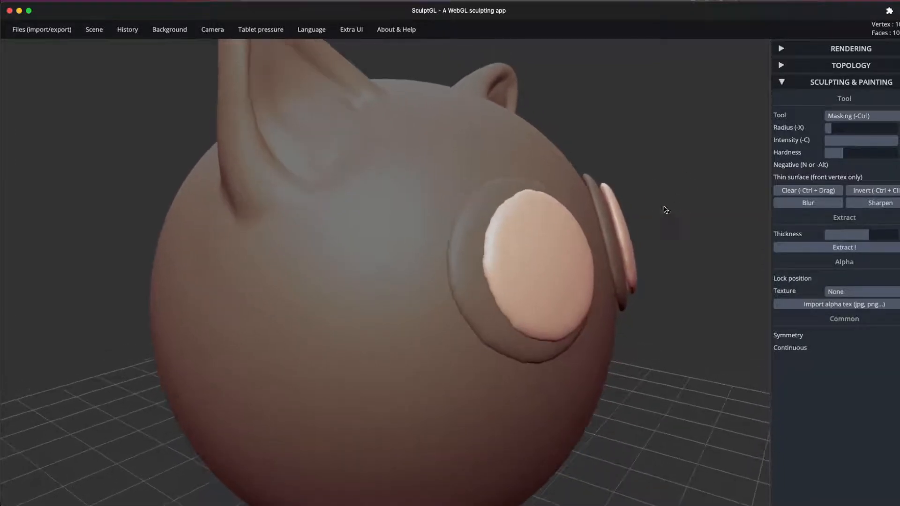
# With the Transform tool, move the inner eye discs slightly inward toward the head along the blue front-to-back axis.
pyautogui.press('ctrl')
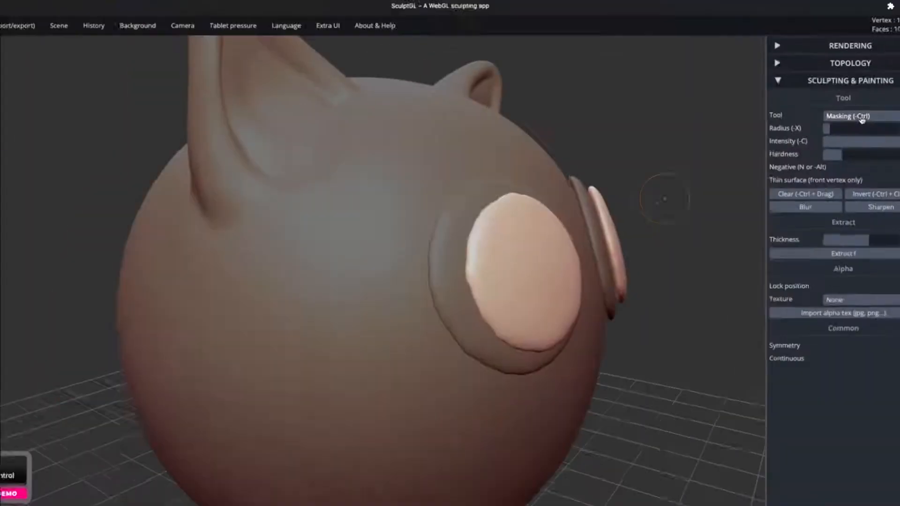
pyautogui.click(851, 122)
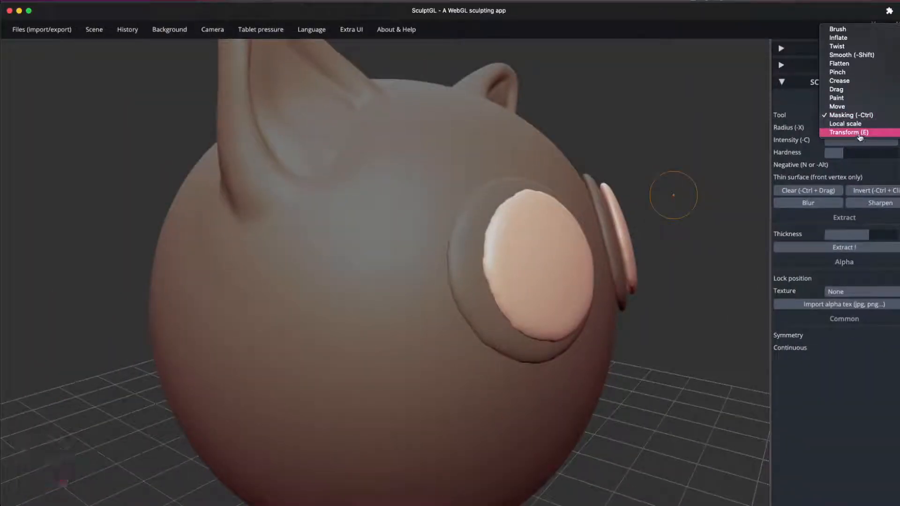
pyautogui.click(862, 133)
pyautogui.scroll(3, 727, 281)
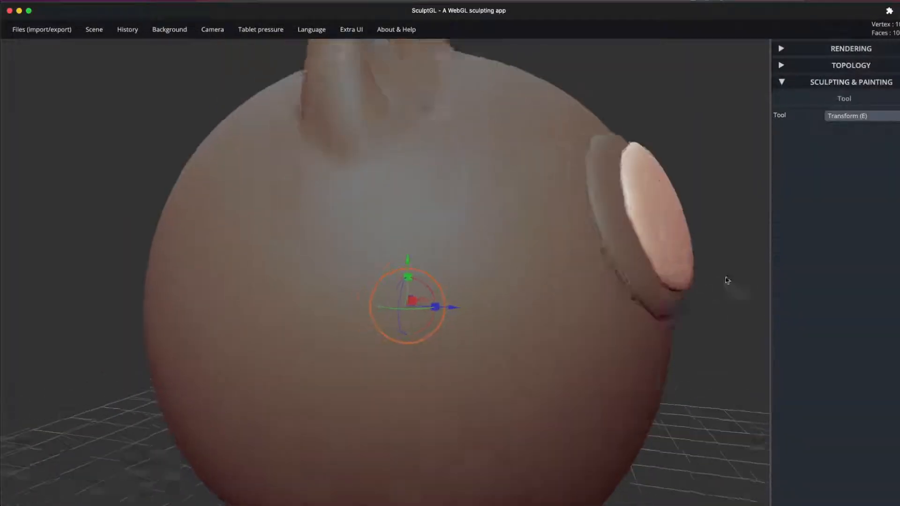
pyautogui.moveTo(726, 282); pyautogui.dragTo(714, 277)
pyautogui.click(688, 248)
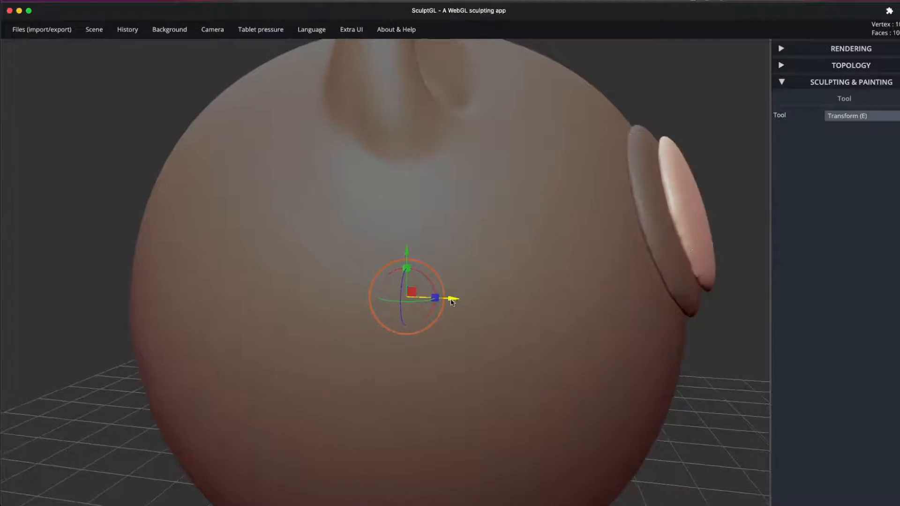
pyautogui.moveTo(451, 301); pyautogui.dragTo(445, 306)
# Make the outer eye discs active and adjust their position slightly along the blue front-to-back axis.
pyautogui.moveTo(745, 185); pyautogui.dragTo(548, 247)
pyautogui.keyDown('alt'); pyautogui.moveTo(602, 309); pyautogui.dragTo(209, 364); pyautogui.keyUp('alt')
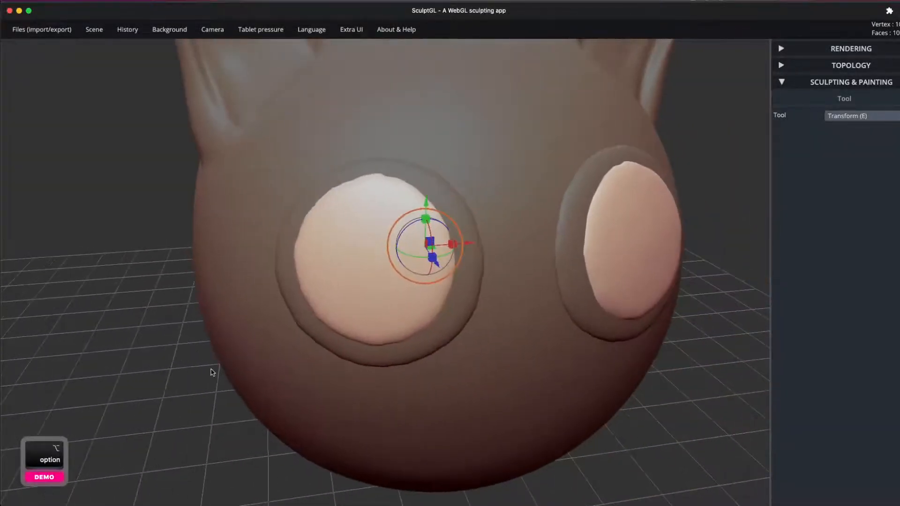
pyautogui.moveTo(731, 203); pyautogui.dragTo(390, 256)
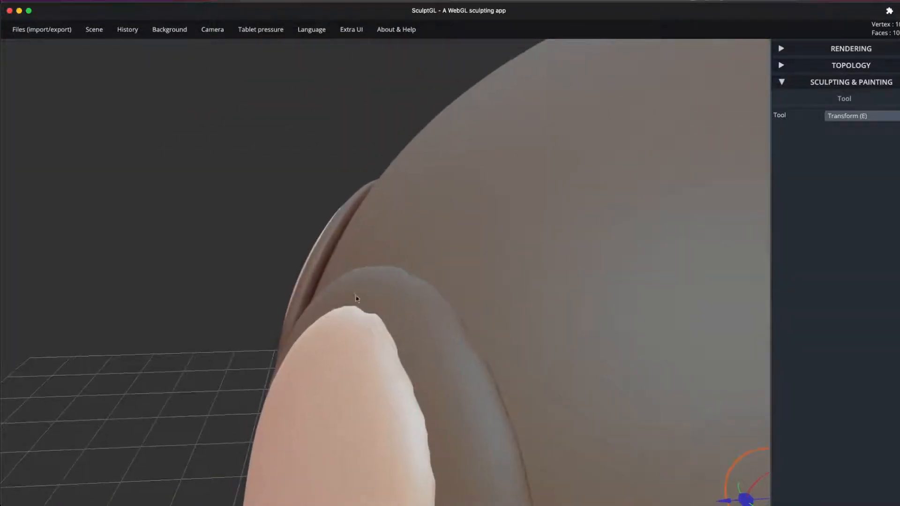
pyautogui.moveTo(356, 298); pyautogui.dragTo(418, 266)
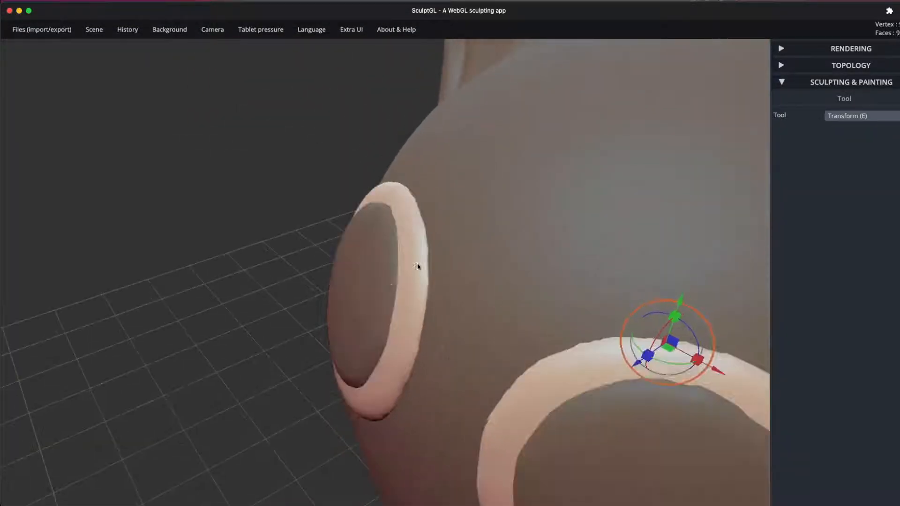
pyautogui.moveTo(216, 411); pyautogui.dragTo(496, 374)
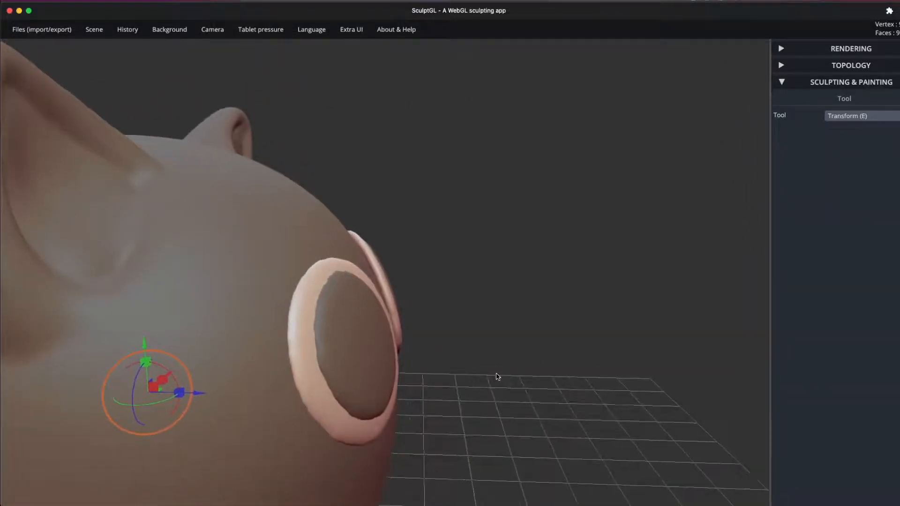
pyautogui.moveTo(199, 395); pyautogui.dragTo(498, 306)
pyautogui.moveTo(156, 419); pyautogui.dragTo(160, 419)
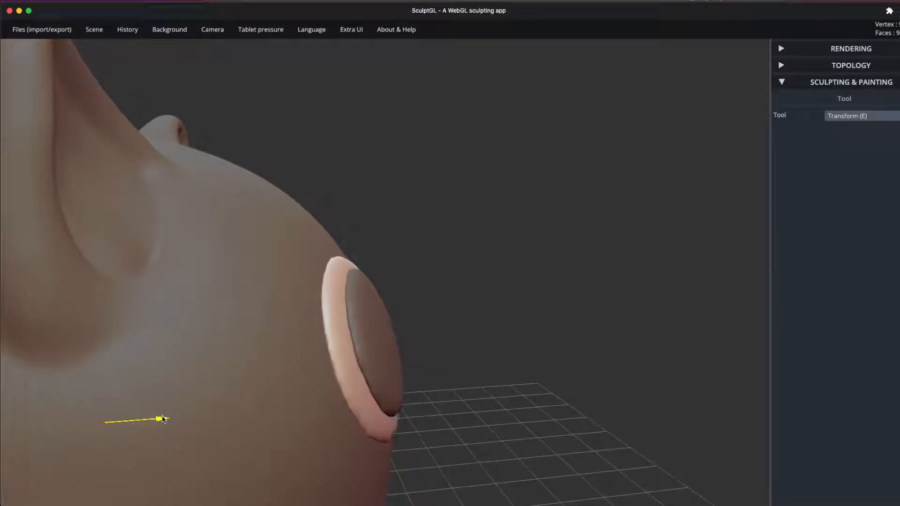
# Try to move the inner and outer eye discs together with the Transform tool, inward along the blue axis and downward along the green axis.
pyautogui.moveTo(510, 286); pyautogui.dragTo(353, 327)
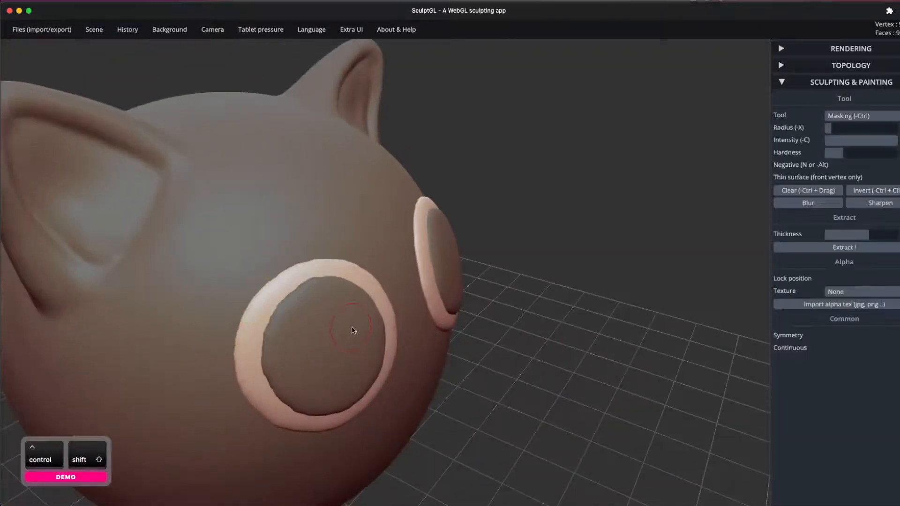
pyautogui.keyDown('ctrl'); pyautogui.keyDown('shift'); pyautogui.click(353, 326); pyautogui.keyUp('shift'); pyautogui.keyUp('ctrl')
pyautogui.moveTo(536, 300); pyautogui.dragTo(621, 289)
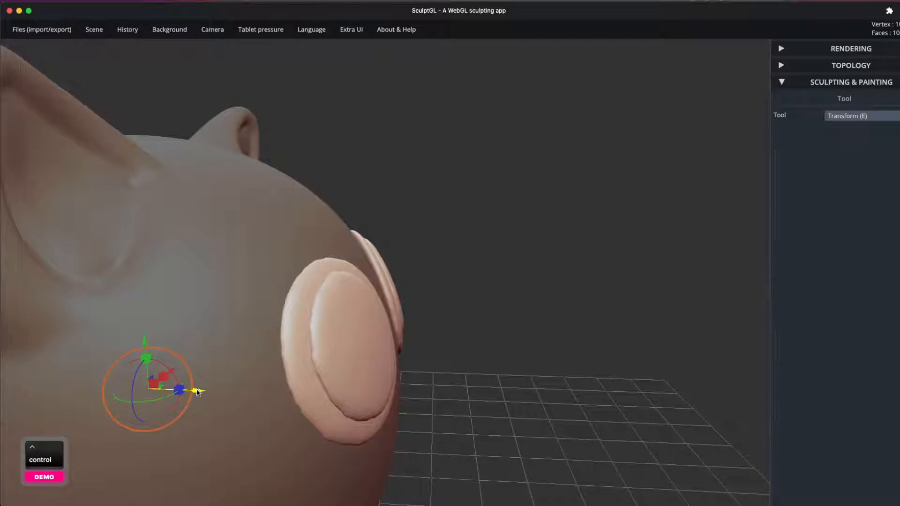
pyautogui.moveTo(197, 392); pyautogui.dragTo(192, 392)
pyautogui.moveTo(141, 339); pyautogui.dragTo(141, 422)
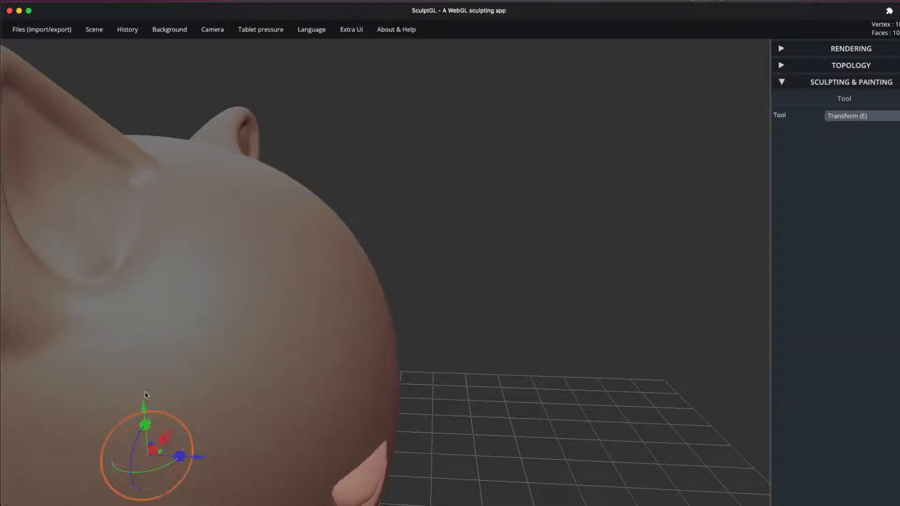
pyautogui.hotkey('ctrl', 'z')
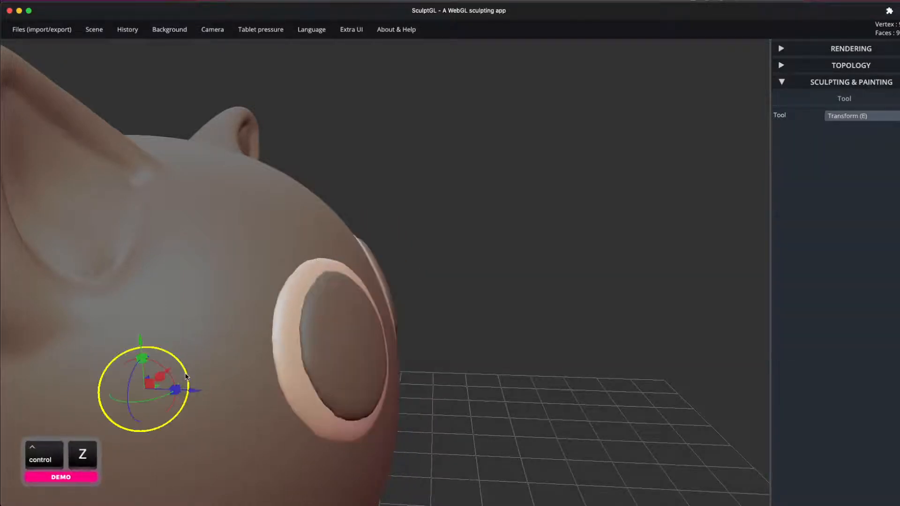
# Combine the inner and outer eye discs in one selection with the Transform tool active.
pyautogui.moveTo(540, 266); pyautogui.dragTo(267, 300)
pyautogui.press('ctrl')
pyautogui.scroll(-5, 649, 266)
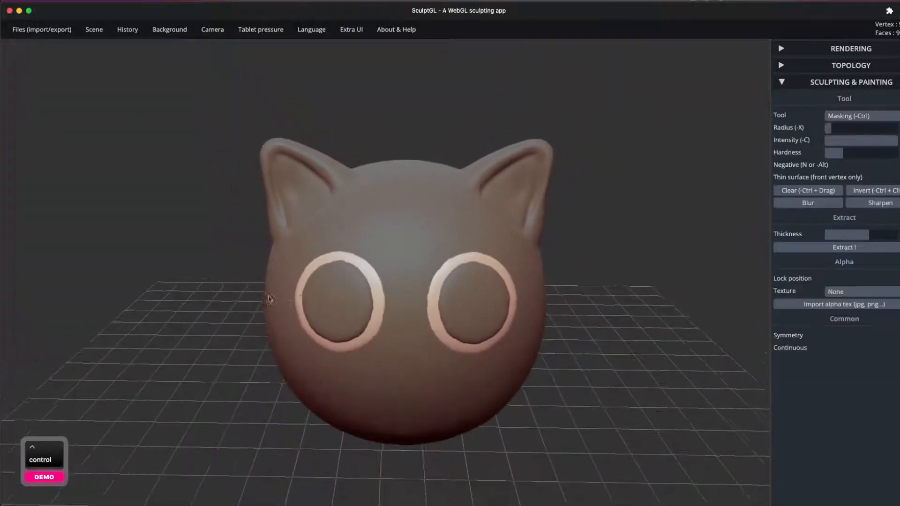
pyautogui.moveTo(432, 385); pyautogui.dragTo(407, 285)
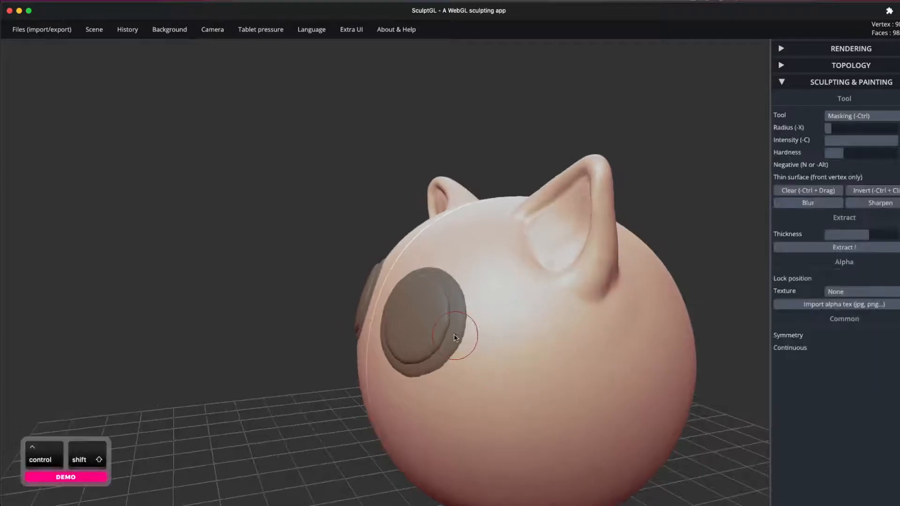
pyautogui.keyDown('ctrl'); pyautogui.keyDown('shift'); pyautogui.click(460, 336); pyautogui.keyUp('shift'); pyautogui.keyUp('ctrl')
pyautogui.keyDown('ctrl'); pyautogui.keyDown('shift'); pyautogui.click(458, 332); pyautogui.keyUp('shift'); pyautogui.keyUp('ctrl')
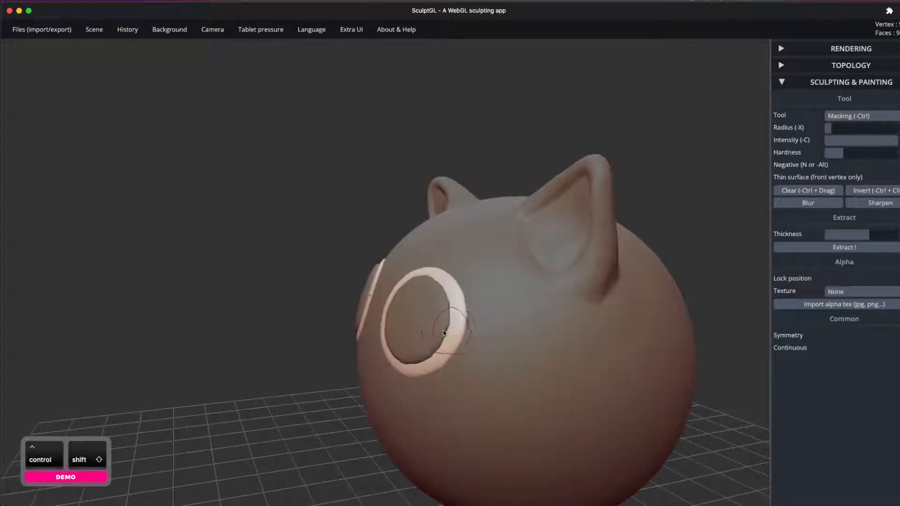
pyautogui.keyDown('ctrl'); pyautogui.keyDown('shift'); pyautogui.click(441, 328); pyautogui.keyUp('shift'); pyautogui.keyUp('ctrl')
pyautogui.keyDown('ctrl'); pyautogui.keyDown('shift'); pyautogui.click(449, 333); pyautogui.keyUp('shift'); pyautogui.keyUp('ctrl')
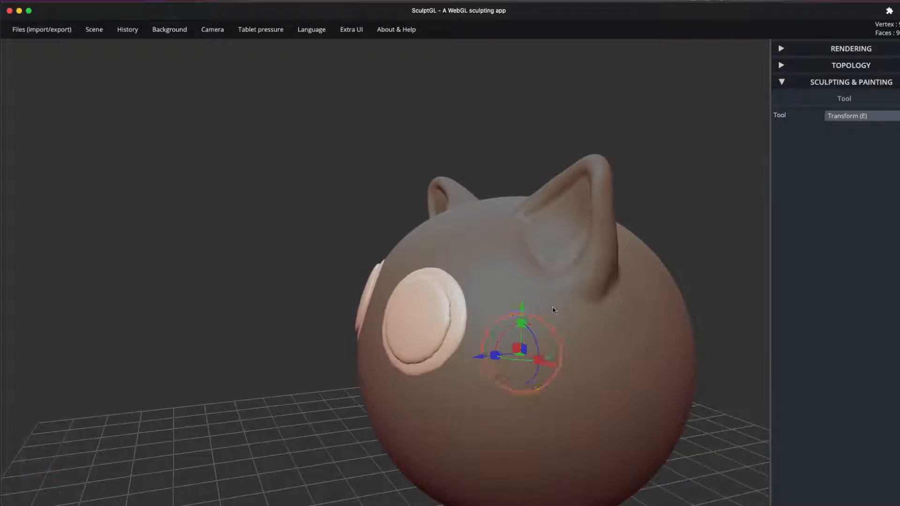
pyautogui.moveTo(648, 197); pyautogui.dragTo(658, 281)
# Make the head active and carve a rounded open-mouth hollow centred below the eyes with inverted Brush strokes.
pyautogui.keyDown('ctrl'); pyautogui.click(516, 351); pyautogui.keyUp('ctrl')
pyautogui.moveTo(587, 313); pyautogui.dragTo(484, 319)
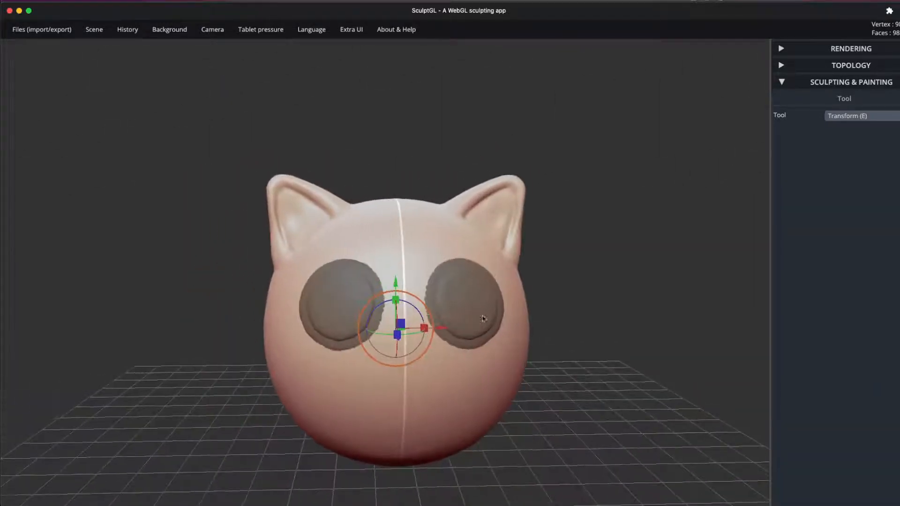
pyautogui.click(868, 117)
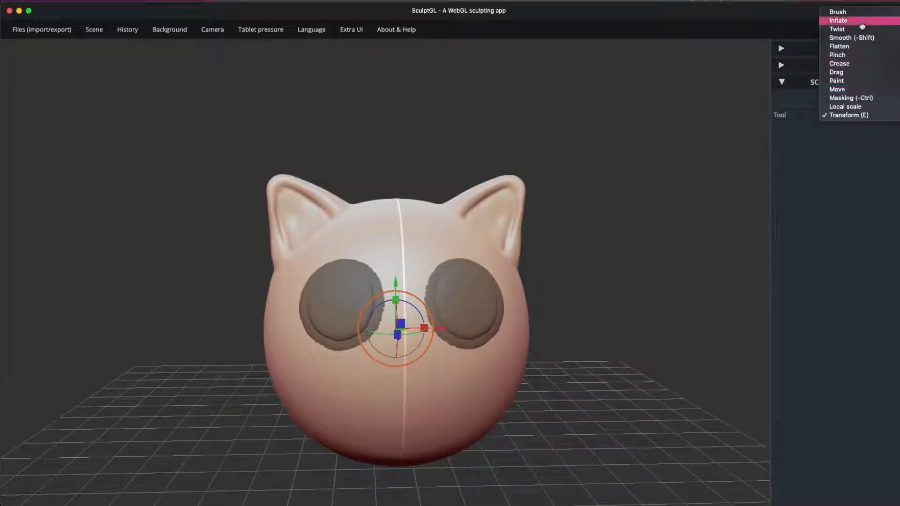
pyautogui.click(850, 64)
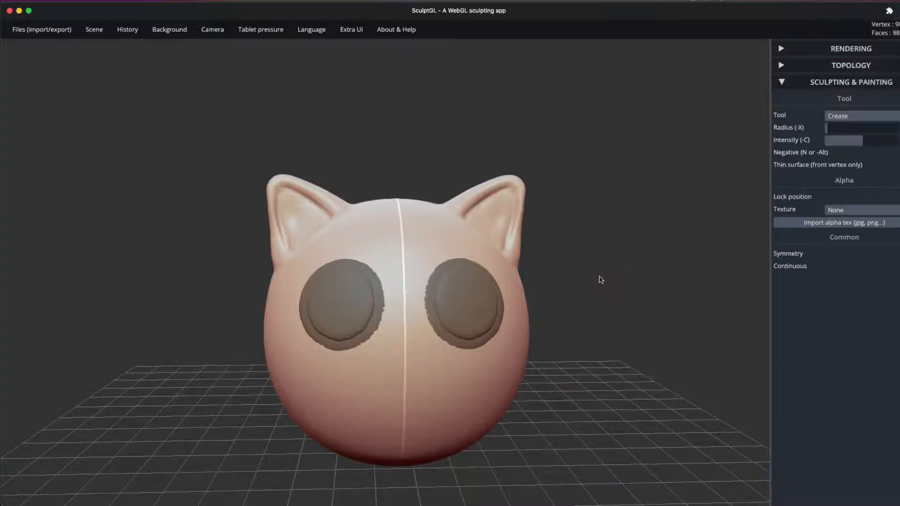
pyautogui.click(863, 113)
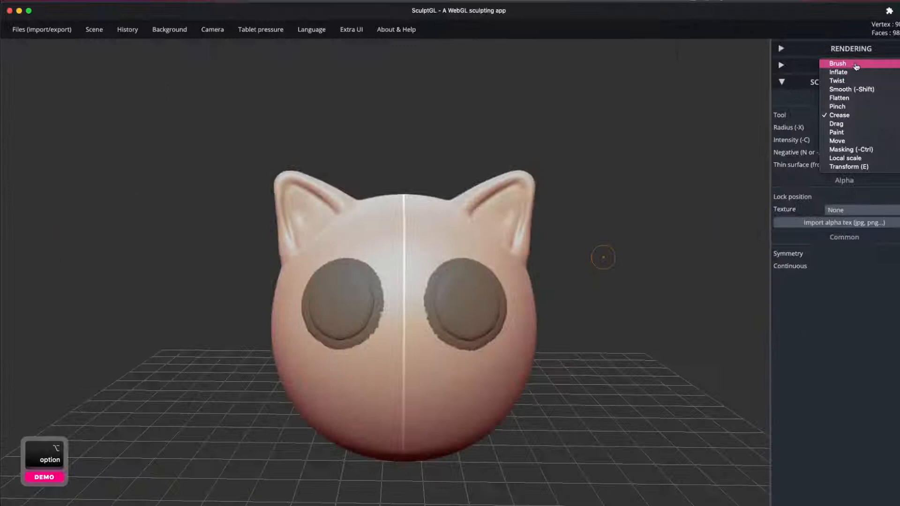
pyautogui.click(851, 66)
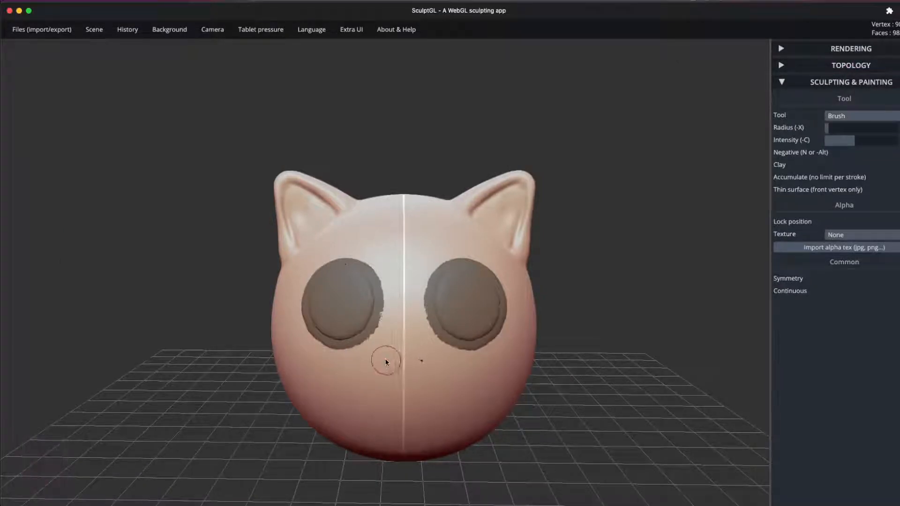
pyautogui.keyDown('ctrl'); pyautogui.moveTo(396, 363); pyautogui.dragTo(420, 365); pyautogui.keyUp('ctrl')
pyautogui.hotkey('ctrl', 'z')
pyautogui.keyDown('ctrl'); pyautogui.moveTo(439, 335); pyautogui.dragTo(624, 169, button='right'); pyautogui.keyUp('ctrl')
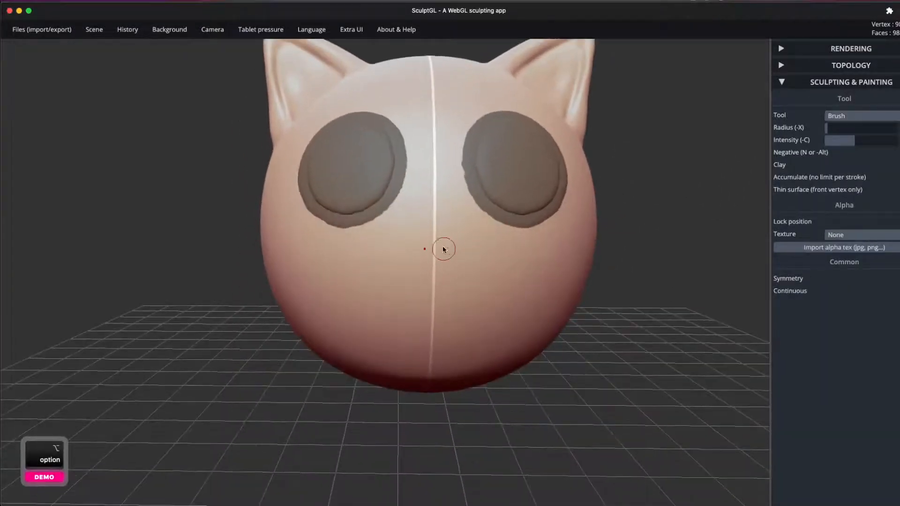
pyautogui.keyDown('alt'); pyautogui.moveTo(411, 240); pyautogui.dragTo(432, 272); pyautogui.keyUp('alt')
pyautogui.keyDown('alt'); pyautogui.moveTo(413, 242); pyautogui.dragTo(434, 245); pyautogui.keyUp('alt')
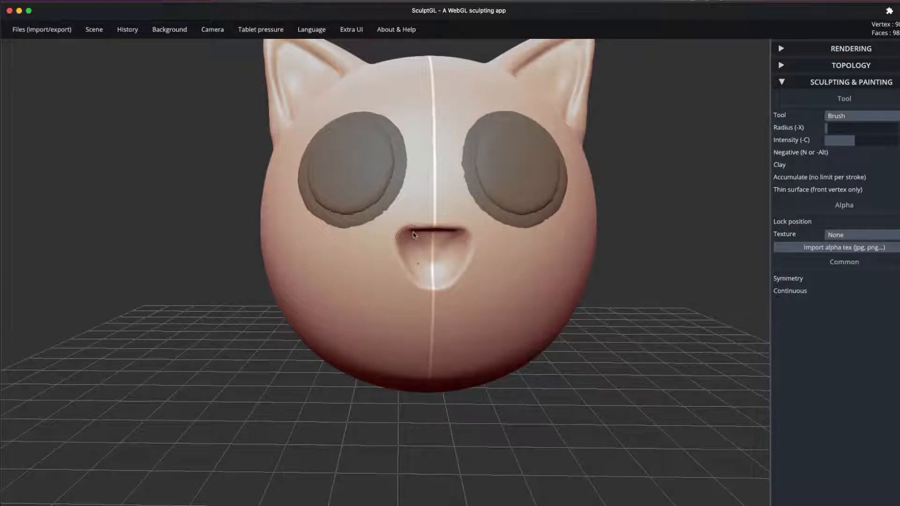
# Smooth the upper edge and corners of the carved mouth.
pyautogui.moveTo(662, 216)
pyautogui.mouseDown()
pyautogui.moveTo(663, 227)
pyautogui.moveTo(647, 211)
pyautogui.mouseUp()
pyautogui.keyDown('shift'); pyautogui.moveTo(422, 231); pyautogui.dragTo(451, 232); pyautogui.keyUp('shift')
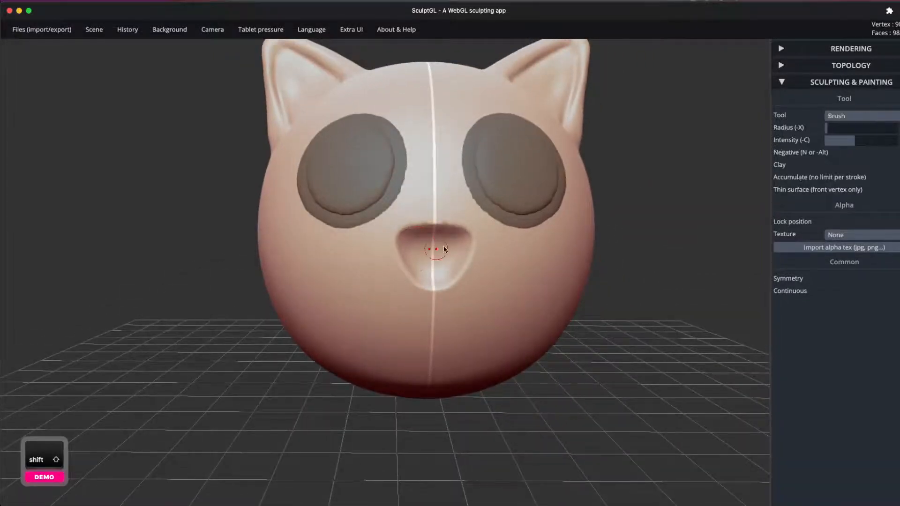
pyautogui.moveTo(639, 213); pyautogui.dragTo(527, 228)
pyautogui.keyDown('shift'); pyautogui.moveTo(443, 228); pyautogui.dragTo(463, 245); pyautogui.keyUp('shift')
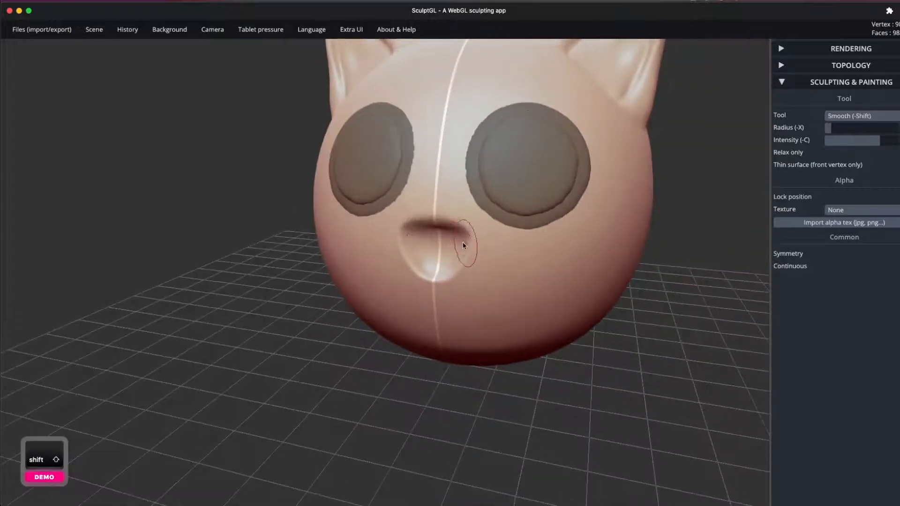
pyautogui.moveTo(654, 230)
pyautogui.mouseDown()
pyautogui.moveTo(625, 264)
pyautogui.moveTo(611, 240)
pyautogui.mouseUp()
# With the Crease tool, sharpen the mouth's outline along its upper edge and sides.
pyautogui.click(844, 116)
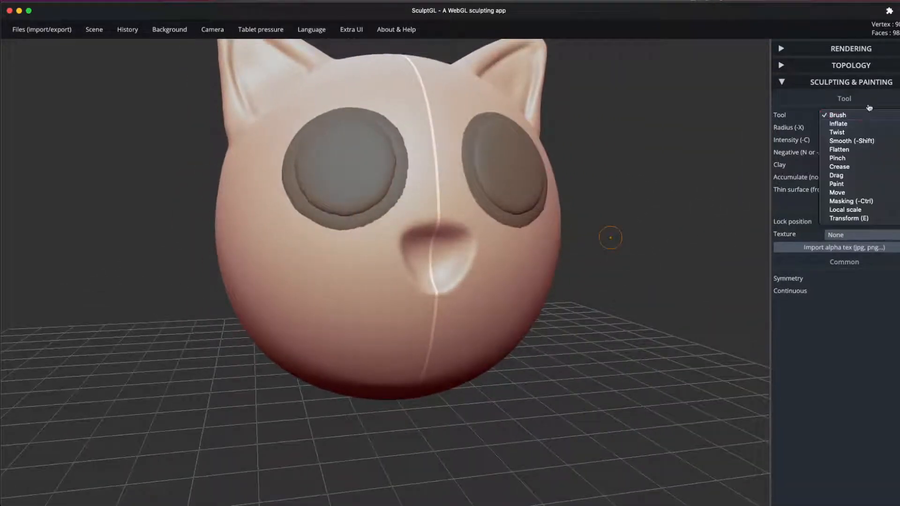
pyautogui.click(849, 171)
pyautogui.moveTo(613, 226); pyautogui.dragTo(571, 199)
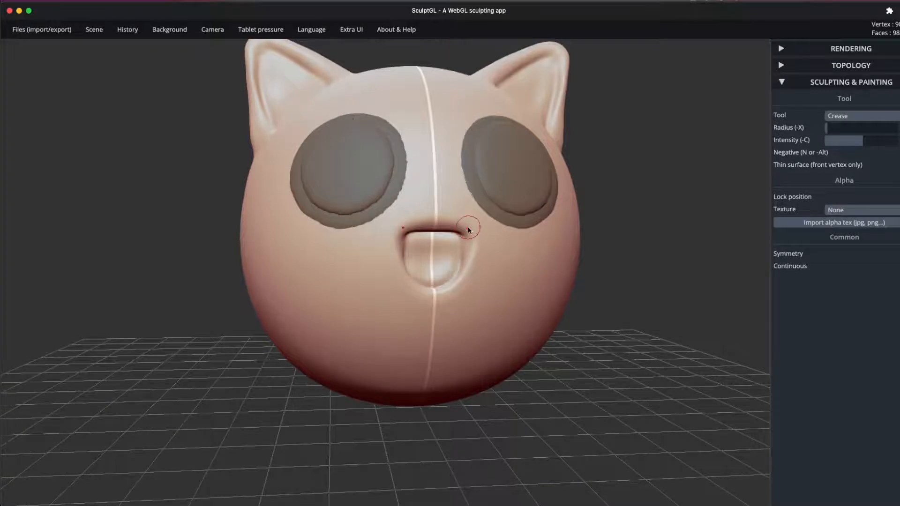
pyautogui.moveTo(589, 214)
pyautogui.mouseDown()
pyautogui.moveTo(617, 251)
pyautogui.moveTo(609, 249)
pyautogui.mouseUp()
# Smooth the inside of the mouth and refine its upper and lower creases.
pyautogui.keyDown('shift'); pyautogui.moveTo(448, 274); pyautogui.dragTo(414, 272); pyautogui.keyUp('shift')
pyautogui.moveTo(620, 227); pyautogui.dragTo(612, 196)
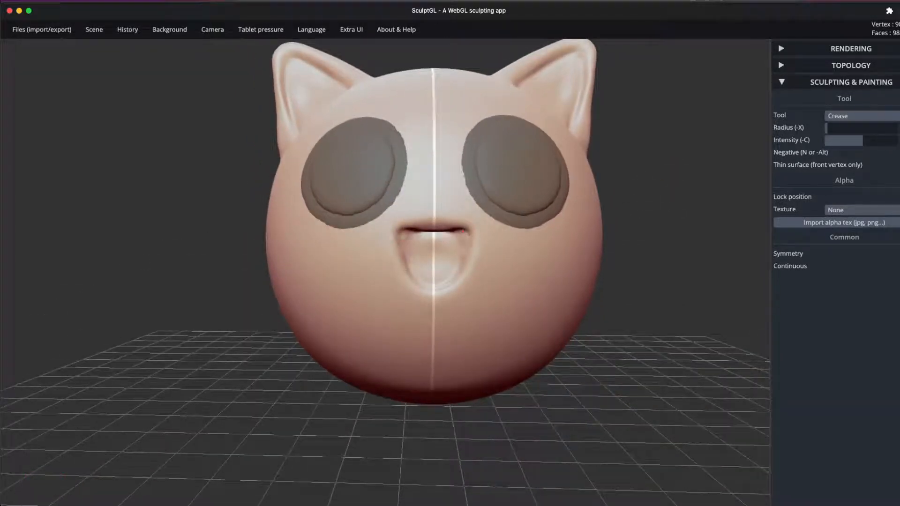
pyautogui.moveTo(683, 211); pyautogui.dragTo(615, 129)
pyautogui.press('shift')
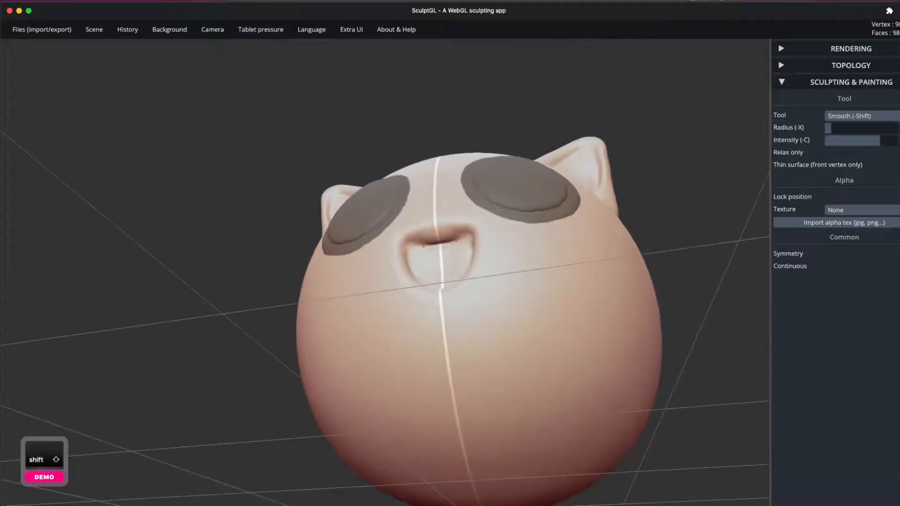
pyautogui.moveTo(466, 238); pyautogui.dragTo(439, 238)
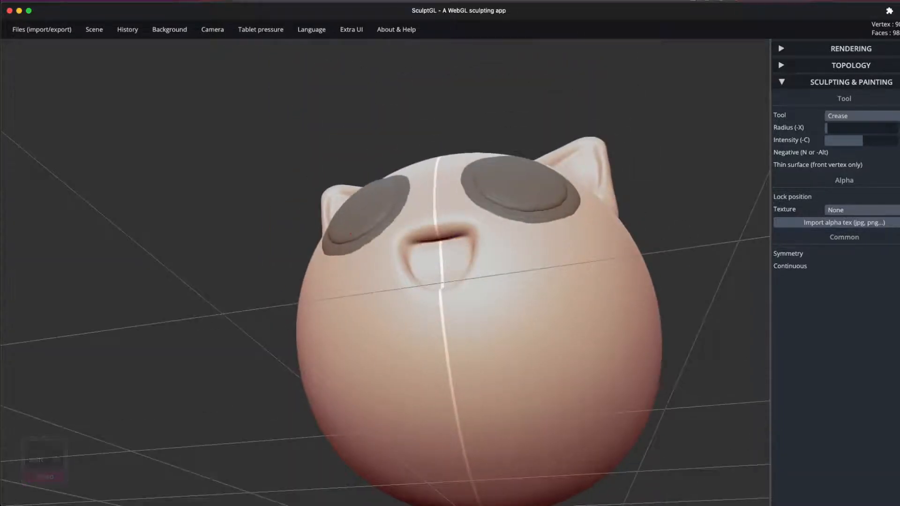
pyautogui.moveTo(673, 136)
pyautogui.mouseDown()
pyautogui.moveTo(706, 173)
pyautogui.moveTo(651, 279)
pyautogui.moveTo(620, 220)
pyautogui.moveTo(702, 184)
pyautogui.moveTo(707, 217)
pyautogui.moveTo(560, 338)
pyautogui.moveTo(501, 303)
pyautogui.mouseUp()
pyautogui.press('f')
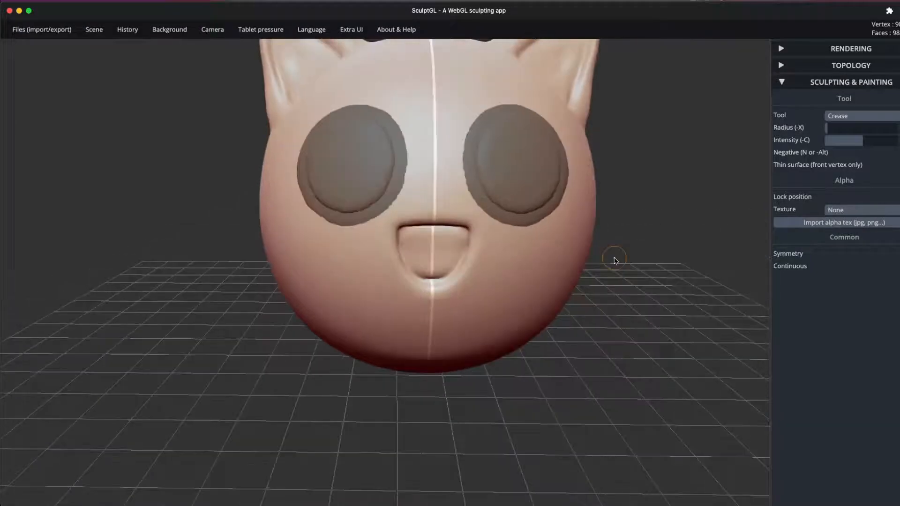
# With the Brush tool, build up a rounded tongue in the lower part of the mouth.
pyautogui.click(862, 116)
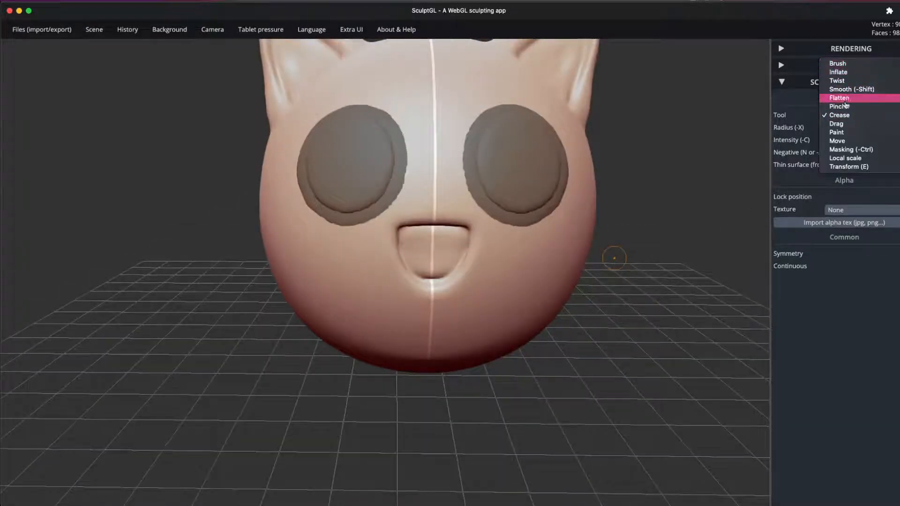
pyautogui.click(848, 65)
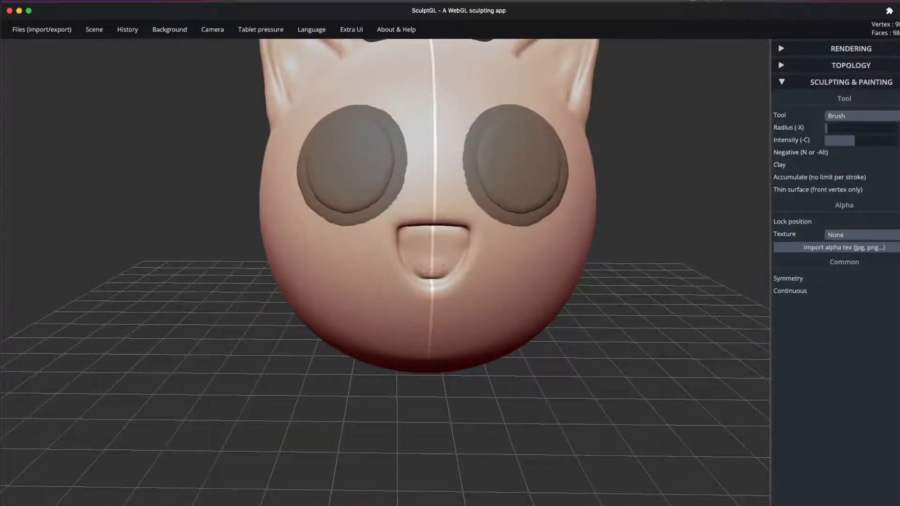
pyautogui.moveTo(611, 224)
pyautogui.mouseDown()
pyautogui.moveTo(522, 240)
pyautogui.moveTo(631, 211)
pyautogui.moveTo(536, 244)
pyautogui.moveTo(627, 213)
pyautogui.moveTo(596, 237)
pyautogui.moveTo(222, 359)
pyautogui.moveTo(460, 396)
pyautogui.moveTo(555, 323)
pyautogui.moveTo(583, 318)
pyautogui.moveTo(255, 283)
pyautogui.moveTo(577, 295)
pyautogui.moveTo(597, 278)
pyautogui.moveTo(646, 266)
pyautogui.mouseUp()
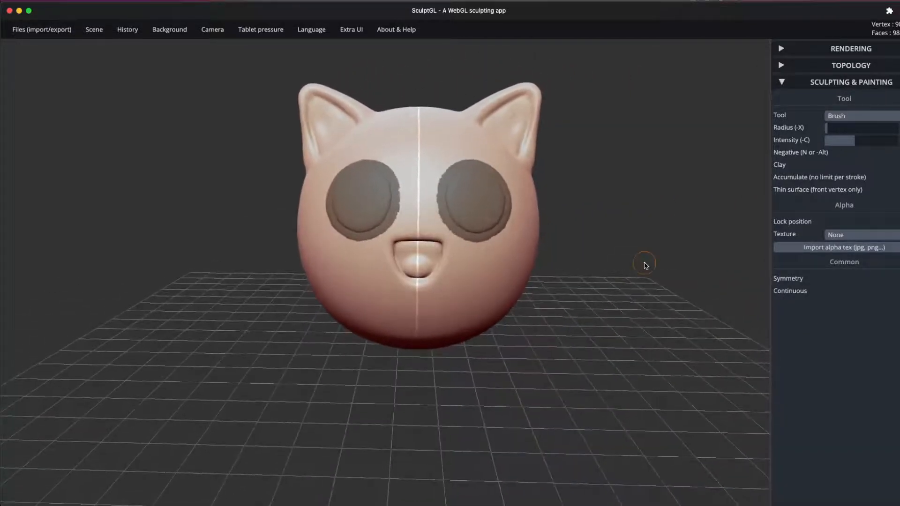
# With the Drag tool at a reduced radius, pull a short, tapered arm out of each side of the body.
pyautogui.click(855, 115)
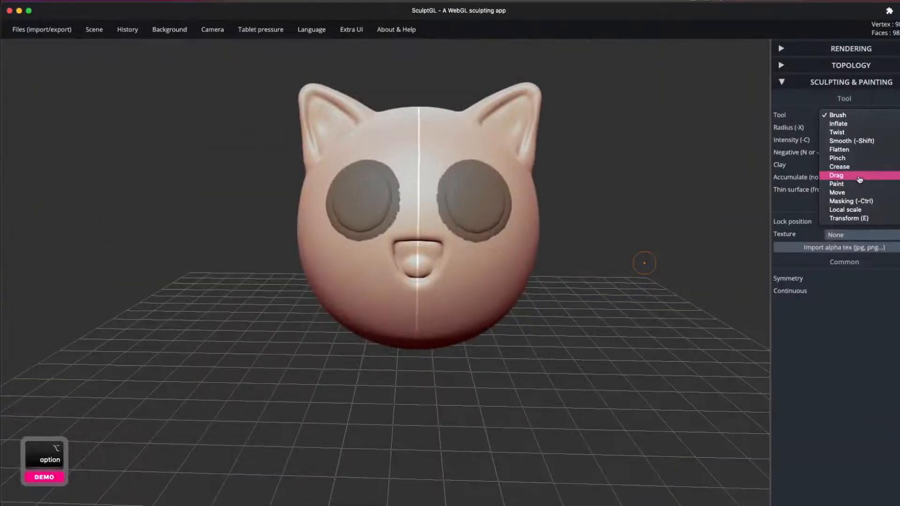
pyautogui.click(859, 186)
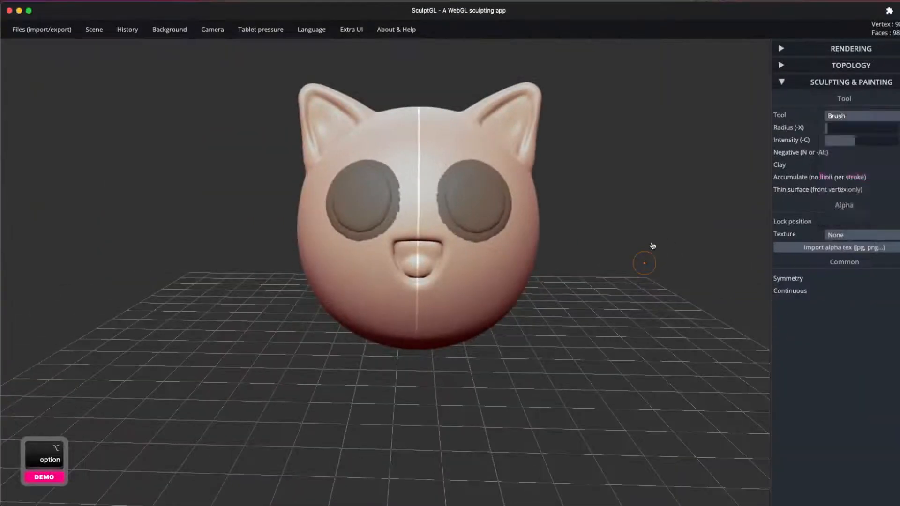
pyautogui.moveTo(624, 252)
pyautogui.mouseDown()
pyautogui.moveTo(597, 261)
pyautogui.moveTo(590, 245)
pyautogui.moveTo(553, 280)
pyautogui.moveTo(574, 269)
pyautogui.mouseUp()
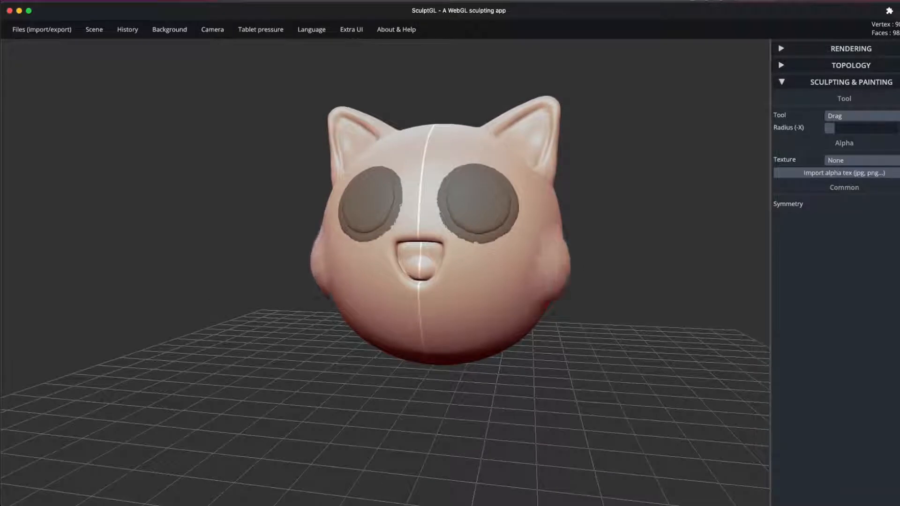
pyautogui.hotkey('ctrl', 'z')
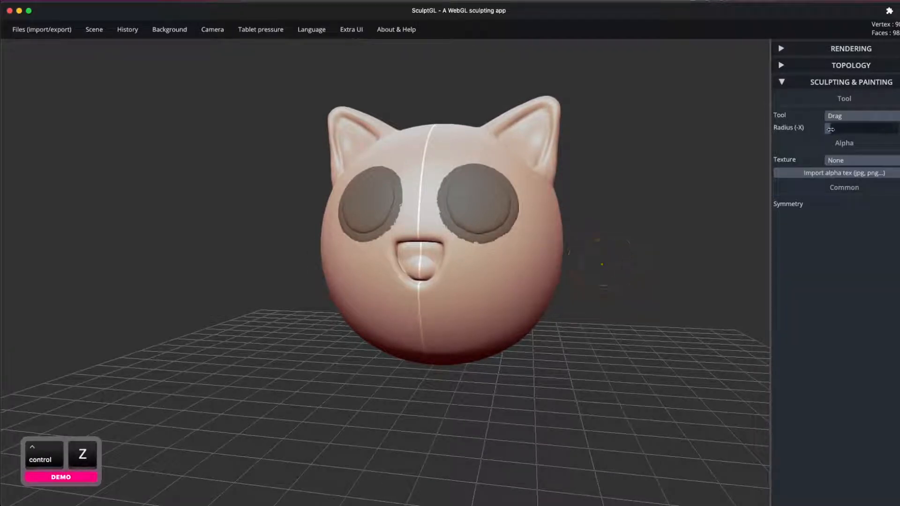
pyautogui.moveTo(606, 269); pyautogui.dragTo(576, 272)
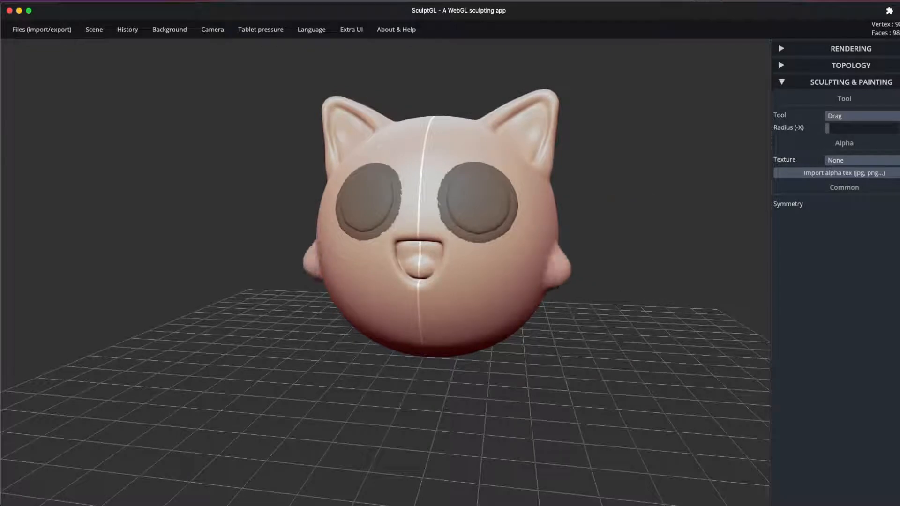
pyautogui.moveTo(610, 288); pyautogui.dragTo(586, 273)
pyautogui.hotkey('ctrl', 'z')
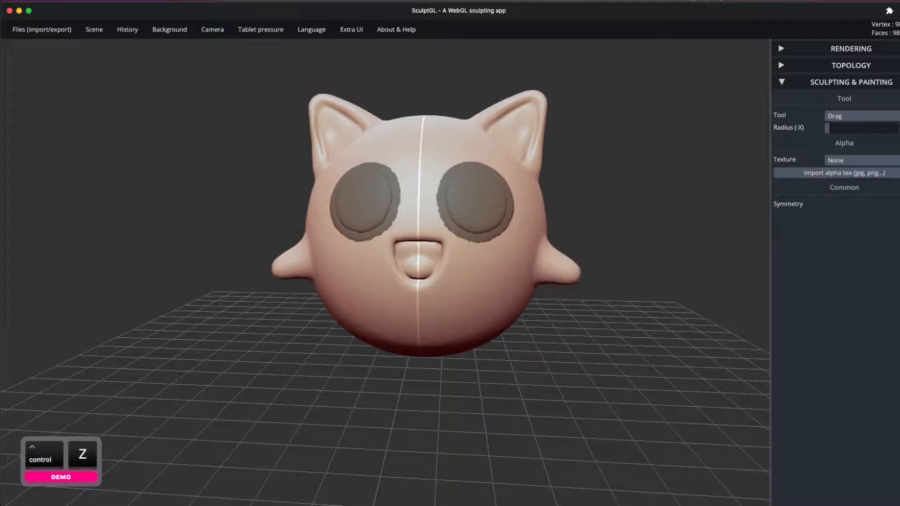
# Smooth both arms and pull two small rounded feet out of the underside of the body.
pyautogui.moveTo(611, 314)
pyautogui.mouseDown()
pyautogui.moveTo(717, 332)
pyautogui.moveTo(669, 308)
pyautogui.moveTo(665, 279)
pyautogui.moveTo(529, 289)
pyautogui.moveTo(655, 231)
pyautogui.moveTo(608, 258)
pyautogui.mouseUp()
pyautogui.press('shift')
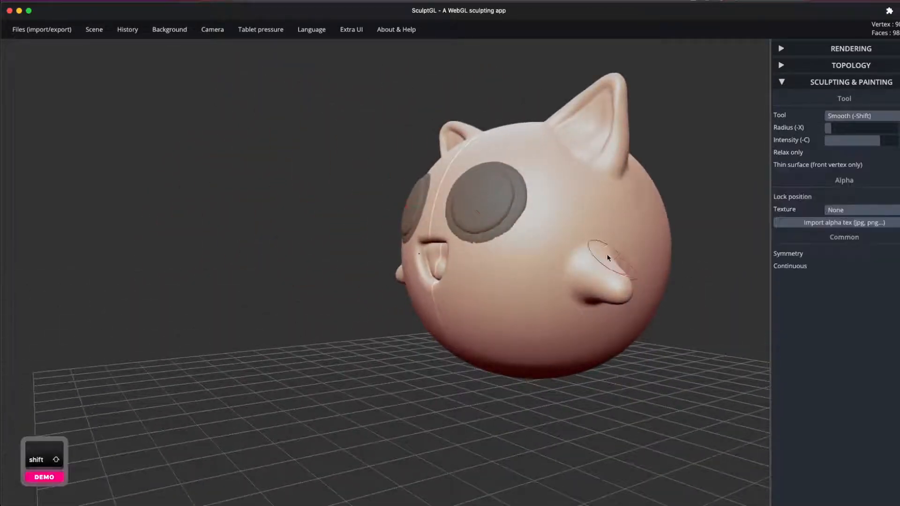
pyautogui.moveTo(679, 284); pyautogui.dragTo(737, 295)
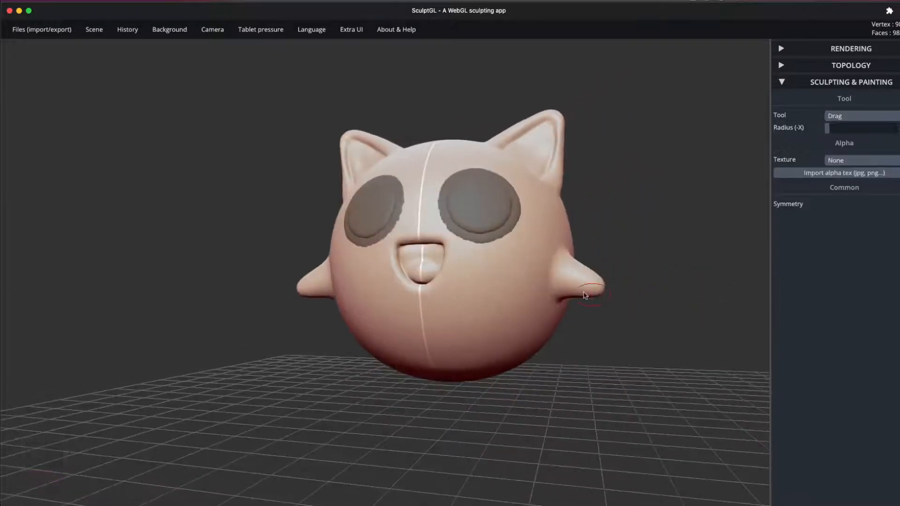
pyautogui.moveTo(584, 294)
pyautogui.keyDown('shift'); pyautogui.mouseDown()
pyautogui.moveTo(673, 278)
pyautogui.moveTo(675, 253)
pyautogui.moveTo(579, 408)
pyautogui.moveTo(596, 377)
pyautogui.moveTo(569, 362)
pyautogui.moveTo(491, 372)
pyautogui.mouseUp(); pyautogui.keyUp('shift')
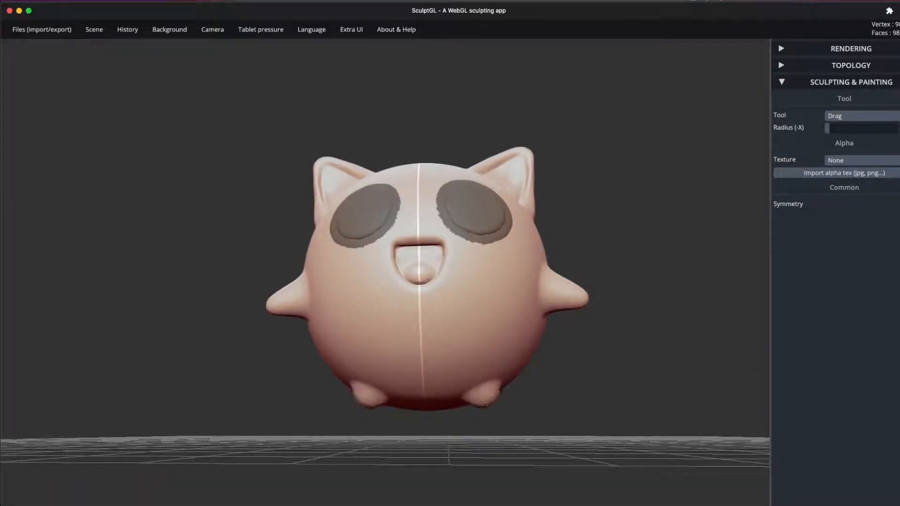
# With the Drag tool, pull both feet outward into longer, tapered shapes extending from the underside of the body.
pyautogui.moveTo(593, 372)
pyautogui.mouseDown()
pyautogui.moveTo(474, 438)
pyautogui.moveTo(605, 384)
pyautogui.moveTo(578, 370)
pyautogui.moveTo(583, 364)
pyautogui.moveTo(478, 373)
pyautogui.mouseUp()
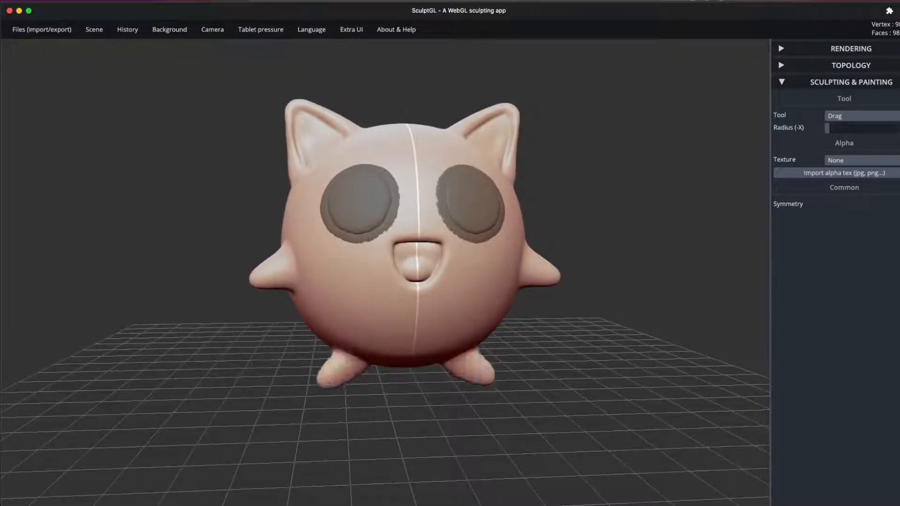
pyautogui.moveTo(588, 366)
pyautogui.mouseDown()
pyautogui.moveTo(473, 331)
pyautogui.moveTo(548, 401)
pyautogui.moveTo(519, 367)
pyautogui.moveTo(576, 407)
pyautogui.moveTo(585, 439)
pyautogui.moveTo(680, 446)
pyautogui.moveTo(688, 414)
pyautogui.mouseUp()
pyautogui.press('shift')
# Thicken the elongated feet with the Inflate tool and smooth their surfaces.
pyautogui.click(860, 117)
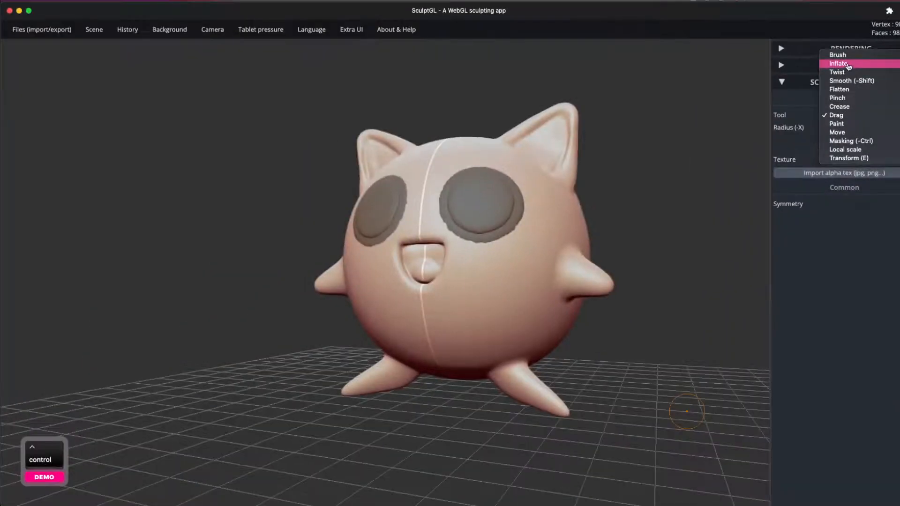
pyautogui.click(832, 77)
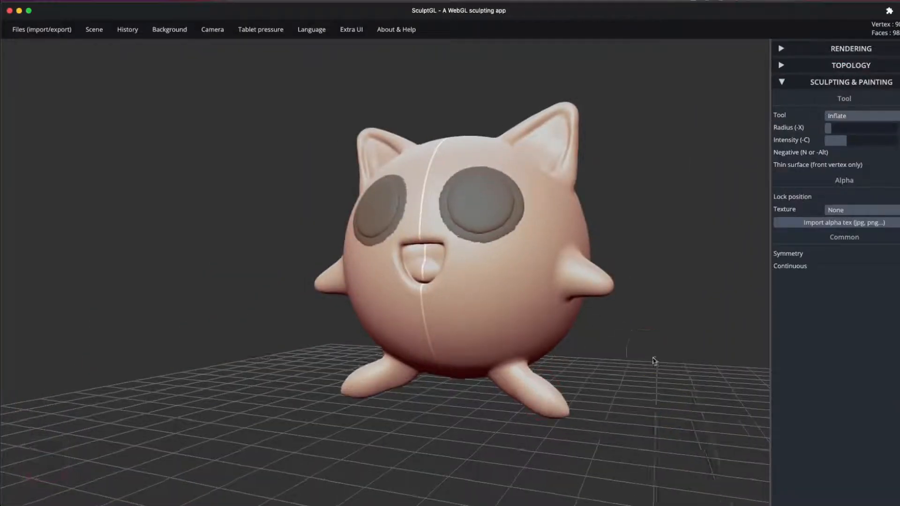
pyautogui.moveTo(653, 361); pyautogui.dragTo(556, 402)
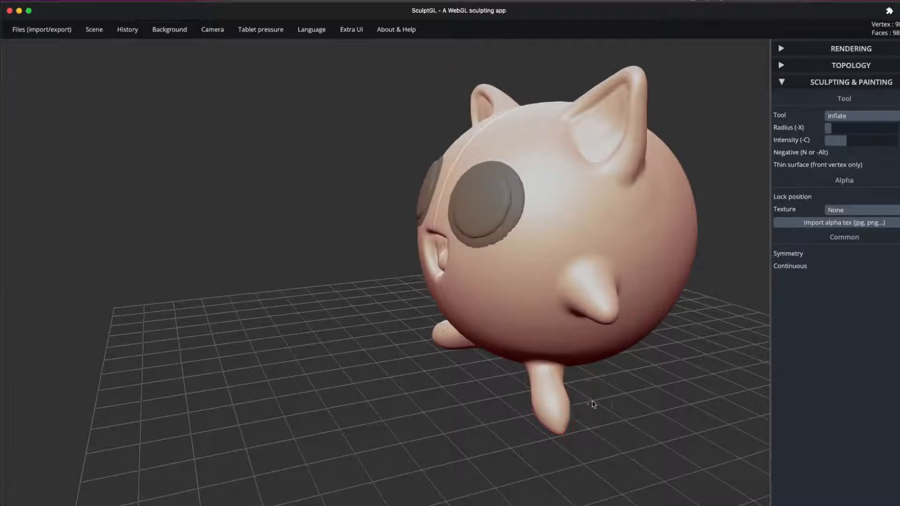
pyautogui.moveTo(593, 404); pyautogui.dragTo(615, 259)
pyautogui.press('shift')
pyautogui.press('shift')
pyautogui.press('shift')
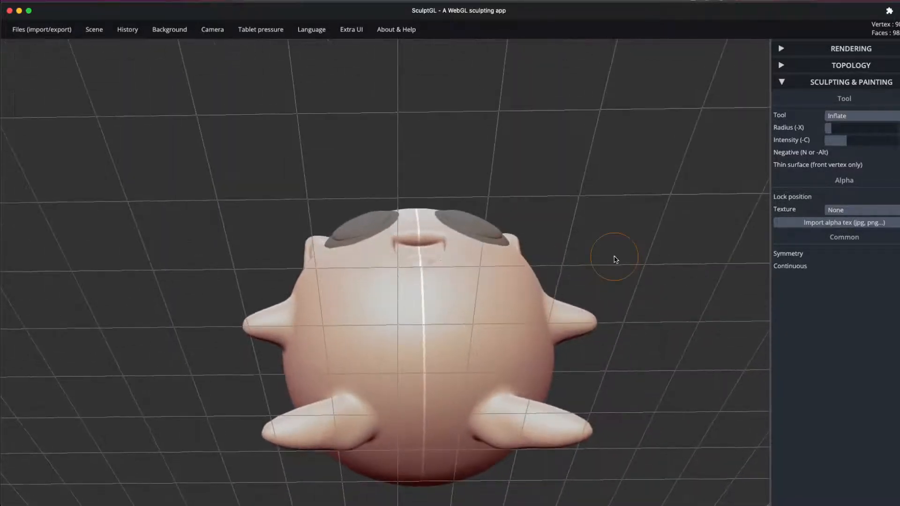
# Flatten the soles of both feet with the Flatten tool and smooth the flattened undersides.
pyautogui.click(862, 115)
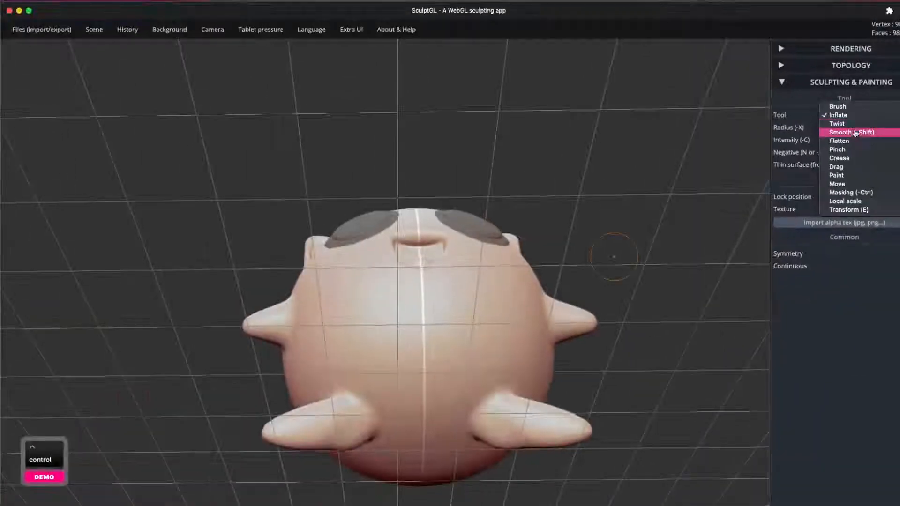
pyautogui.click(848, 123)
pyautogui.moveTo(650, 358)
pyautogui.mouseDown()
pyautogui.moveTo(685, 232)
pyautogui.moveTo(684, 248)
pyautogui.mouseUp()
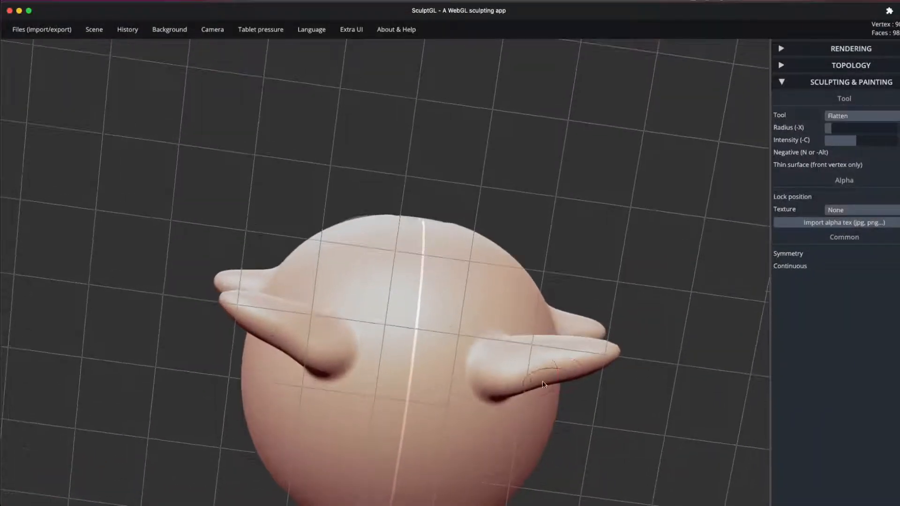
pyautogui.moveTo(534, 365); pyautogui.dragTo(595, 348)
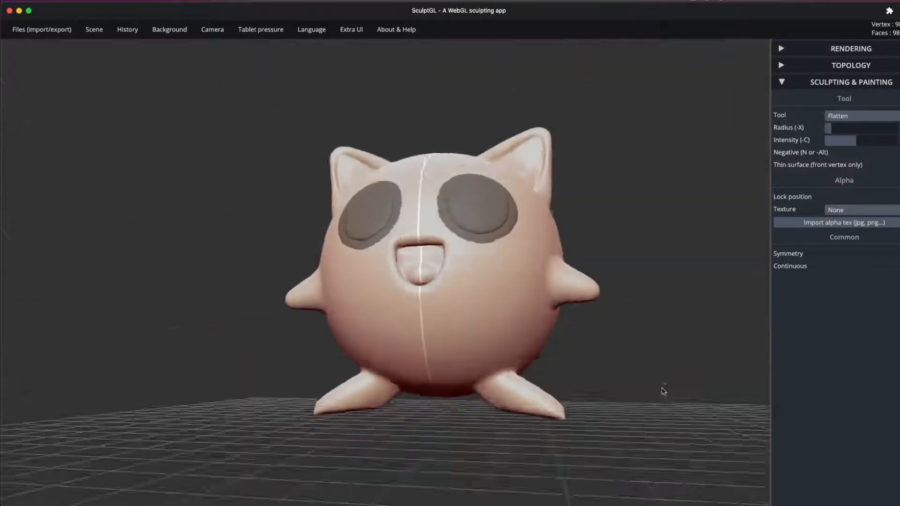
pyautogui.moveTo(663, 389)
pyautogui.mouseDown()
pyautogui.moveTo(677, 376)
pyautogui.moveTo(622, 353)
pyautogui.moveTo(621, 343)
pyautogui.mouseUp()
pyautogui.moveTo(571, 425); pyautogui.dragTo(590, 427)
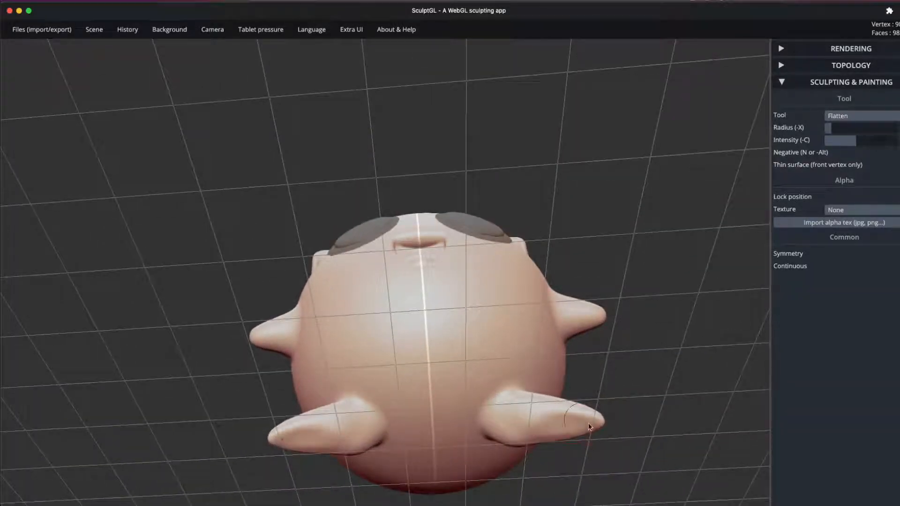
pyautogui.moveTo(535, 421); pyautogui.dragTo(566, 424)
pyautogui.moveTo(666, 351); pyautogui.dragTo(633, 221)
pyautogui.hotkey('ctrl', 'z')
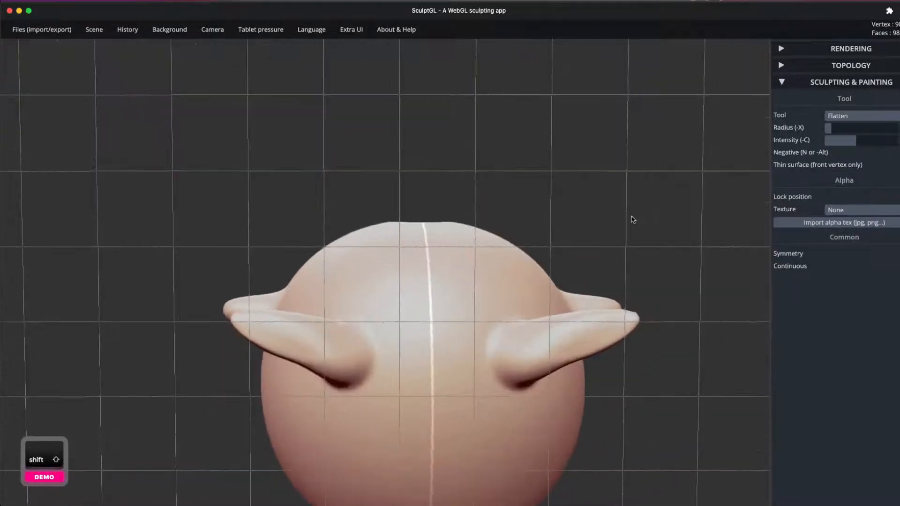
pyautogui.keyDown('shift'); pyautogui.moveTo(564, 365); pyautogui.dragTo(625, 342); pyautogui.keyUp('shift')
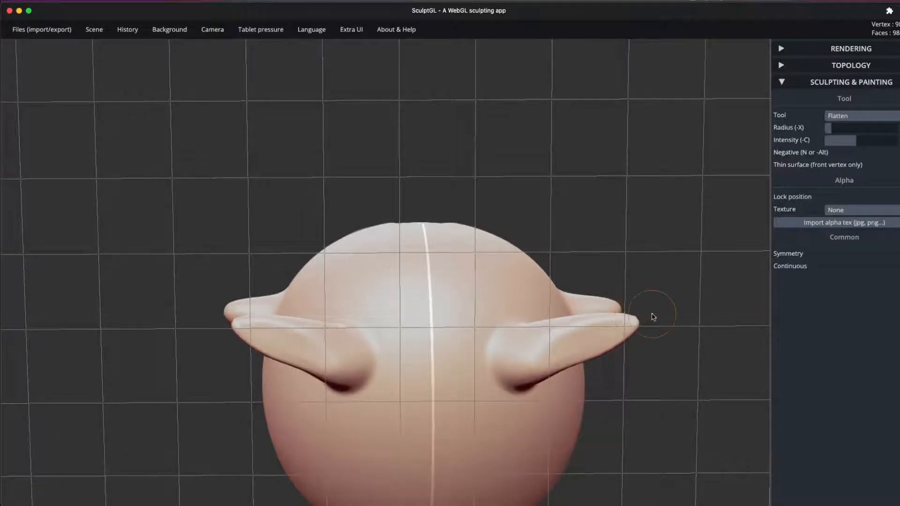
pyautogui.moveTo(653, 316); pyautogui.dragTo(669, 428)
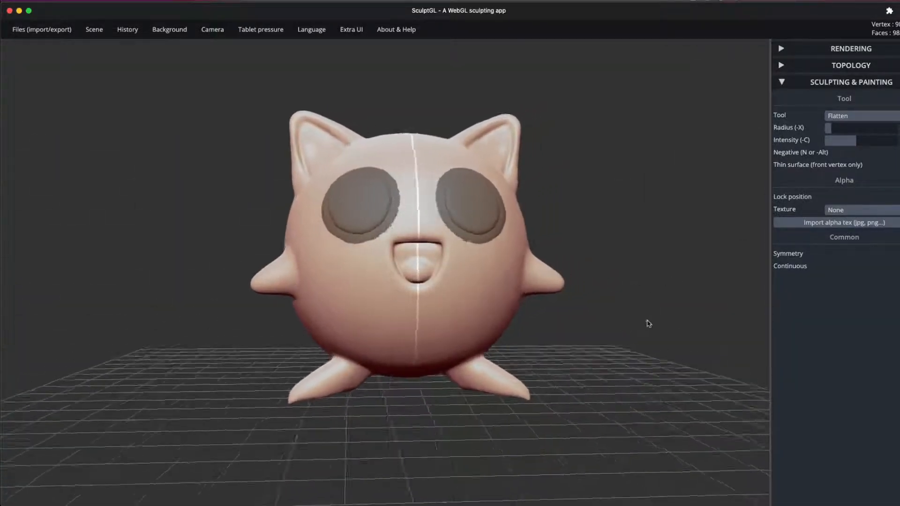
pyautogui.moveTo(648, 324); pyautogui.dragTo(582, 347)
pyautogui.keyDown('shift'); pyautogui.moveTo(555, 381); pyautogui.dragTo(574, 431); pyautogui.keyUp('shift')
pyautogui.press('super+z')
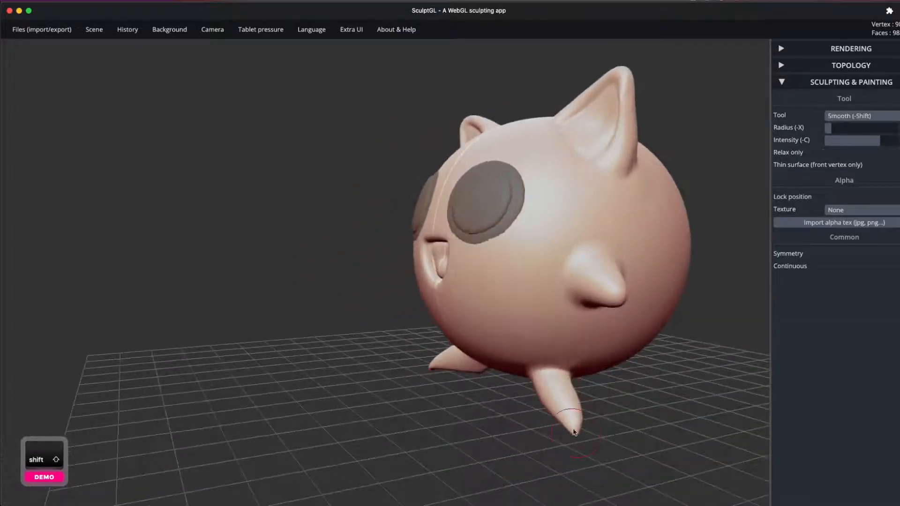
pyautogui.keyDown('shift'); pyautogui.moveTo(627, 420); pyautogui.dragTo(612, 398); pyautogui.keyUp('shift')
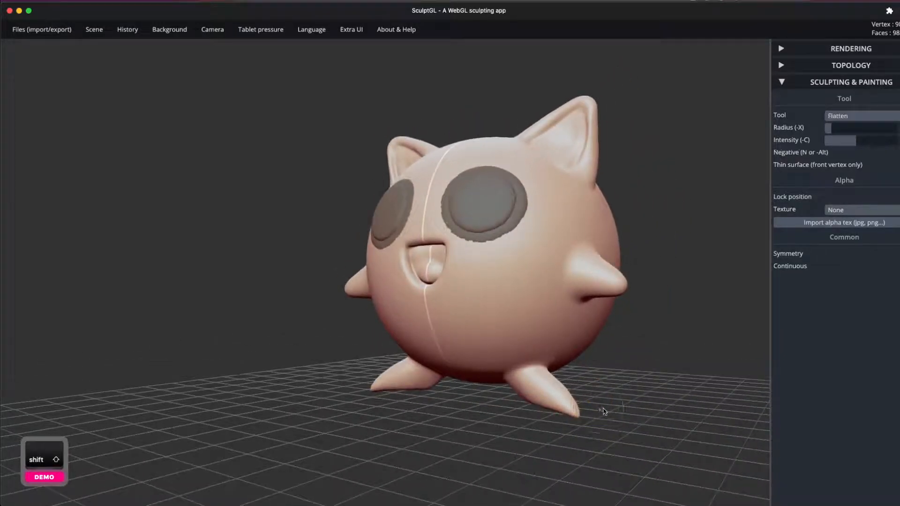
pyautogui.hotkey('ctrl', 'z')
# Round out the pointed tips of both feet with the Inflate tool.
pyautogui.click(850, 117)
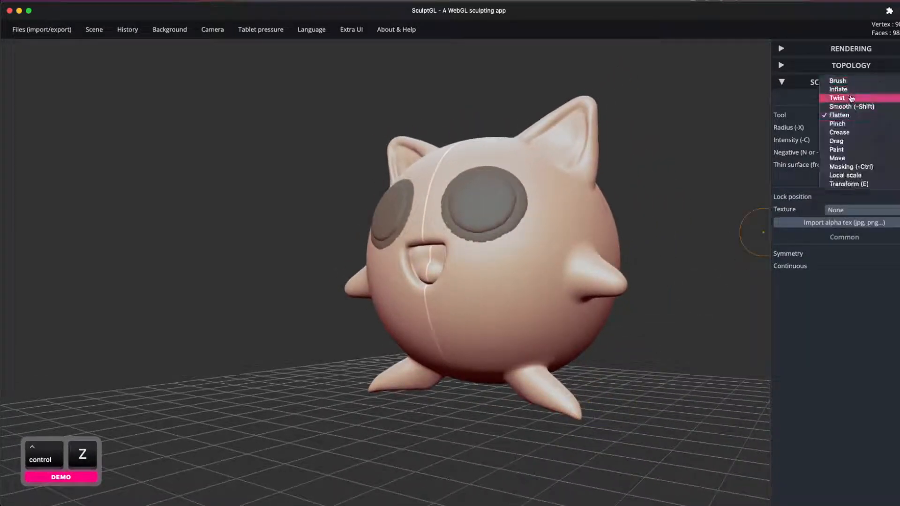
pyautogui.click(837, 89)
pyautogui.moveTo(693, 300); pyautogui.dragTo(561, 399)
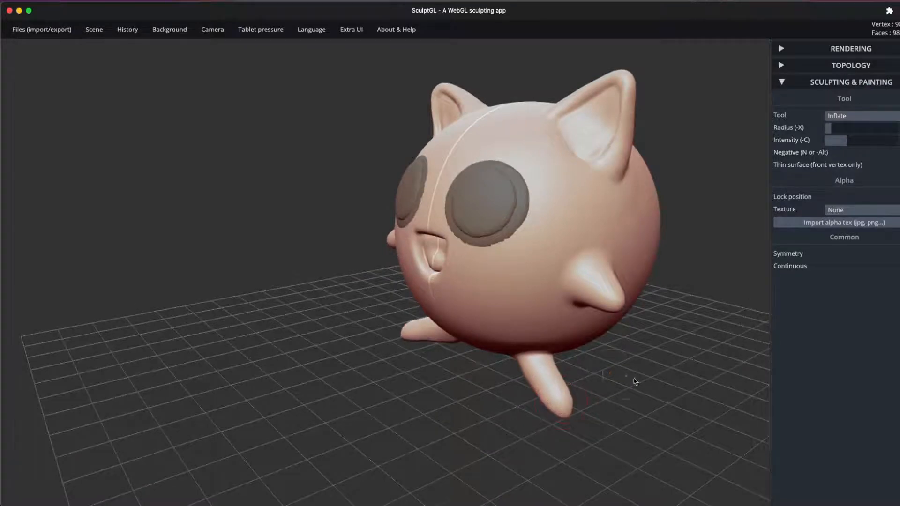
pyautogui.moveTo(635, 382); pyautogui.dragTo(559, 423)
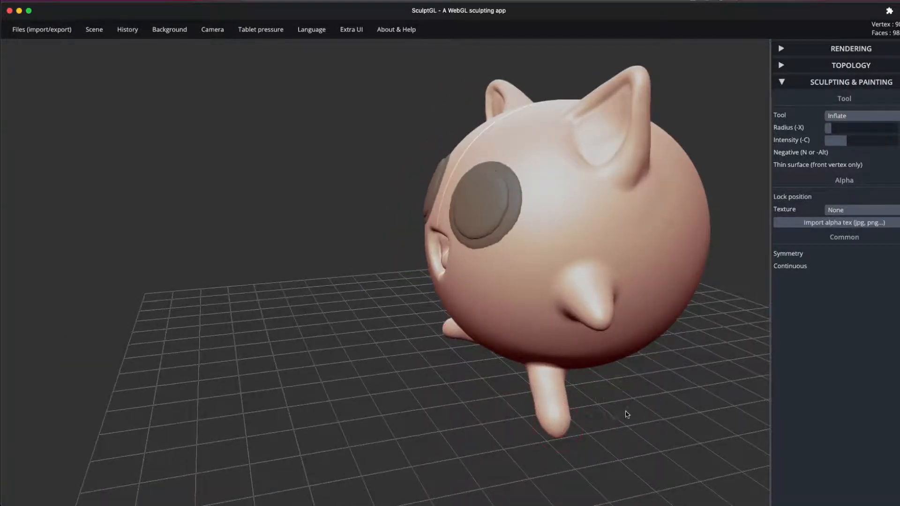
pyautogui.moveTo(627, 414); pyautogui.dragTo(558, 100)
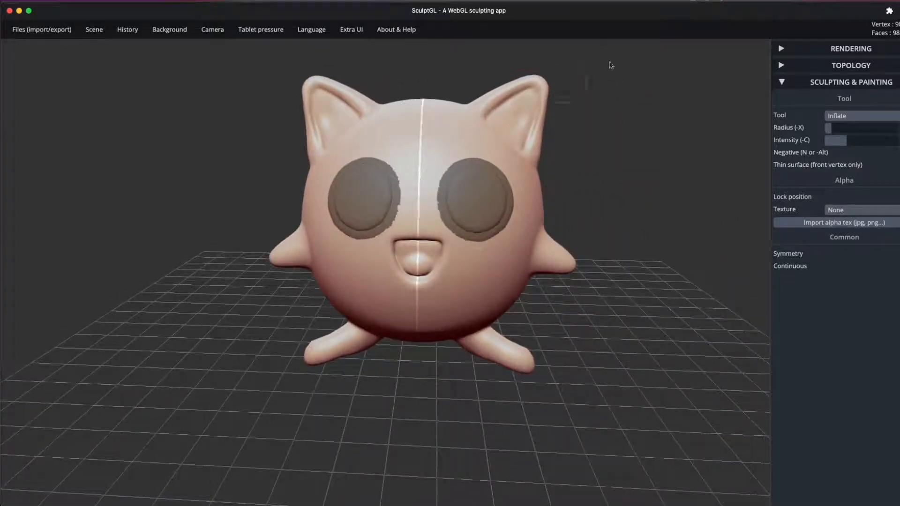
# Switch to the Masking tool and turn off symmetry.
pyautogui.click(873, 119)
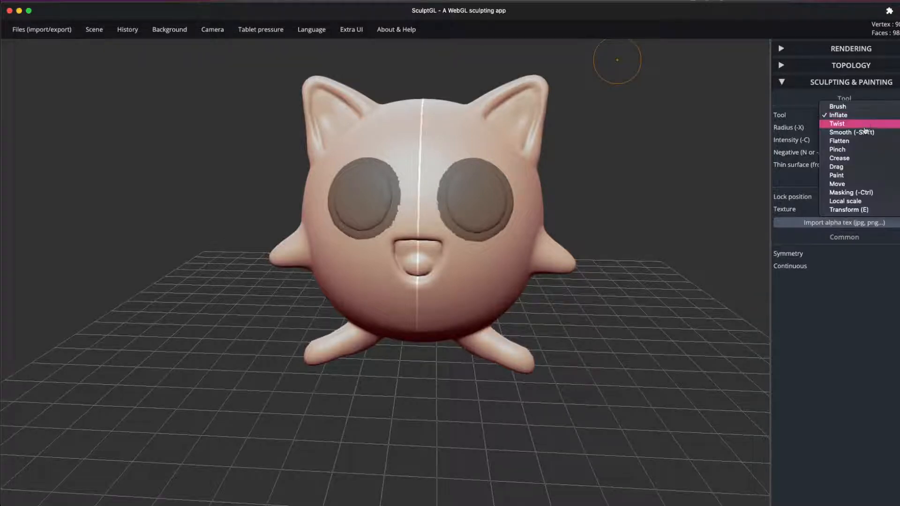
pyautogui.click(854, 192)
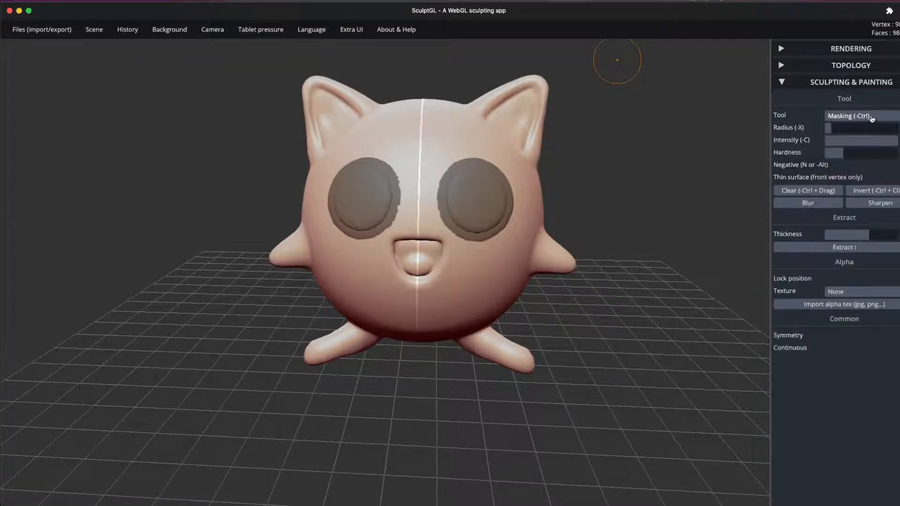
pyautogui.click(868, 116)
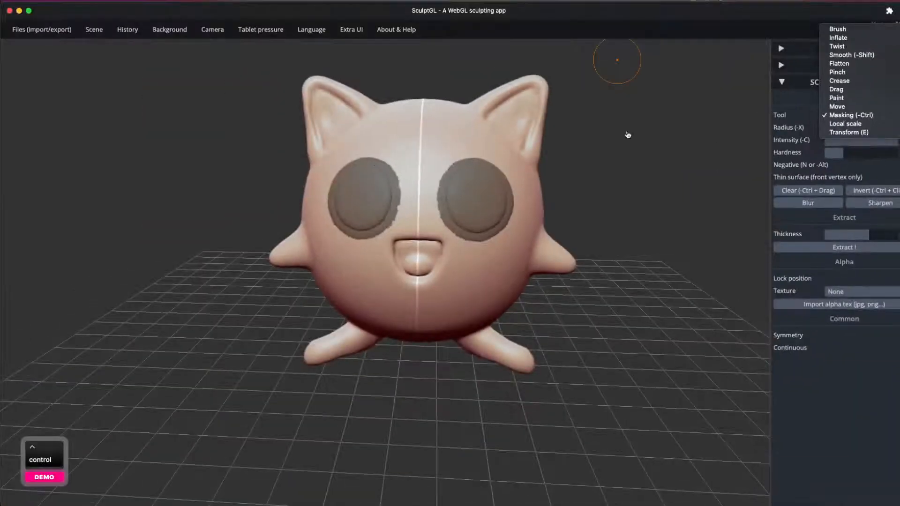
pyautogui.click(410, 132)
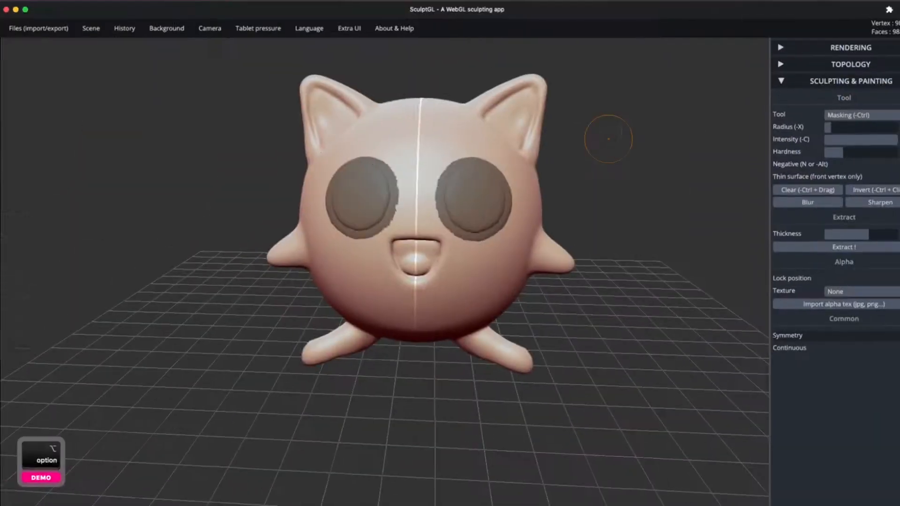
pyautogui.click(897, 343)
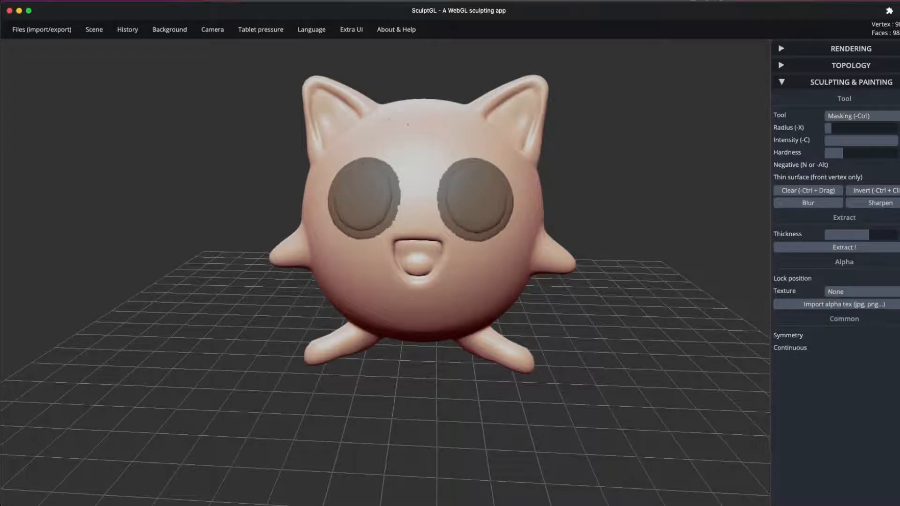
# With a reduced brush radius, mask an asymmetrical curved patch on the forehead from above the eyes up between the ears.
pyautogui.moveTo(407, 135); pyautogui.dragTo(425, 140)
pyautogui.moveTo(605, 132)
pyautogui.mouseDown()
pyautogui.moveTo(615, 207)
pyautogui.moveTo(608, 188)
pyautogui.mouseUp()
pyautogui.hotkey('ctrl', 'z')
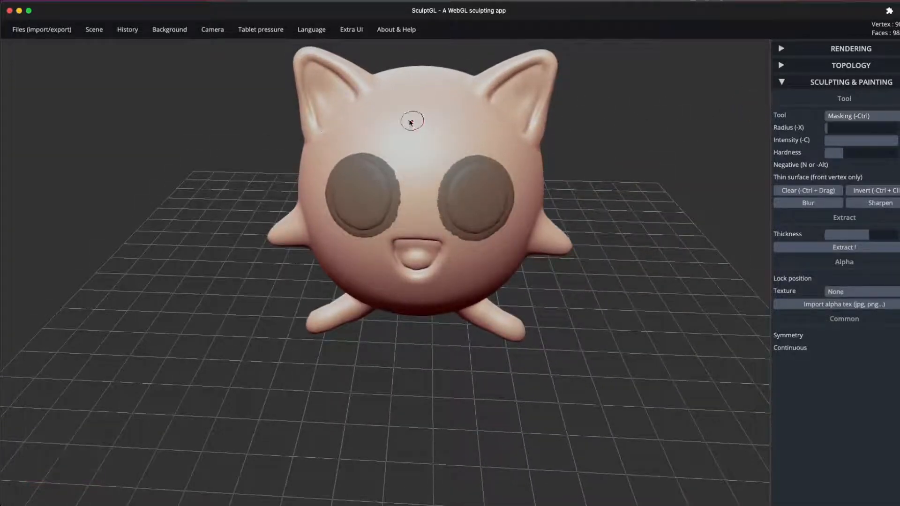
pyautogui.moveTo(409, 104)
pyautogui.mouseDown()
pyautogui.moveTo(406, 127)
pyautogui.moveTo(429, 145)
pyautogui.mouseUp()
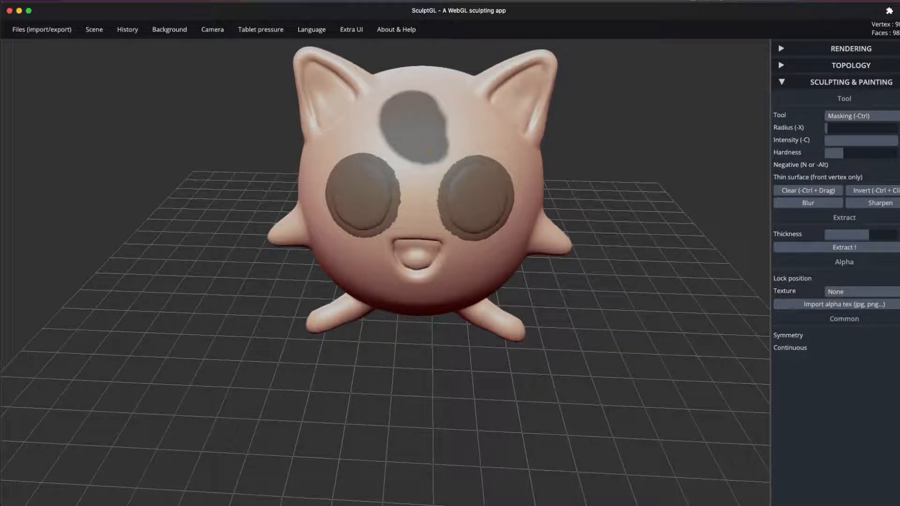
pyautogui.moveTo(602, 133); pyautogui.dragTo(589, 139)
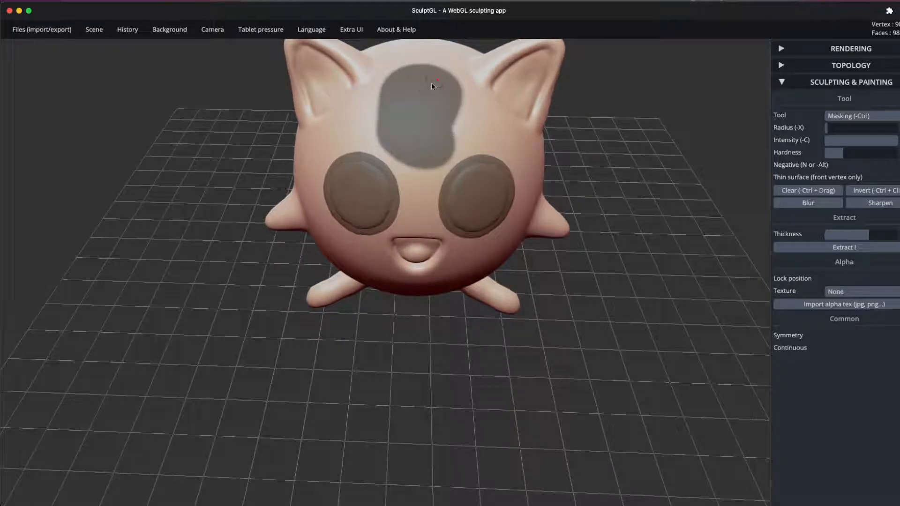
pyautogui.moveTo(632, 145); pyautogui.dragTo(572, 129)
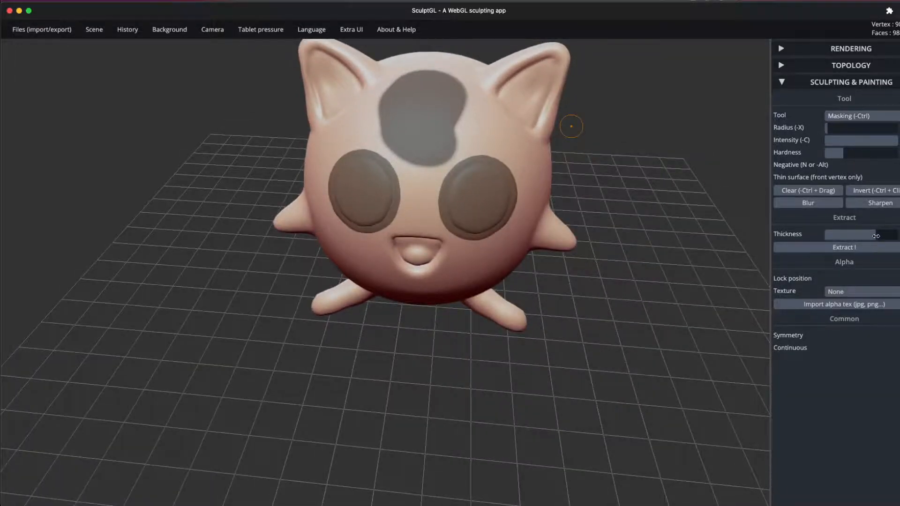
# Extract the masked forehead patch with a slightly greater thickness and select the extracted piece.
pyautogui.moveTo(876, 237); pyautogui.dragTo(875, 237)
pyautogui.keyDown('ctrl'); pyautogui.scroll(5, 876, 238); pyautogui.keyUp('ctrl')
pyautogui.keyDown('ctrl'); pyautogui.scroll(-5, 875, 237); pyautogui.keyUp('ctrl')
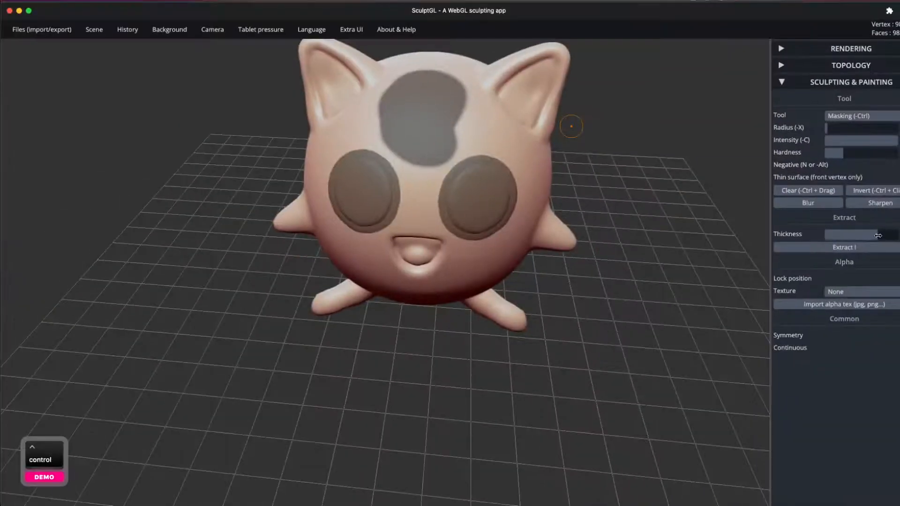
pyautogui.click(844, 247)
pyautogui.moveTo(617, 167); pyautogui.dragTo(672, 176)
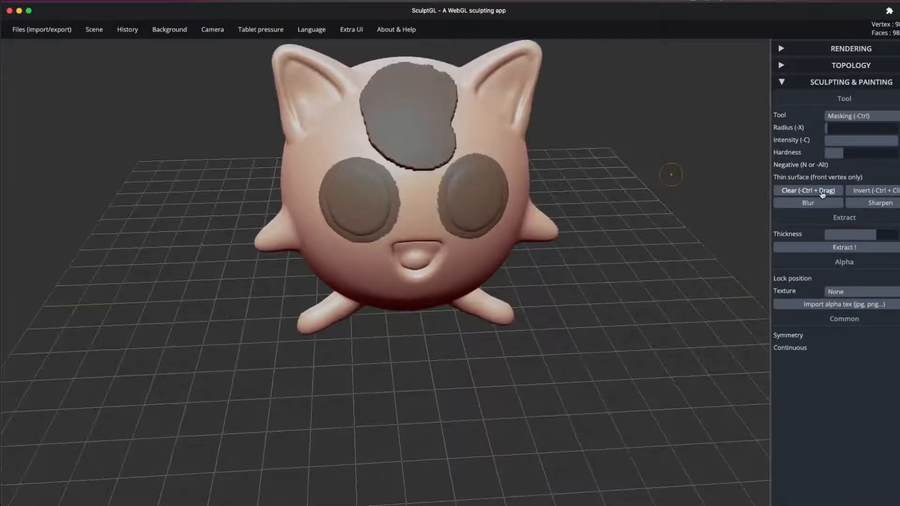
pyautogui.click(432, 121)
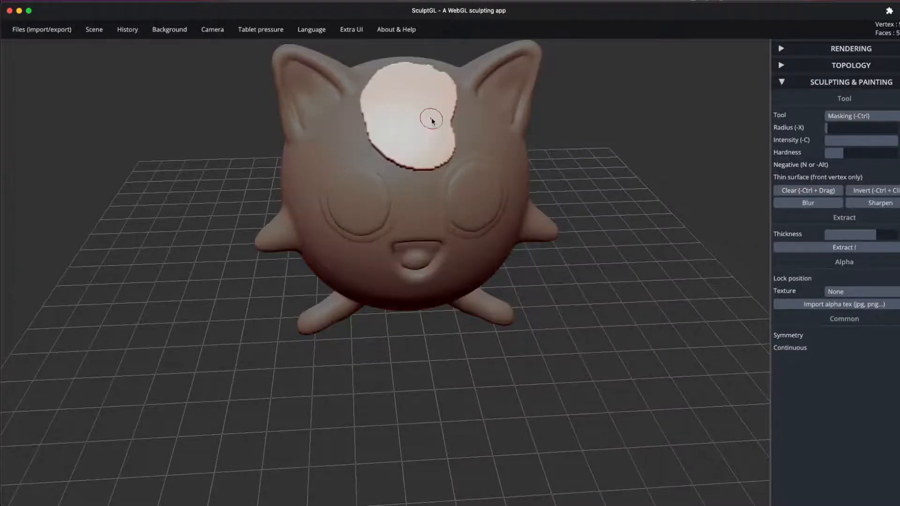
# Smooth the jagged edges all around the extracted forehead piece.
pyautogui.moveTo(581, 138); pyautogui.dragTo(680, 157)
pyautogui.moveTo(353, 96)
pyautogui.keyDown('shift'); pyautogui.mouseDown()
pyautogui.moveTo(379, 157)
pyautogui.moveTo(368, 83)
pyautogui.mouseUp(); pyautogui.keyUp('shift')
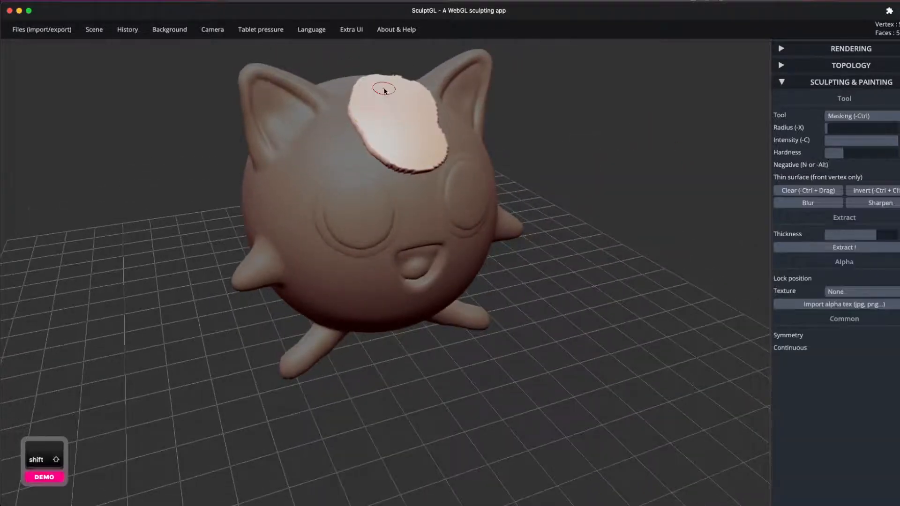
pyautogui.moveTo(511, 87)
pyautogui.mouseDown()
pyautogui.moveTo(413, 122)
pyautogui.moveTo(451, 112)
pyautogui.mouseUp()
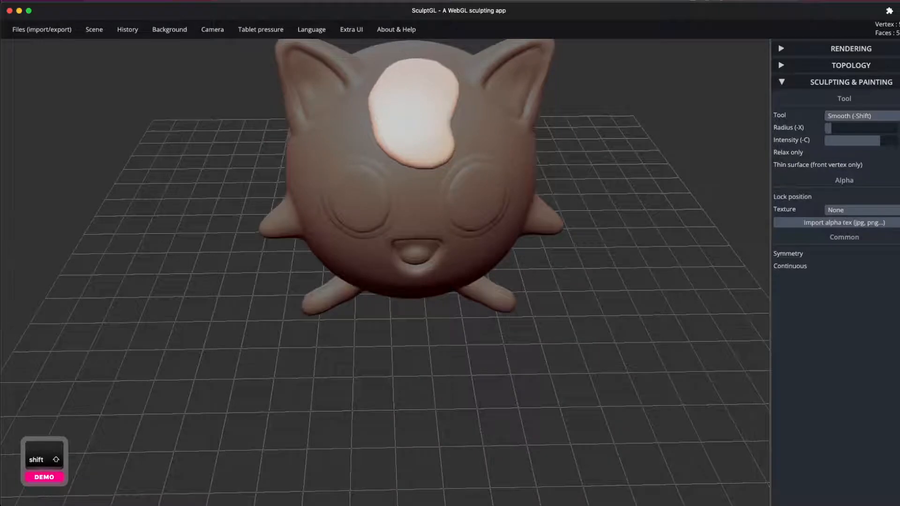
pyautogui.moveTo(373, 106)
pyautogui.keyDown('shift'); pyautogui.mouseDown()
pyautogui.moveTo(456, 115)
pyautogui.moveTo(377, 131)
pyautogui.mouseUp(); pyautogui.keyUp('shift')
pyautogui.moveTo(633, 117); pyautogui.dragTo(521, 134)
pyautogui.keyDown('shift'); pyautogui.moveTo(486, 72); pyautogui.dragTo(465, 129); pyautogui.keyUp('shift')
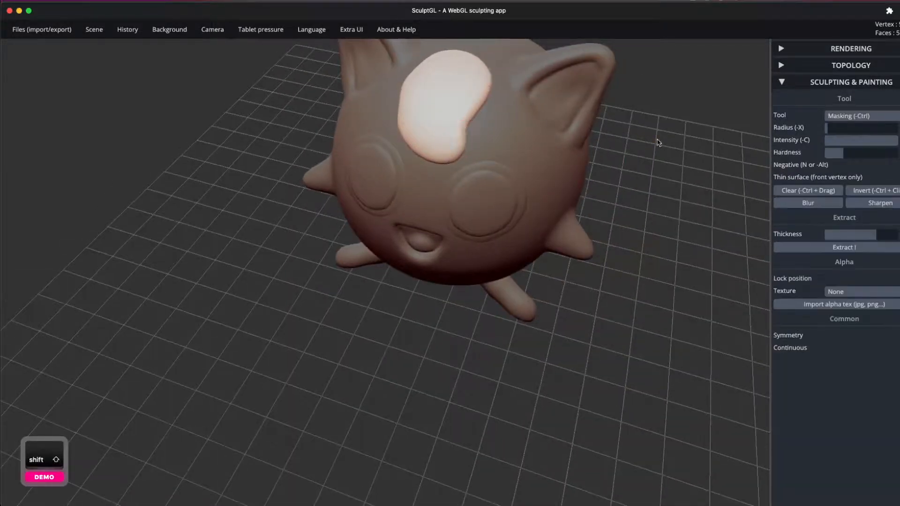
# Puff up the upper part of the forehead hair tuft with the Inflate tool, undoing the first stroke.
pyautogui.moveTo(658, 142); pyautogui.dragTo(490, 87)
pyautogui.moveTo(699, 70); pyautogui.dragTo(638, 77)
pyautogui.click(862, 116)
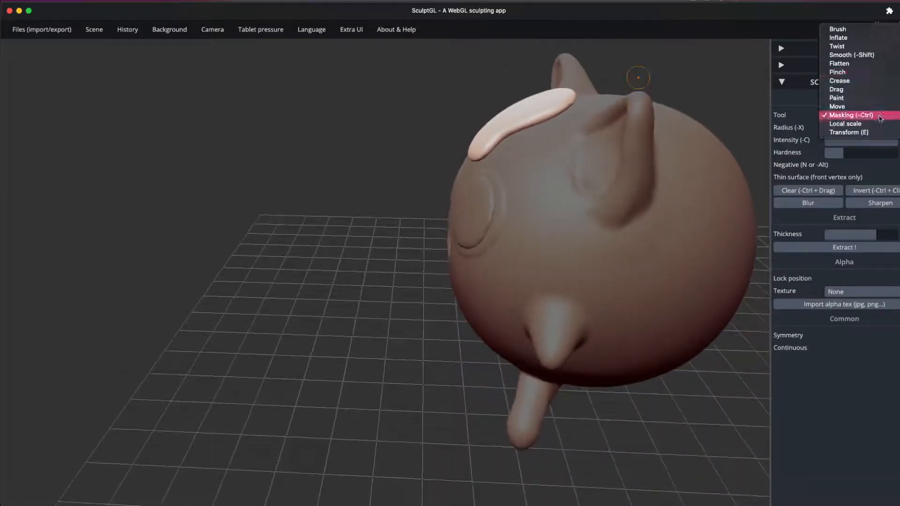
pyautogui.click(861, 41)
pyautogui.moveTo(664, 70); pyautogui.dragTo(665, 110)
pyautogui.hotkey('ctrl', 'z')
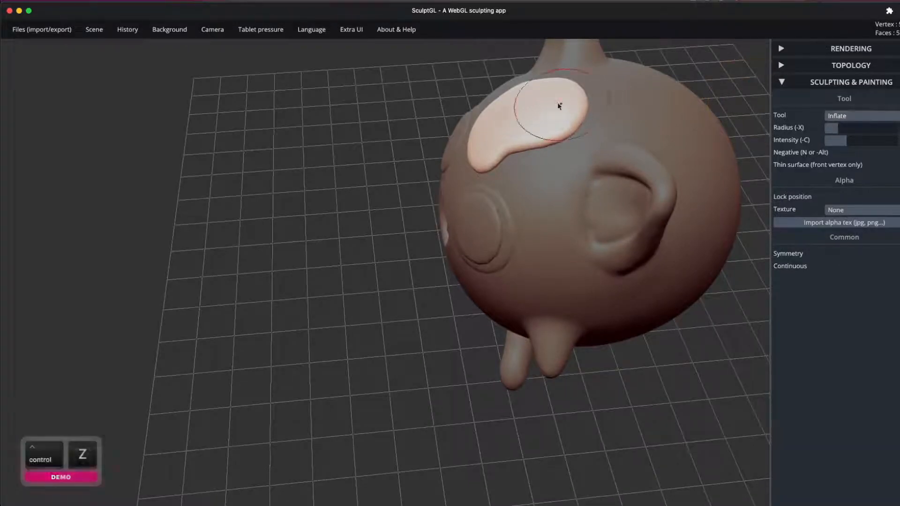
pyautogui.moveTo(559, 104); pyautogui.dragTo(526, 115)
pyautogui.moveTo(664, 76); pyautogui.dragTo(668, 85)
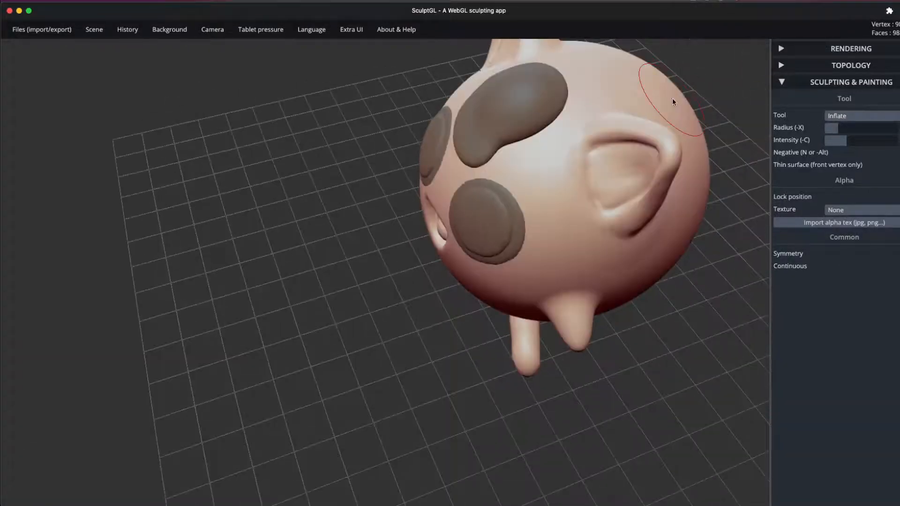
pyautogui.moveTo(672, 98); pyautogui.dragTo(666, 251)
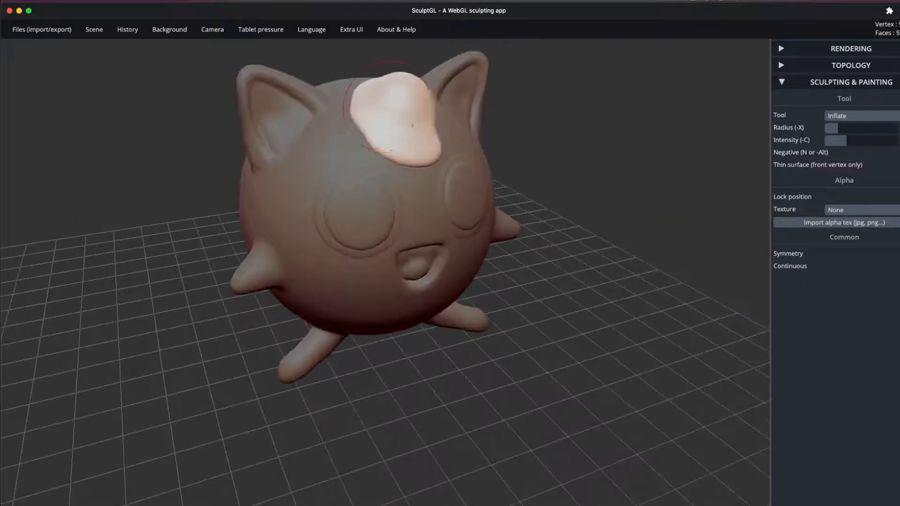
# Inflate the rear and side of the hair tuft further and smooth the swollen surface.
pyautogui.moveTo(390, 107)
pyautogui.mouseDown()
pyautogui.moveTo(378, 109)
pyautogui.moveTo(389, 96)
pyautogui.moveTo(375, 101)
pyautogui.mouseUp()
pyautogui.moveTo(609, 89)
pyautogui.mouseDown()
pyautogui.moveTo(461, 89)
pyautogui.moveTo(446, 127)
pyautogui.mouseUp()
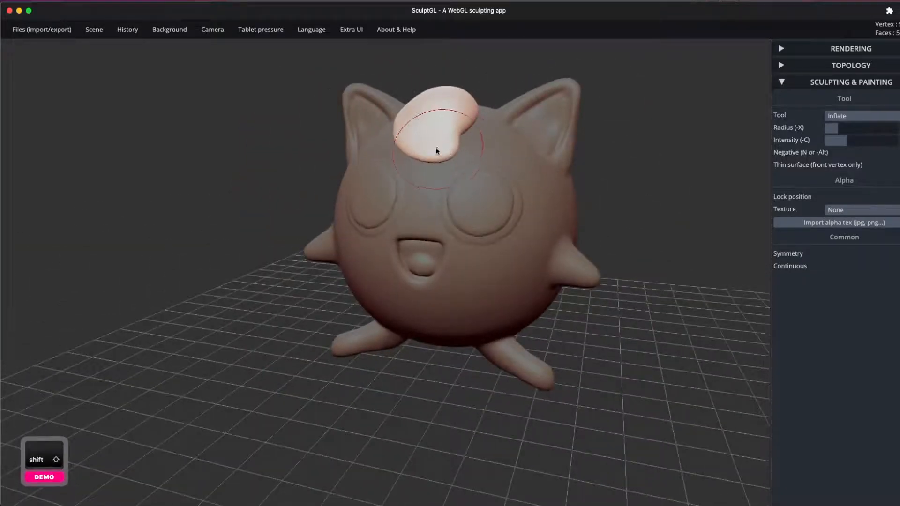
pyautogui.moveTo(624, 111); pyautogui.dragTo(665, 147)
pyautogui.hotkey('ctrl', 'z')
pyautogui.moveTo(621, 168); pyautogui.dragTo(639, 157)
pyautogui.moveTo(353, 102); pyautogui.dragTo(357, 99)
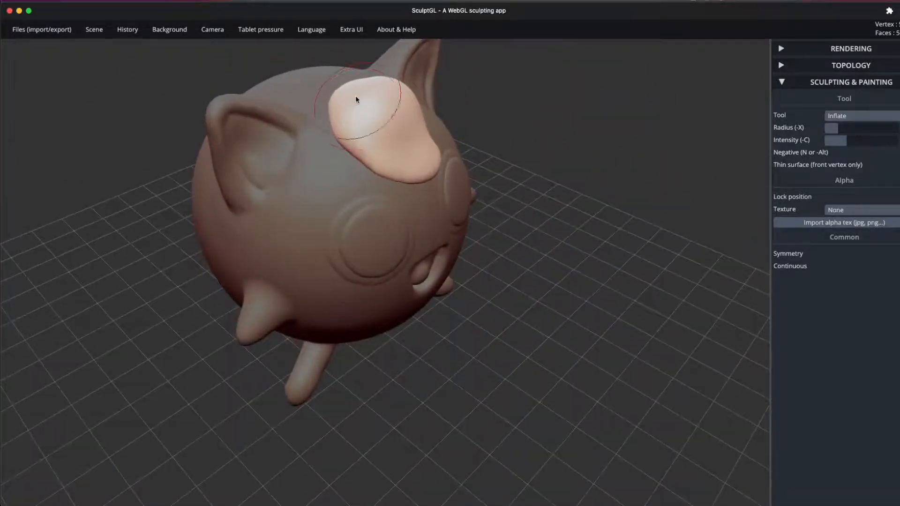
pyautogui.moveTo(536, 91); pyautogui.dragTo(528, 65)
pyautogui.keyDown('shift'); pyautogui.moveTo(349, 96); pyautogui.dragTo(364, 99); pyautogui.keyUp('shift')
pyautogui.moveTo(562, 148); pyautogui.dragTo(440, 130)
# Pull the tuft's lower tip sideways and upward into a curl with the Drag tool, smoothing the tip.
pyautogui.click(860, 117)
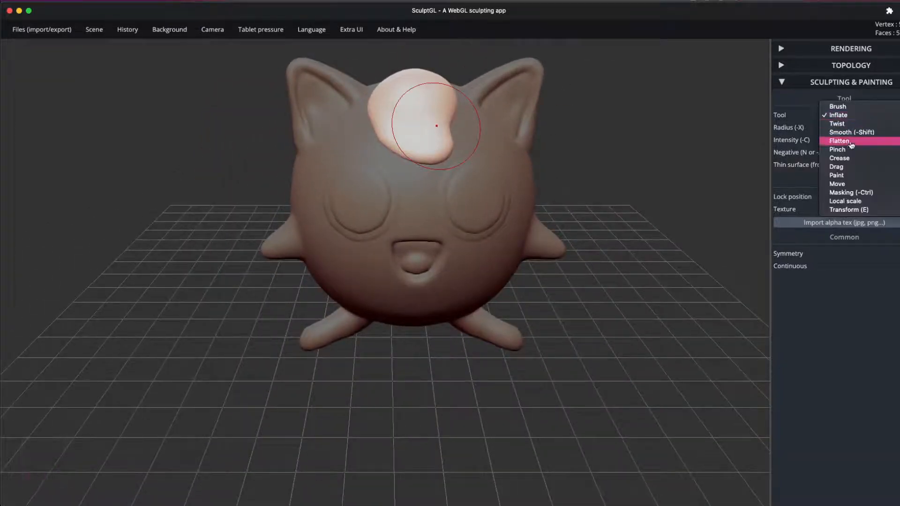
pyautogui.click(844, 167)
pyautogui.moveTo(656, 169); pyautogui.dragTo(553, 168)
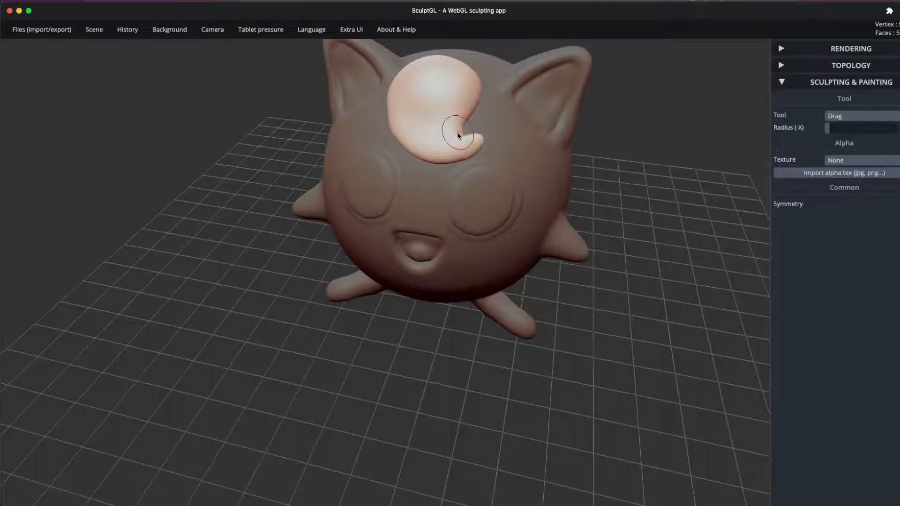
pyautogui.keyDown('shift'); pyautogui.moveTo(474, 136); pyautogui.dragTo(473, 147); pyautogui.keyUp('shift')
pyautogui.moveTo(670, 106); pyautogui.dragTo(596, 139)
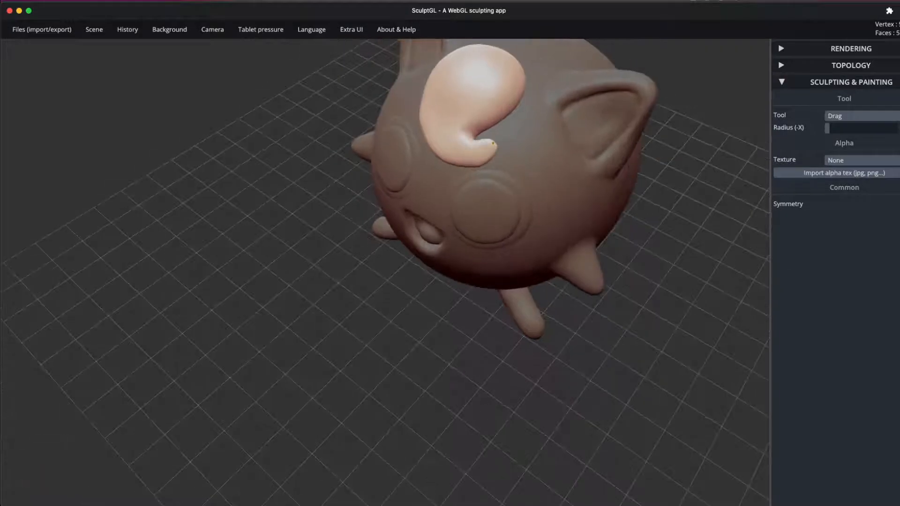
pyautogui.moveTo(485, 155)
pyautogui.keyDown('shift'); pyautogui.mouseDown()
pyautogui.moveTo(512, 125)
pyautogui.moveTo(501, 141)
pyautogui.mouseUp(); pyautogui.keyUp('shift')
pyautogui.moveTo(686, 167); pyautogui.dragTo(708, 130)
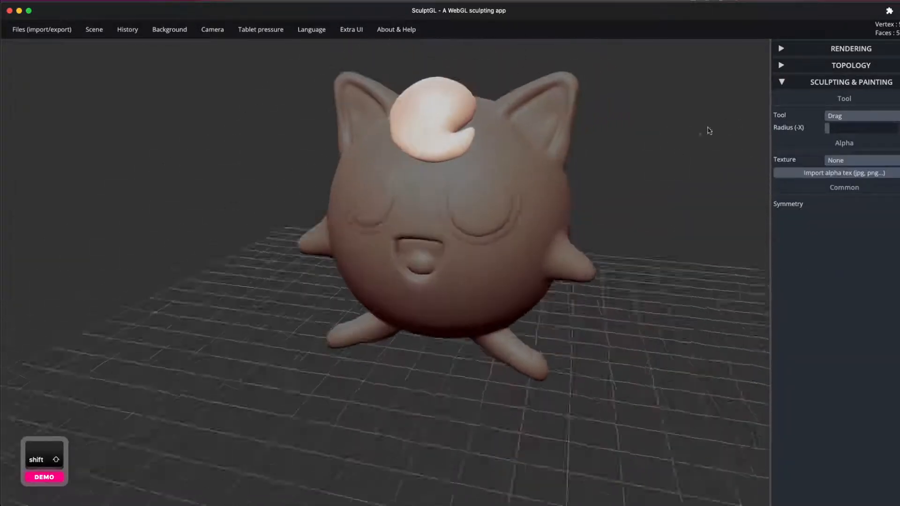
# Refine and smooth the hair tuft's outer edge and rear end from several angles.
pyautogui.keyDown('shift'); pyautogui.moveTo(383, 113); pyautogui.dragTo(390, 91); pyautogui.keyUp('shift')
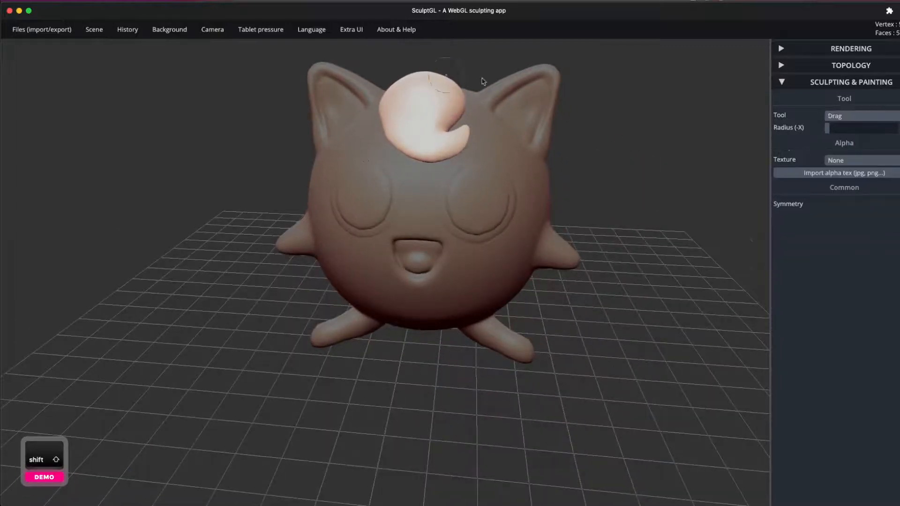
pyautogui.moveTo(482, 80); pyautogui.dragTo(605, 173)
pyautogui.keyDown('shift'); pyautogui.moveTo(351, 107); pyautogui.dragTo(349, 128); pyautogui.keyUp('shift')
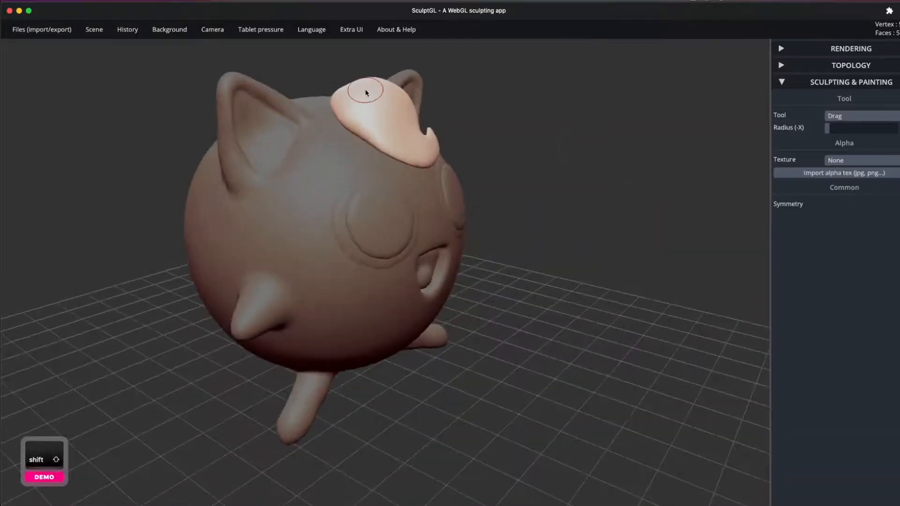
pyautogui.moveTo(478, 105); pyautogui.dragTo(558, 179)
pyautogui.keyDown('shift'); pyautogui.moveTo(356, 134); pyautogui.dragTo(368, 116); pyautogui.keyUp('shift')
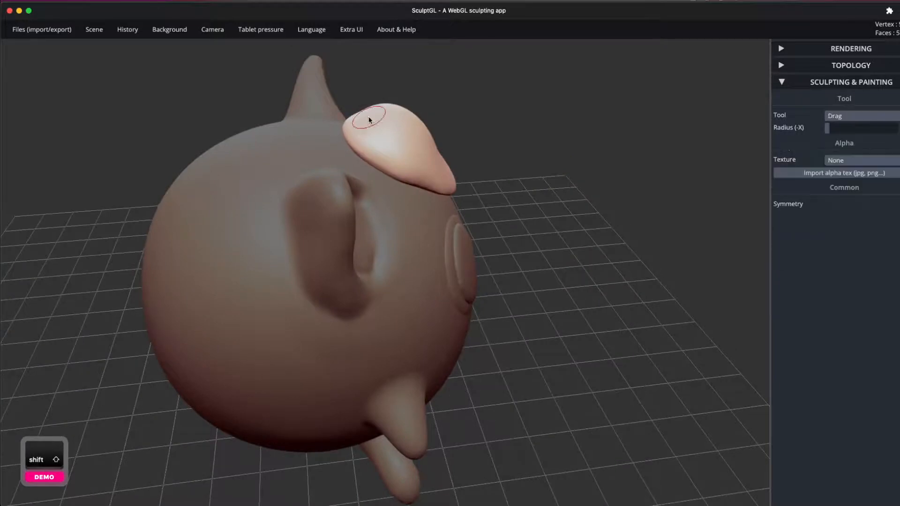
pyautogui.moveTo(675, 150); pyautogui.dragTo(574, 158)
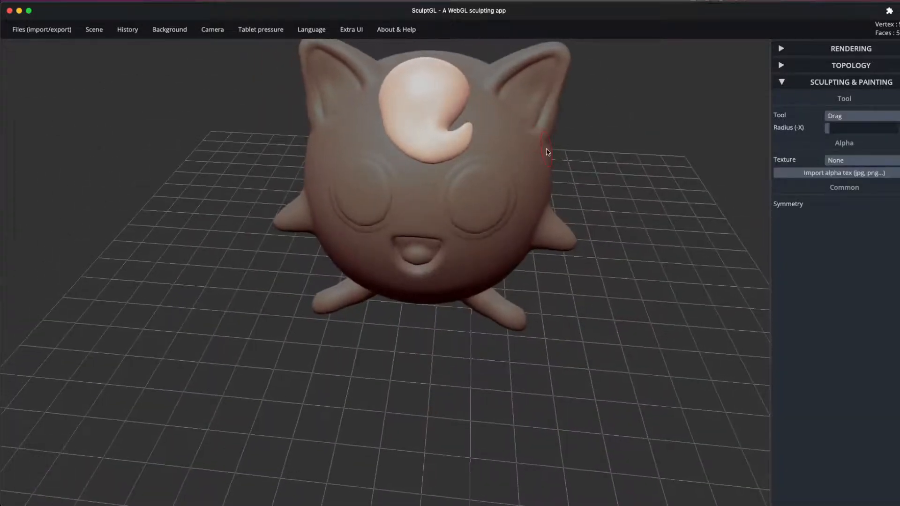
# Thicken the hair tuft's curled tip using the Inflate tool with a smaller radius, and smooth it.
pyautogui.click(837, 116)
pyautogui.click(850, 62)
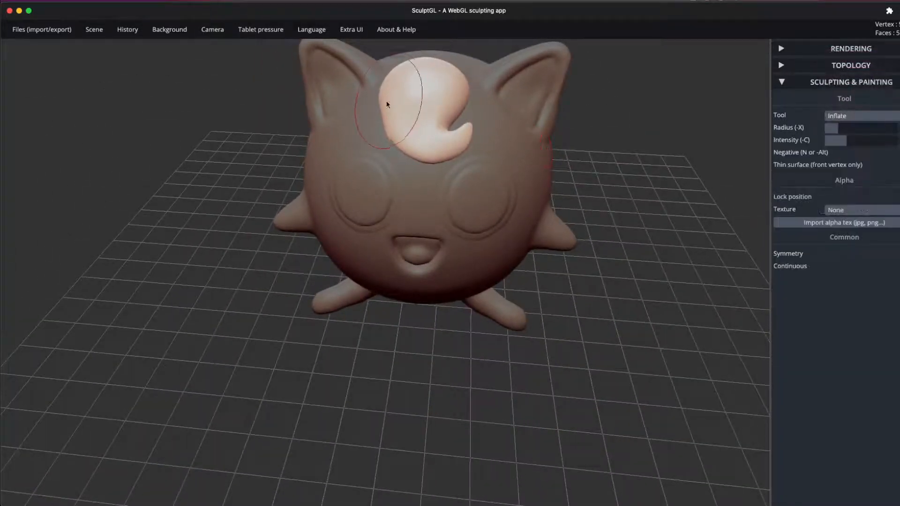
pyautogui.moveTo(476, 79); pyautogui.dragTo(394, 82)
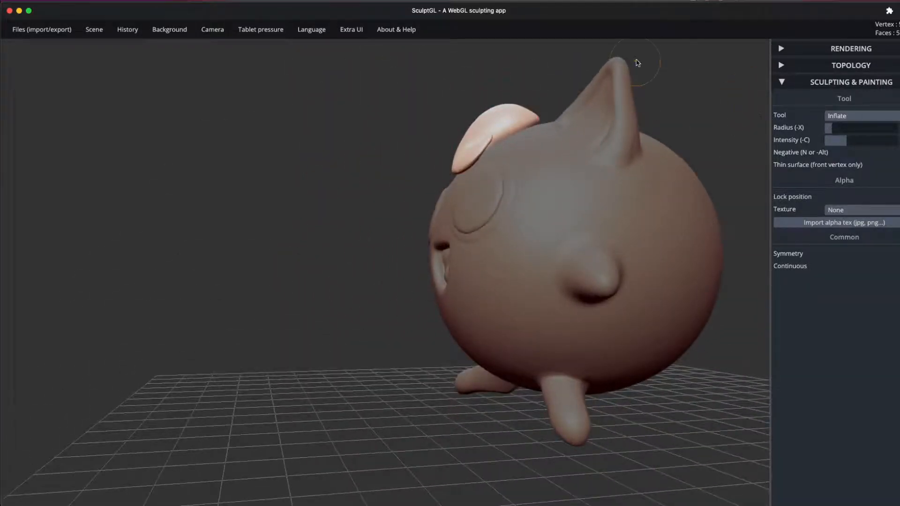
pyautogui.moveTo(638, 62); pyautogui.dragTo(630, 94)
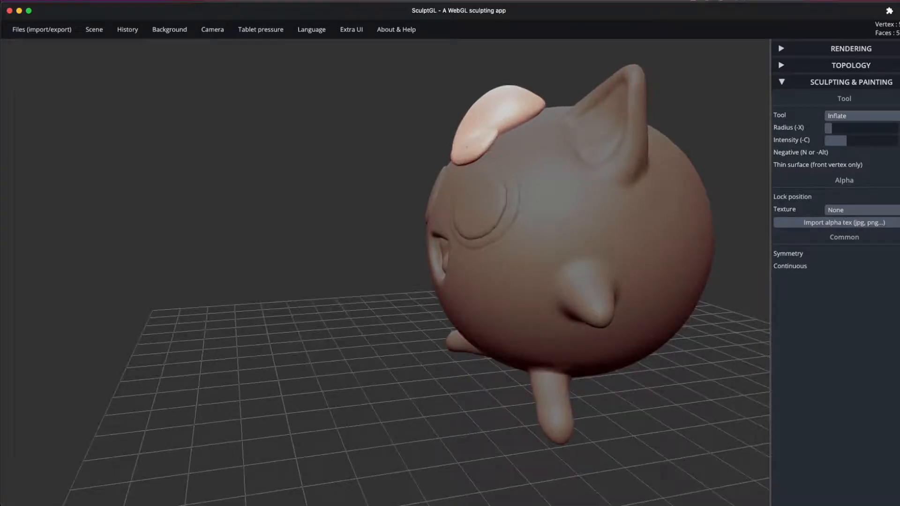
pyautogui.moveTo(608, 46); pyautogui.dragTo(391, 180)
pyautogui.press('shift')
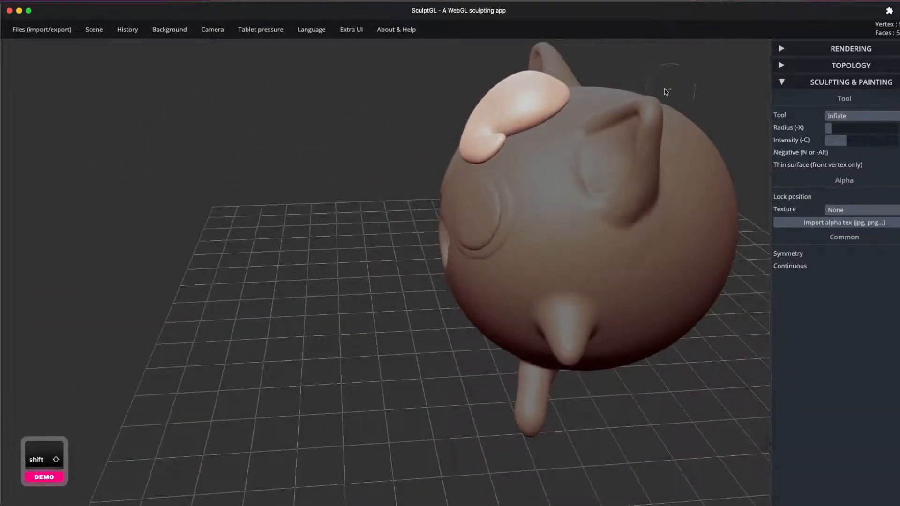
# Use the Transform tool to lower the hair tuft slightly and shift it back against the head.
pyautogui.click(866, 116)
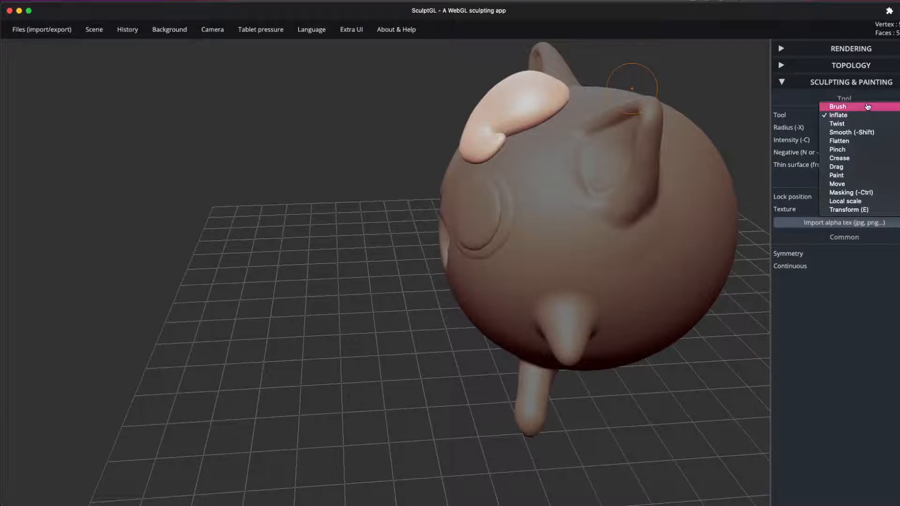
pyautogui.click(858, 210)
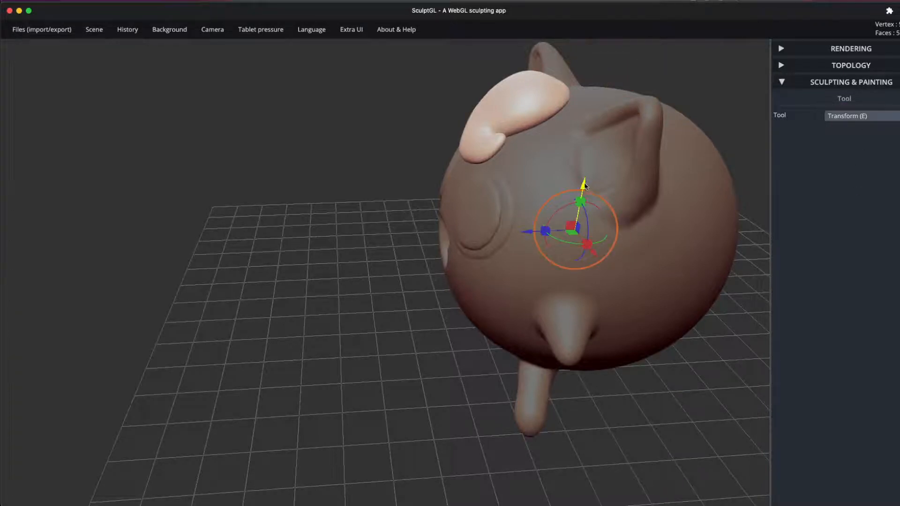
pyautogui.moveTo(584, 185); pyautogui.dragTo(584, 191)
pyautogui.moveTo(531, 236); pyautogui.dragTo(538, 237)
pyautogui.moveTo(660, 95); pyautogui.dragTo(705, 109)
pyautogui.moveTo(708, 201); pyautogui.dragTo(554, 236)
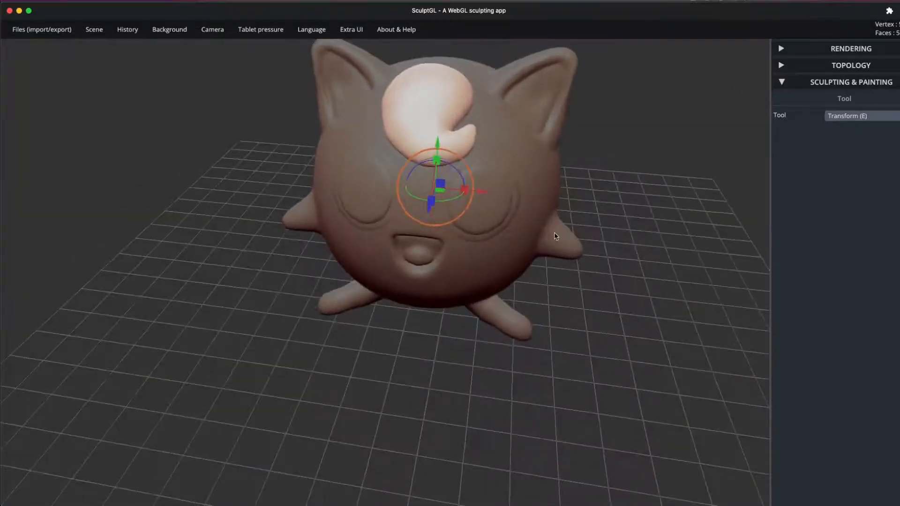
# Carve a curved groove from the curl's inner notch into the hair tuft with the Crease tool, undoing the first attempt.
pyautogui.click(847, 116)
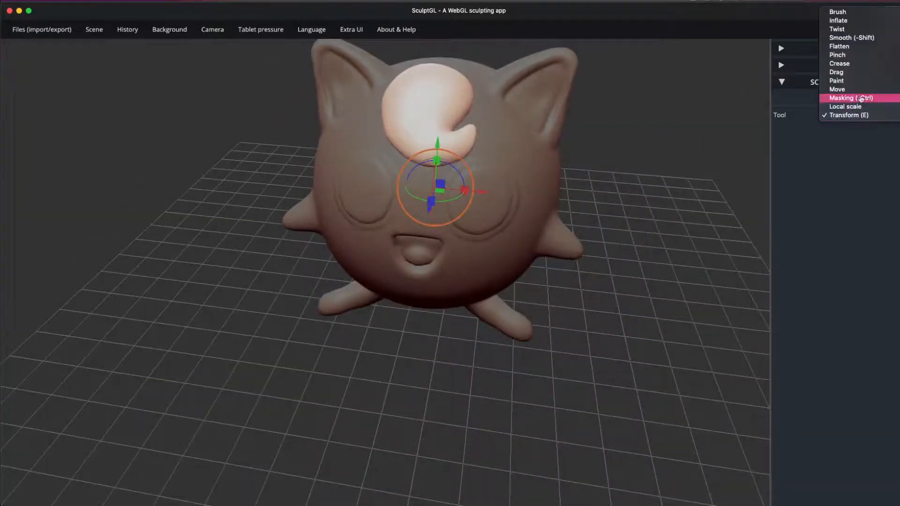
pyautogui.click(840, 63)
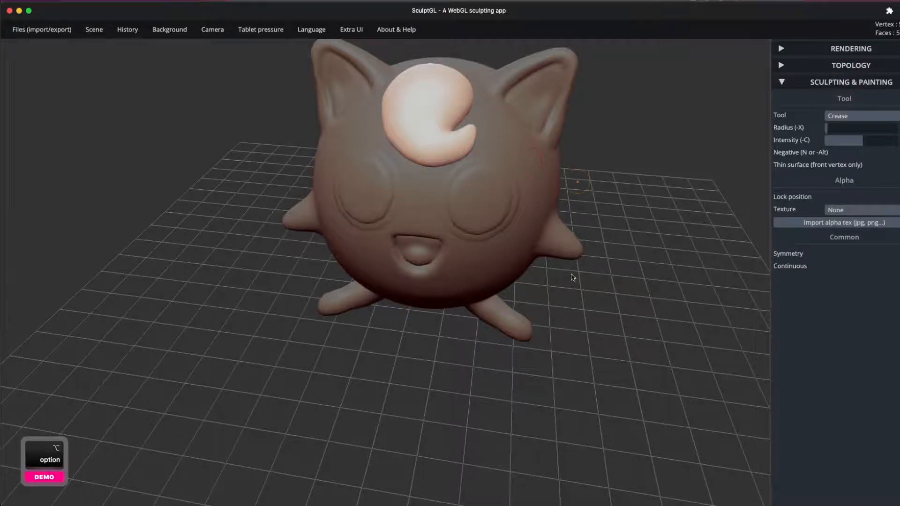
pyautogui.moveTo(612, 169); pyautogui.dragTo(587, 292)
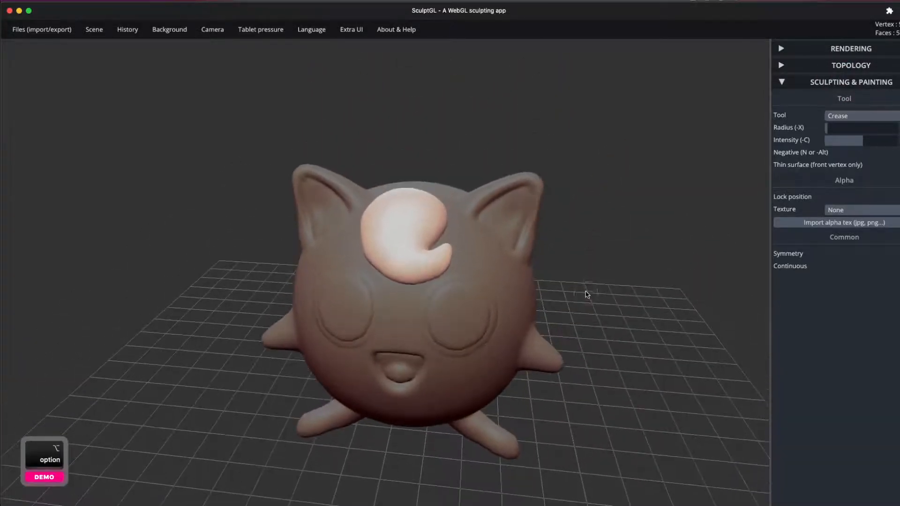
pyautogui.moveTo(603, 245); pyautogui.dragTo(542, 259)
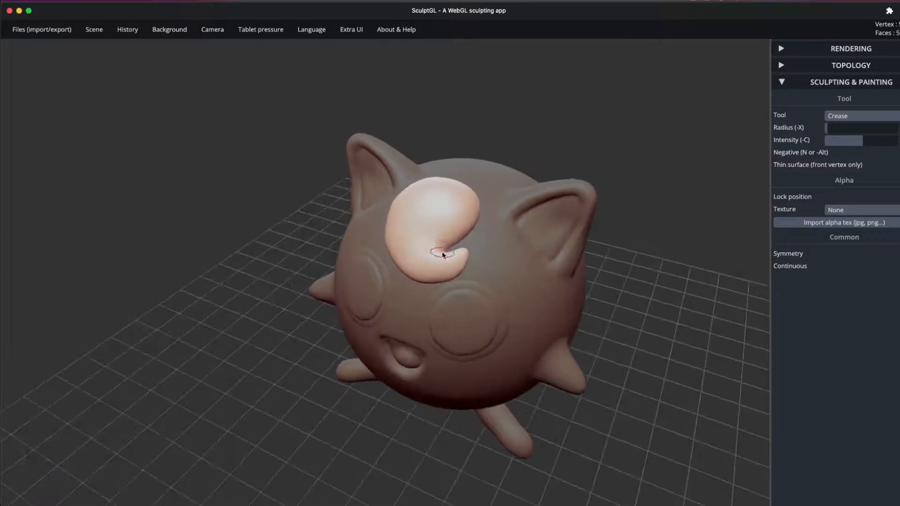
pyautogui.moveTo(666, 136); pyautogui.dragTo(613, 137)
pyautogui.hotkey('ctrl', 'z')
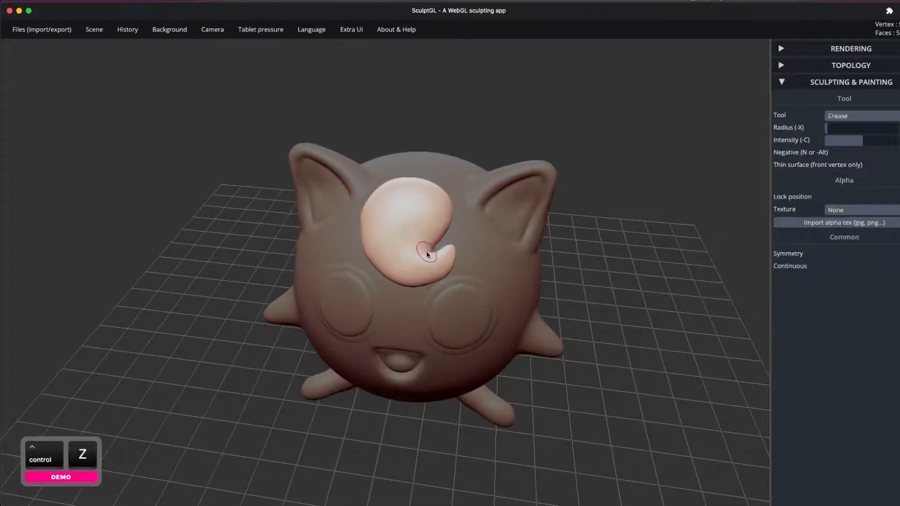
pyautogui.moveTo(428, 252); pyautogui.dragTo(393, 236)
pyautogui.moveTo(605, 244); pyautogui.dragTo(513, 249)
# Build up the hair tuft's curl along the groove with the Brush tool and smooth the strokes.
pyautogui.click(856, 115)
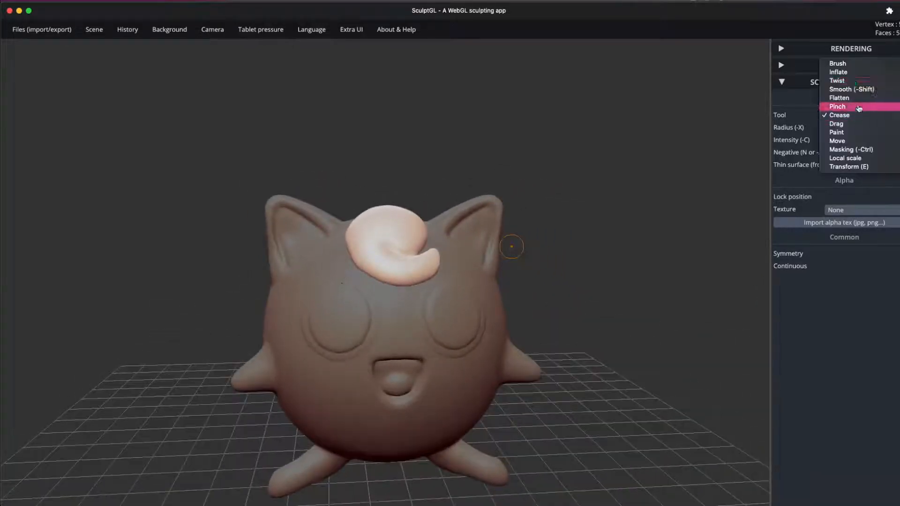
pyautogui.click(849, 64)
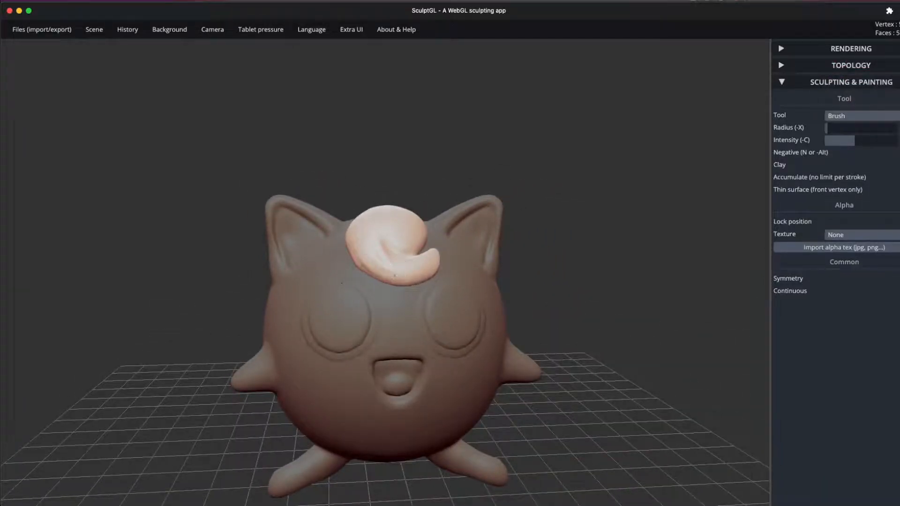
pyautogui.moveTo(503, 199); pyautogui.dragTo(417, 228)
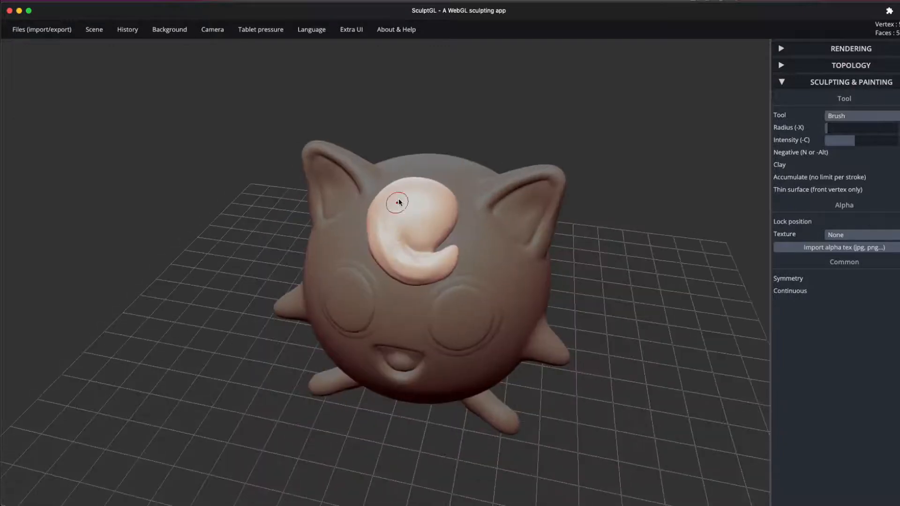
pyautogui.press('shift')
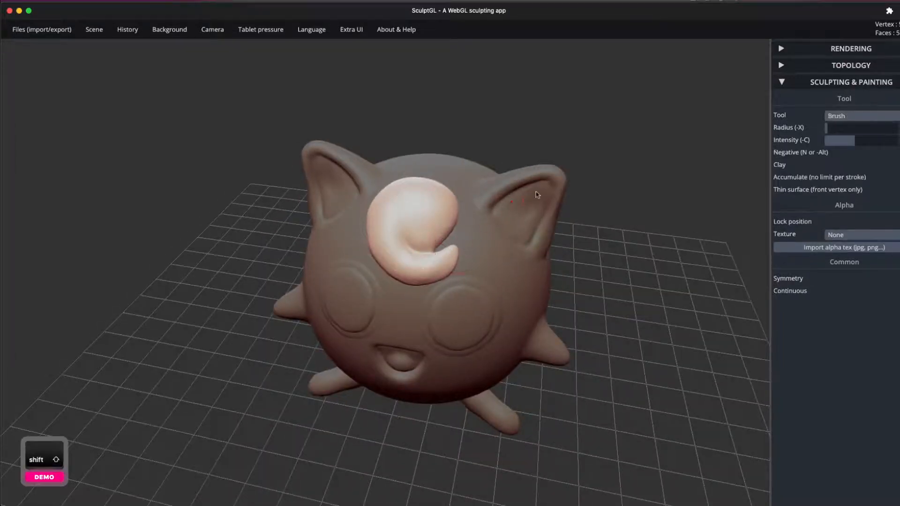
pyautogui.moveTo(553, 207)
pyautogui.mouseDown()
pyautogui.moveTo(597, 177)
pyautogui.moveTo(589, 148)
pyautogui.moveTo(526, 231)
pyautogui.mouseUp()
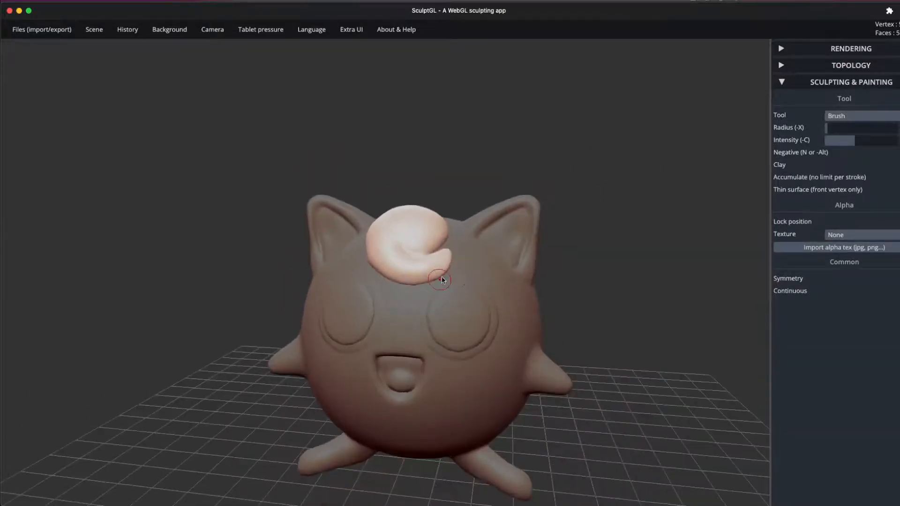
# Switch to the Move tool and select the character's body.
pyautogui.click(854, 119)
pyautogui.click(837, 192)
pyautogui.moveTo(610, 225); pyautogui.dragTo(602, 280)
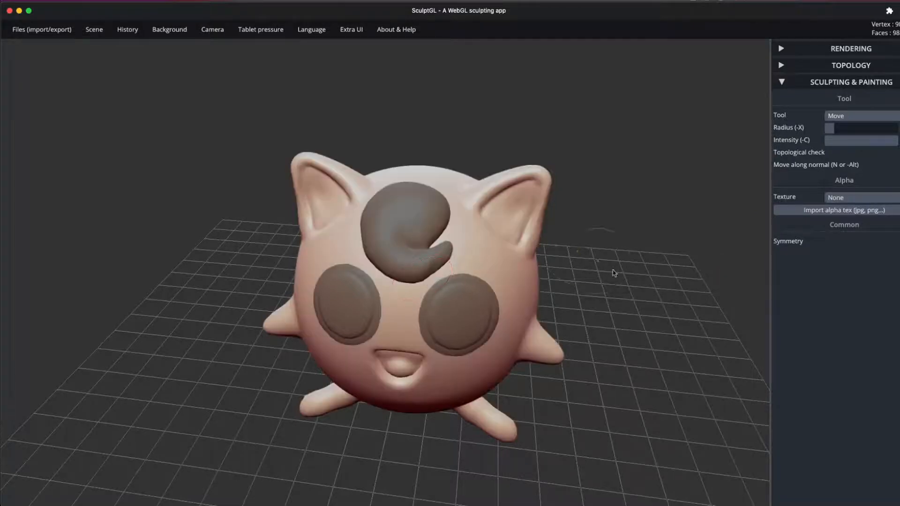
pyautogui.moveTo(613, 270)
pyautogui.mouseDown()
pyautogui.moveTo(656, 252)
pyautogui.moveTo(639, 232)
pyautogui.mouseUp()
# Thicken the ends of the arms slightly with the Inflate tool and smooth them, undoing the first stroke.
pyautogui.keyDown('ctrl'); pyautogui.moveTo(593, 298); pyautogui.dragTo(281, 394, button='right'); pyautogui.keyUp('ctrl')
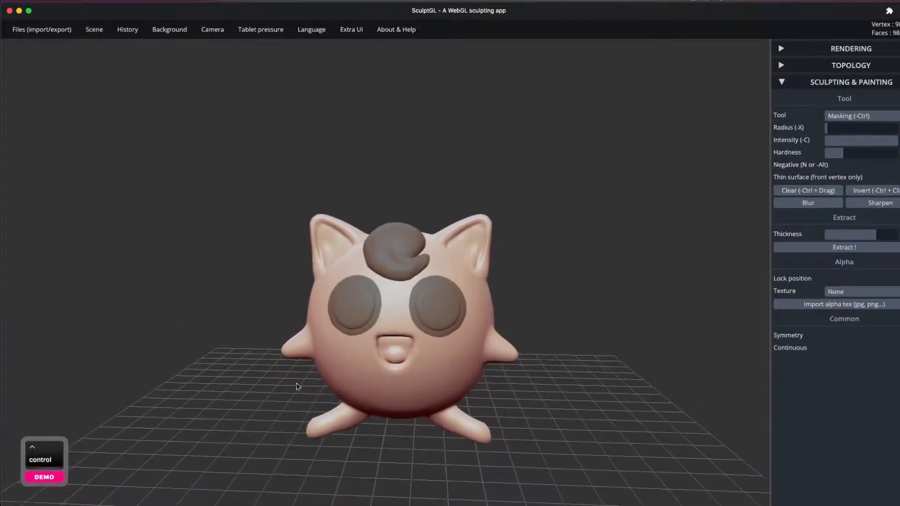
pyautogui.keyDown('alt'); pyautogui.moveTo(263, 399); pyautogui.dragTo(332, 301); pyautogui.keyUp('alt')
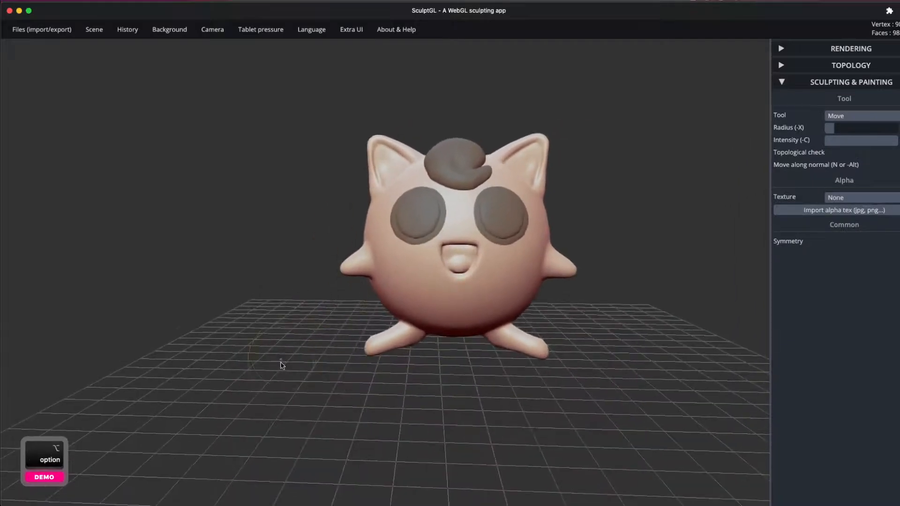
pyautogui.moveTo(281, 366); pyautogui.dragTo(617, 259)
pyautogui.press('shift')
pyautogui.click(859, 118)
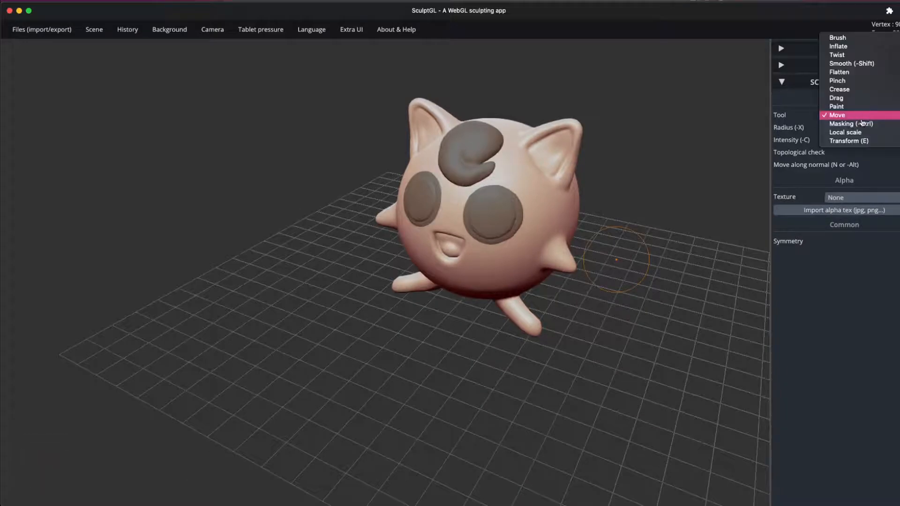
pyautogui.click(838, 47)
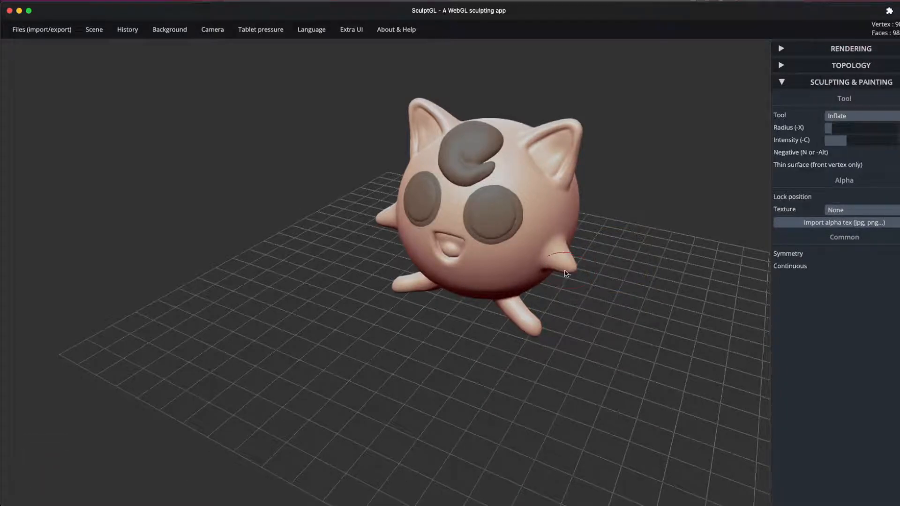
pyautogui.moveTo(588, 267)
pyautogui.mouseDown()
pyautogui.moveTo(599, 262)
pyautogui.moveTo(583, 264)
pyautogui.mouseUp()
pyautogui.press('super+z')
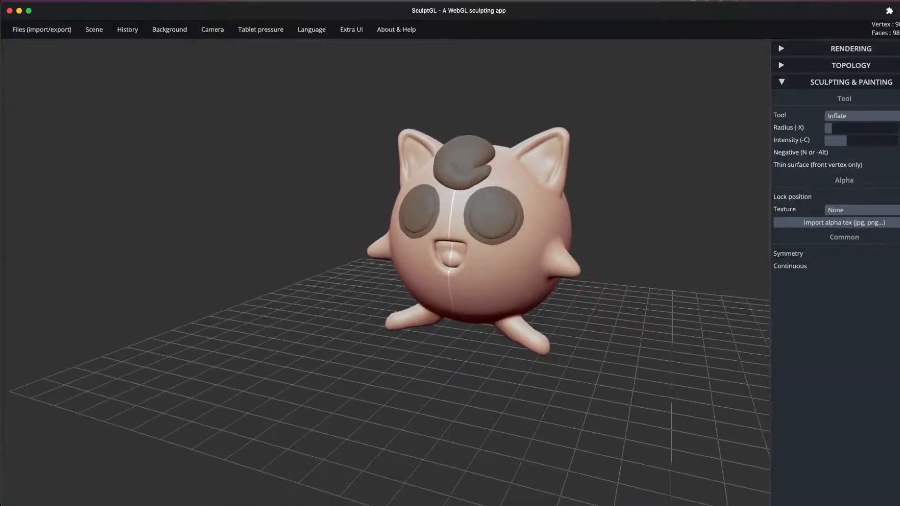
pyautogui.moveTo(634, 281); pyautogui.dragTo(568, 263)
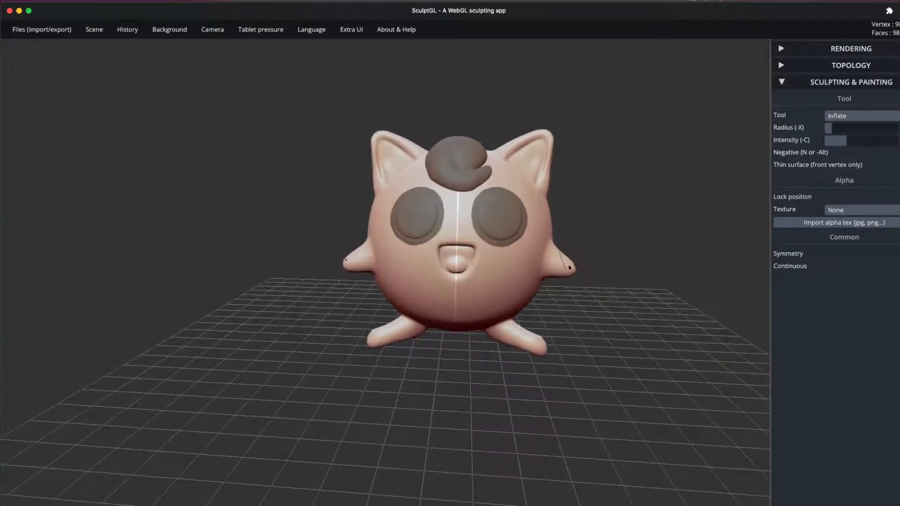
pyautogui.press('shift')
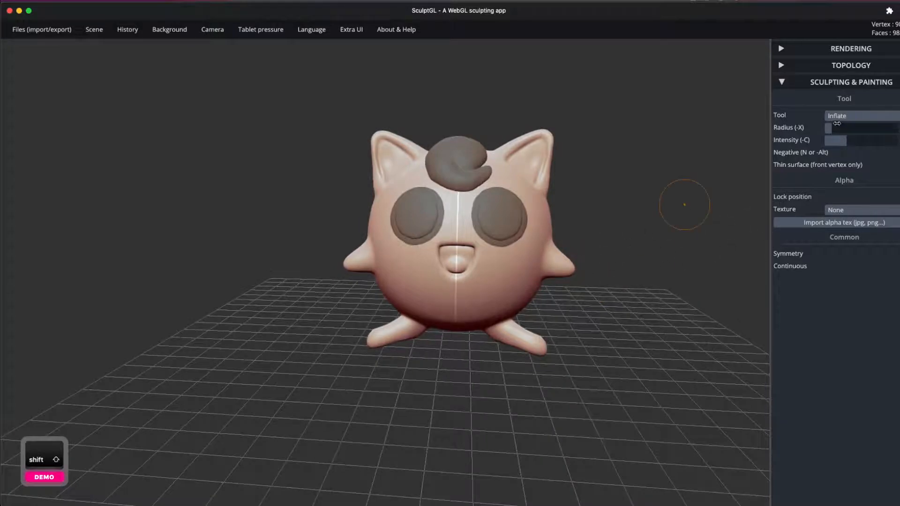
# Reduce the Inflate radius and round out the arm tips, smoothing the result.
pyautogui.moveTo(836, 125); pyautogui.dragTo(833, 126)
pyautogui.moveTo(656, 150)
pyautogui.mouseDown()
pyautogui.moveTo(601, 193)
pyautogui.moveTo(598, 210)
pyautogui.mouseUp()
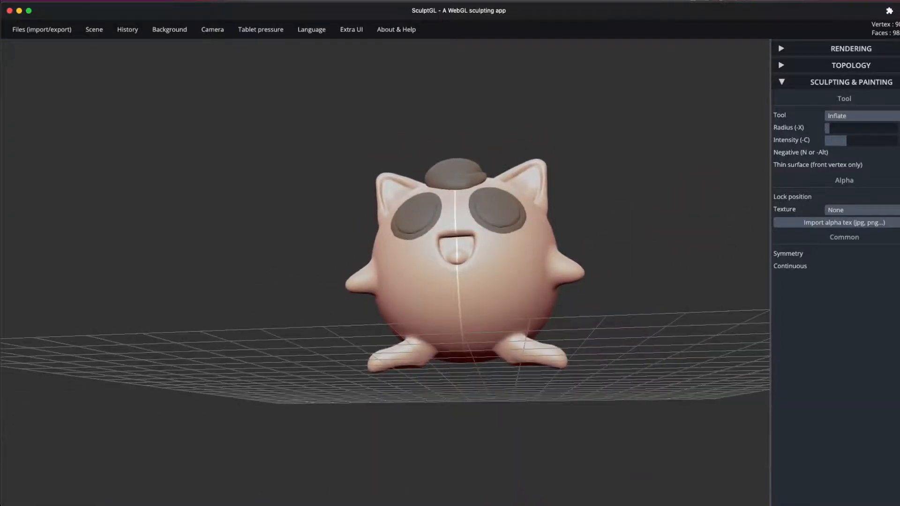
pyautogui.moveTo(637, 257); pyautogui.dragTo(637, 295)
pyautogui.keyDown('shift'); pyautogui.moveTo(565, 265); pyautogui.dragTo(569, 275); pyautogui.keyUp('shift')
pyautogui.moveTo(642, 236)
pyautogui.mouseDown()
pyautogui.moveTo(534, 227)
pyautogui.moveTo(595, 221)
pyautogui.moveTo(653, 249)
pyautogui.moveTo(631, 223)
pyautogui.mouseUp()
# Try reshaping the arms with the Move tool, first at its current radius and again at a smaller one, undoing both attempts.
pyautogui.click(851, 115)
pyautogui.click(837, 184)
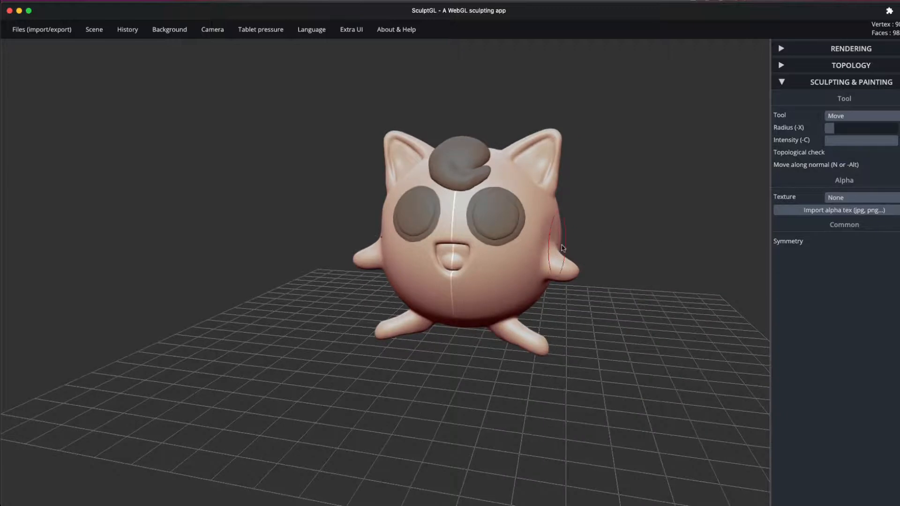
pyautogui.moveTo(564, 245); pyautogui.dragTo(610, 244)
pyautogui.hotkey('ctrl', 'z')
pyautogui.click(852, 117)
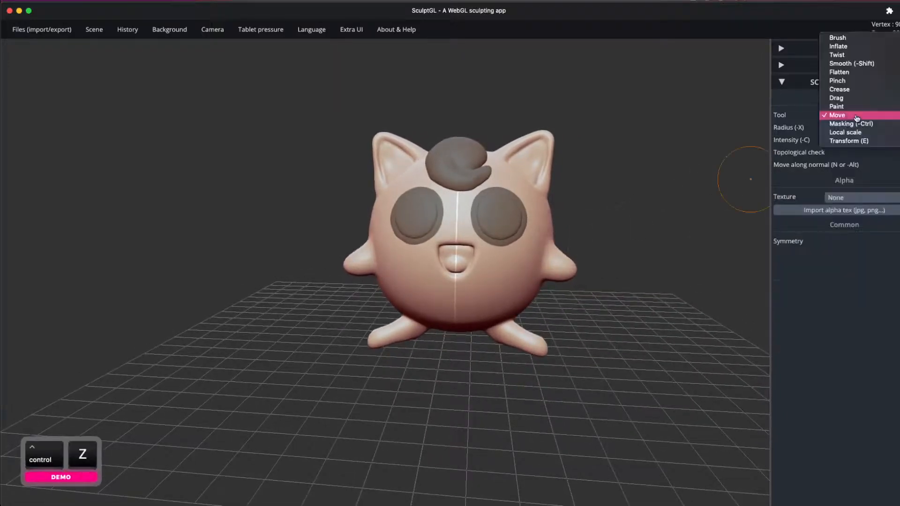
pyautogui.click(703, 212)
pyautogui.click(830, 127)
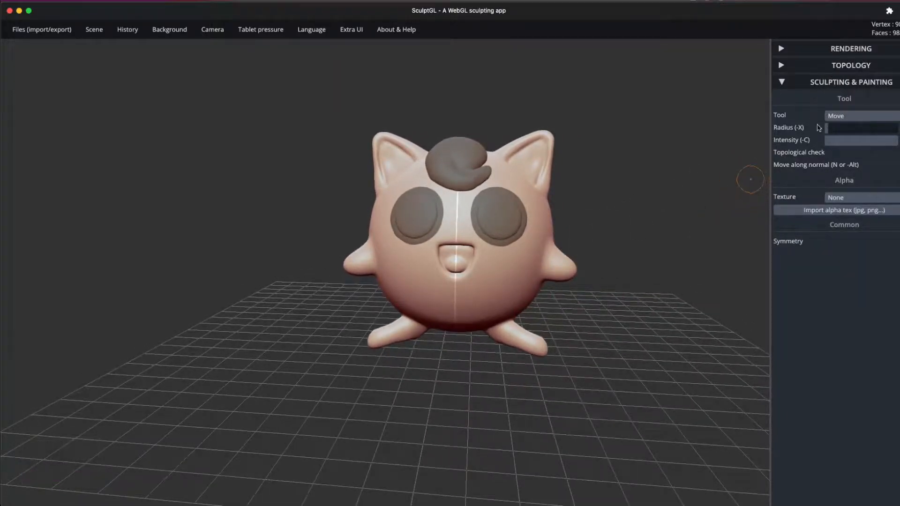
pyautogui.moveTo(621, 232); pyautogui.dragTo(584, 272)
pyautogui.press('shift')
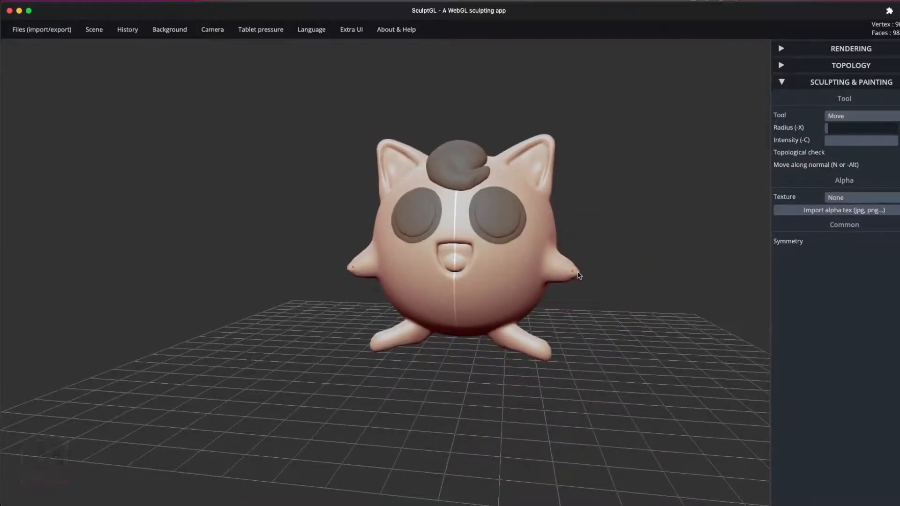
pyautogui.hotkey('ctrl', 'z')
# Enlarge the Move tool's radius and pull the arms and feet slightly outward to lengthen the limbs.
pyautogui.click(862, 117)
pyautogui.click(861, 120)
pyautogui.click(860, 120)
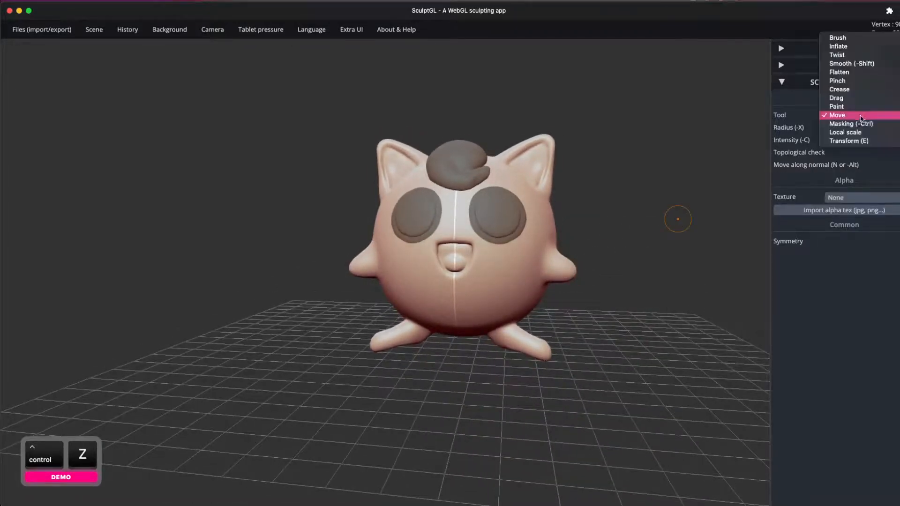
pyautogui.click(857, 118)
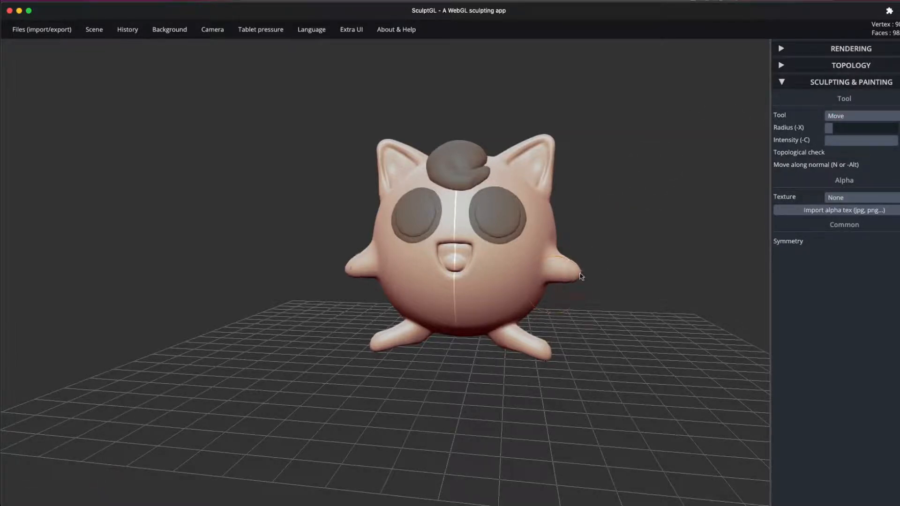
pyautogui.moveTo(588, 277)
pyautogui.mouseDown()
pyautogui.moveTo(649, 340)
pyautogui.moveTo(499, 327)
pyautogui.moveTo(572, 364)
pyautogui.moveTo(516, 322)
pyautogui.mouseUp()
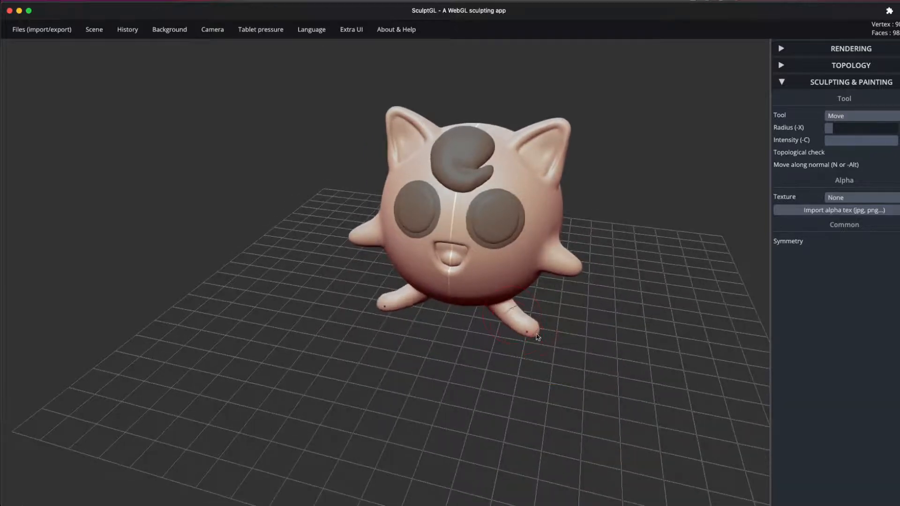
pyautogui.moveTo(579, 337)
pyautogui.mouseDown()
pyautogui.moveTo(545, 321)
pyautogui.moveTo(704, 335)
pyautogui.moveTo(595, 356)
pyautogui.moveTo(621, 340)
pyautogui.moveTo(586, 367)
pyautogui.moveTo(625, 287)
pyautogui.mouseUp()
# Add the inner eyes, the eye rims and the hair tuft to the body's selection.
pyautogui.keyDown('ctrl'); pyautogui.keyDown('shift'); pyautogui.click(505, 229); pyautogui.keyUp('shift'); pyautogui.keyUp('ctrl')
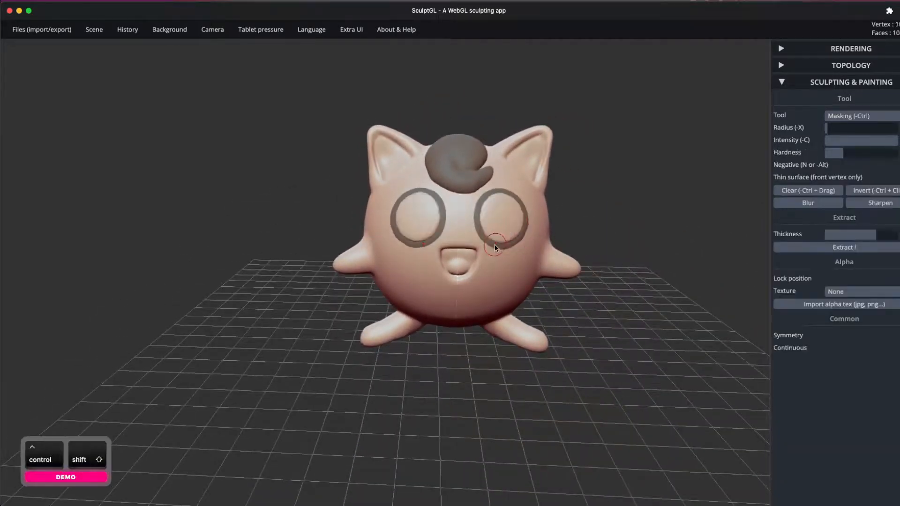
pyautogui.keyDown('ctrl'); pyautogui.keyDown('shift'); pyautogui.click(495, 244); pyautogui.keyUp('shift'); pyautogui.keyUp('ctrl')
pyautogui.keyDown('ctrl'); pyautogui.keyDown('shift'); pyautogui.click(467, 182); pyautogui.keyUp('shift'); pyautogui.keyUp('ctrl')
# Hide the scene's floor grid.
pyautogui.moveTo(626, 272); pyautogui.dragTo(371, 322)
pyautogui.moveTo(99, 39)
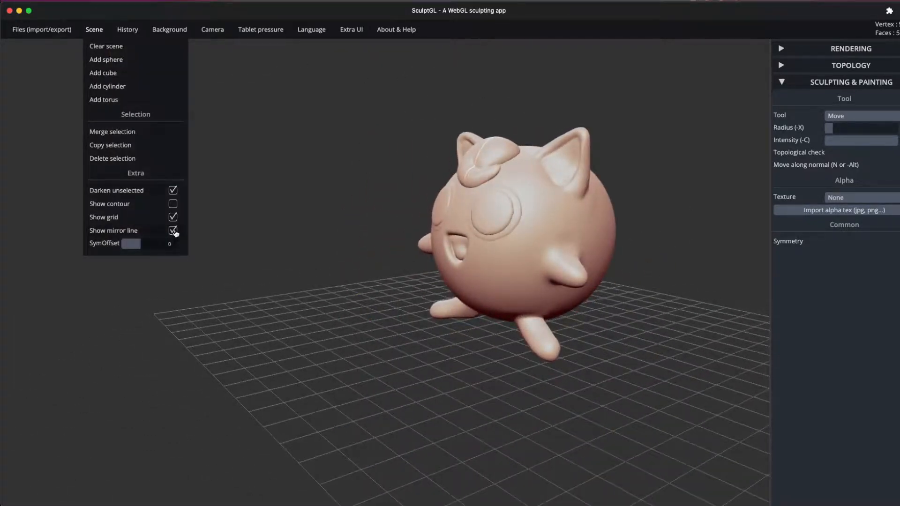
pyautogui.click(173, 217)
# Examine the whole character from the front and both sides, checking its proportions and surface.
pyautogui.moveTo(335, 312); pyautogui.dragTo(398, 292)
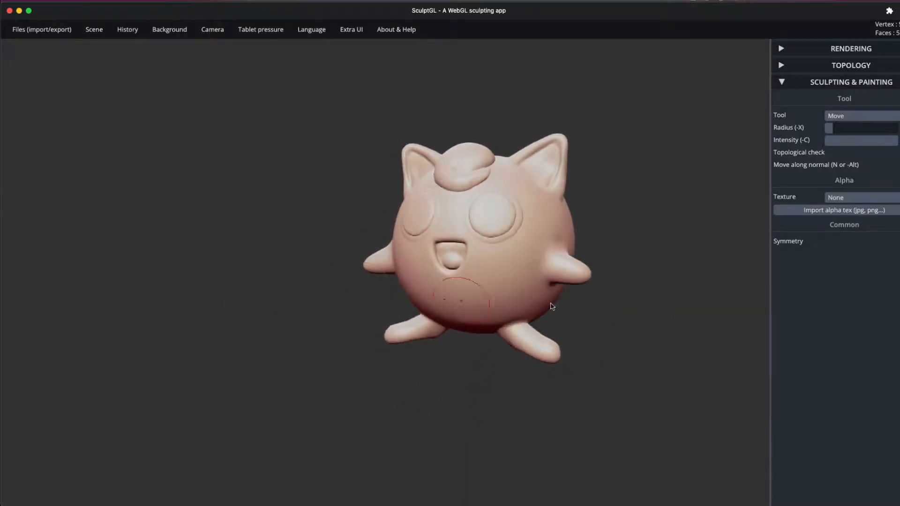
pyautogui.moveTo(642, 297); pyautogui.dragTo(662, 311)
pyautogui.keyDown('alt'); pyautogui.moveTo(633, 311); pyautogui.dragTo(492, 333); pyautogui.keyUp('alt')
pyautogui.keyDown('ctrl'); pyautogui.moveTo(521, 300); pyautogui.dragTo(614, 365); pyautogui.keyUp('ctrl')
pyautogui.moveTo(491, 364)
pyautogui.keyDown('alt'); pyautogui.mouseDown()
pyautogui.moveTo(660, 376)
pyautogui.moveTo(539, 381)
pyautogui.mouseUp(); pyautogui.keyUp('alt')
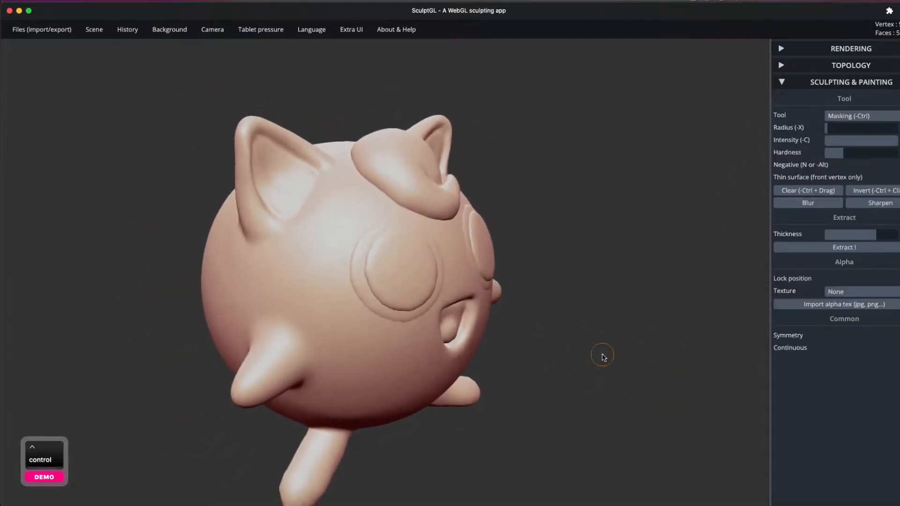
pyautogui.moveTo(603, 356)
pyautogui.keyDown('ctrl'); pyautogui.mouseDown()
pyautogui.moveTo(540, 363)
pyautogui.moveTo(487, 352)
pyautogui.moveTo(329, 349)
pyautogui.mouseUp(); pyautogui.keyUp('ctrl')
pyautogui.moveTo(682, 312); pyautogui.dragTo(323, 302)
pyautogui.moveTo(327, 333); pyautogui.dragTo(508, 319)
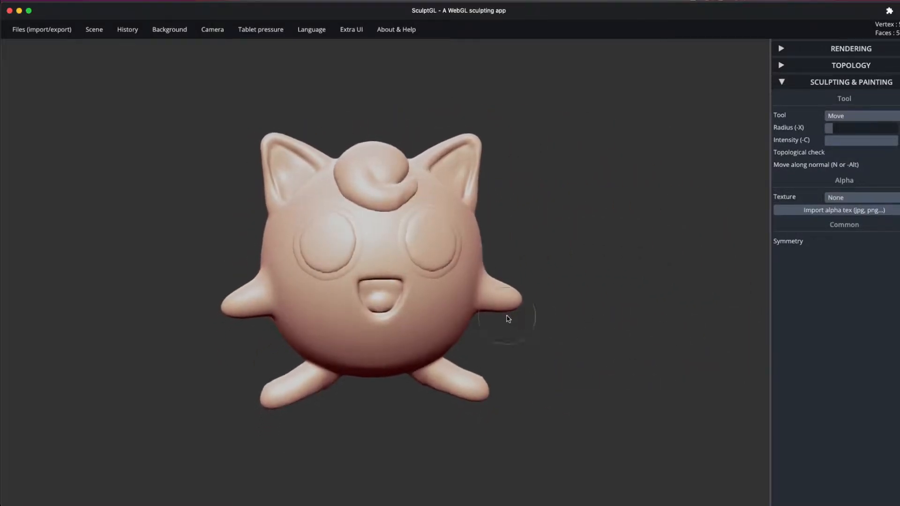
pyautogui.moveTo(620, 256); pyautogui.dragTo(514, 277)
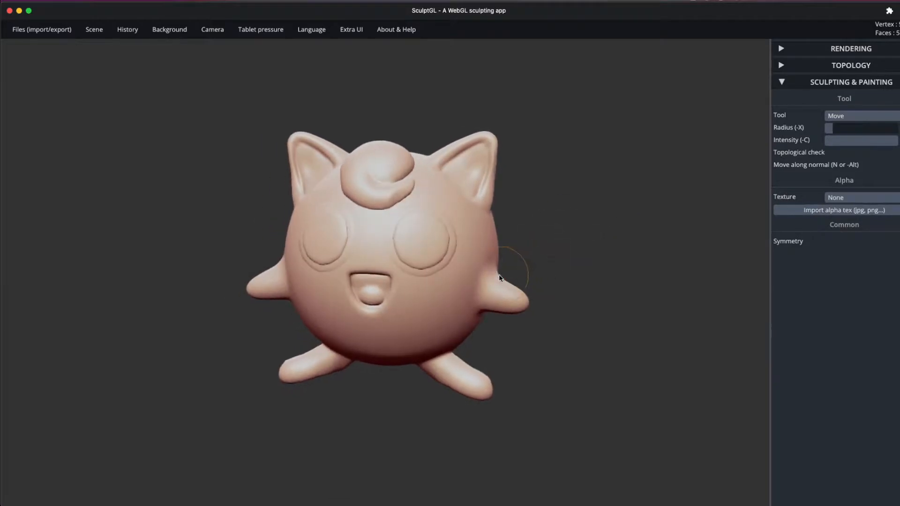
# Try smoothing the body where the arm joins it and undo the change.
pyautogui.press('shift')
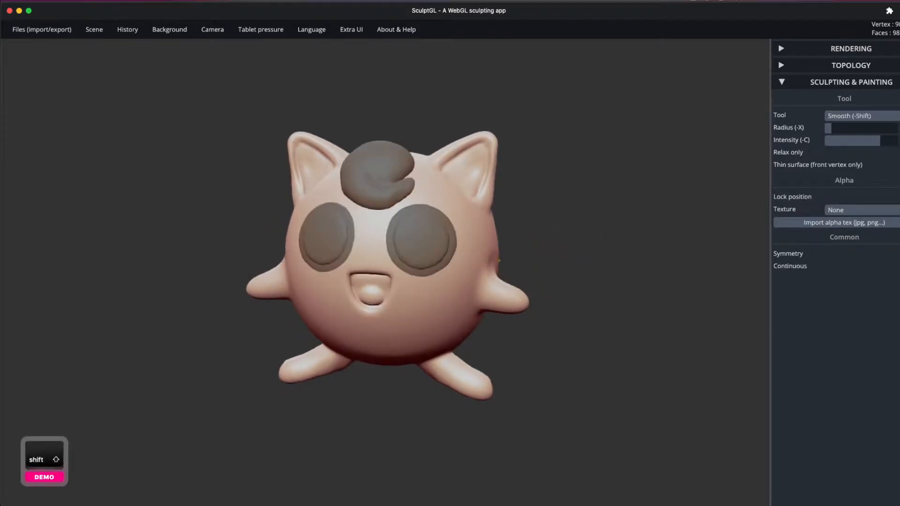
pyautogui.moveTo(539, 269); pyautogui.dragTo(585, 263)
pyautogui.press('super+z')
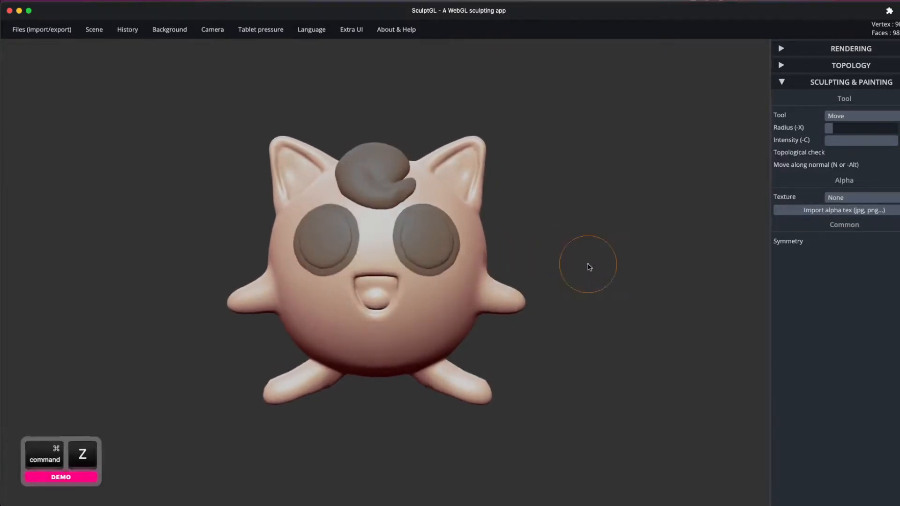
pyautogui.hotkey('ctrl', 'z')
# Select the hair tuft and both eye layers together with the body and examine the character from an angle.
pyautogui.press('ctrl')
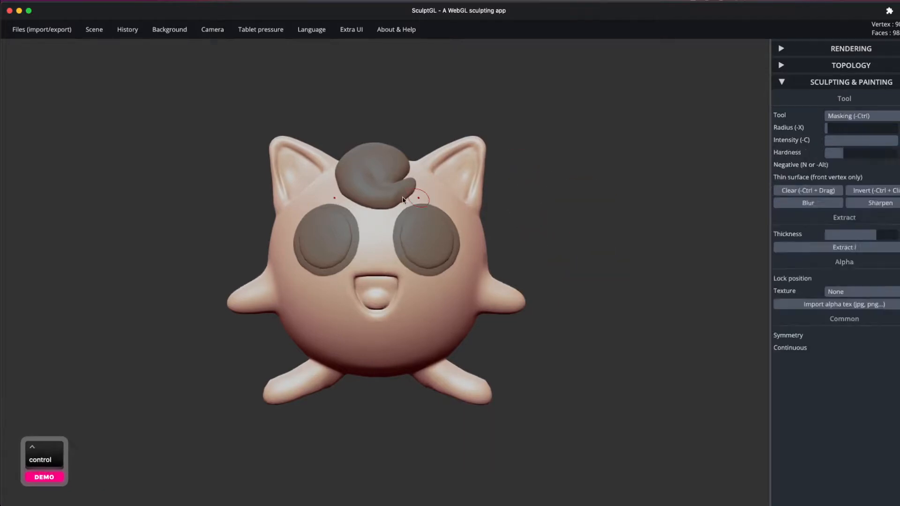
pyautogui.keyDown('shift'); pyautogui.click(402, 194); pyautogui.keyUp('shift')
pyautogui.keyDown('shift'); pyautogui.click(409, 234); pyautogui.keyUp('shift')
pyautogui.keyDown('shift'); pyautogui.click(399, 248); pyautogui.keyUp('shift')
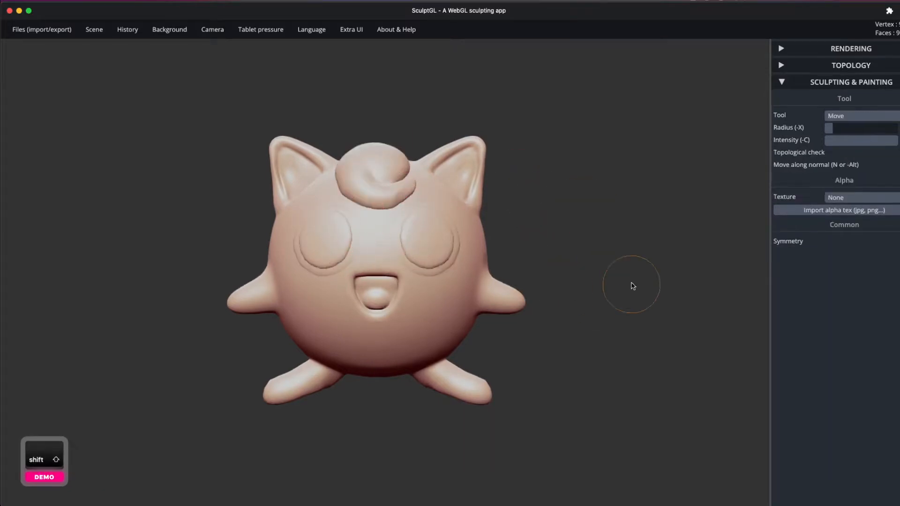
pyautogui.moveTo(632, 286); pyautogui.dragTo(727, 328)
pyautogui.scroll(10, 552, 284)
pyautogui.keyDown('ctrl'); pyautogui.moveTo(664, 345); pyautogui.dragTo(576, 363, button='right'); pyautogui.keyUp('ctrl')
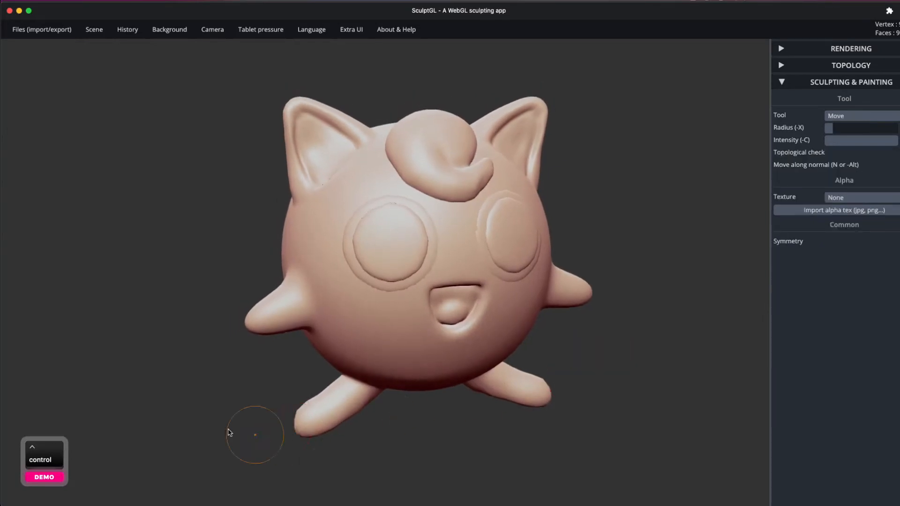